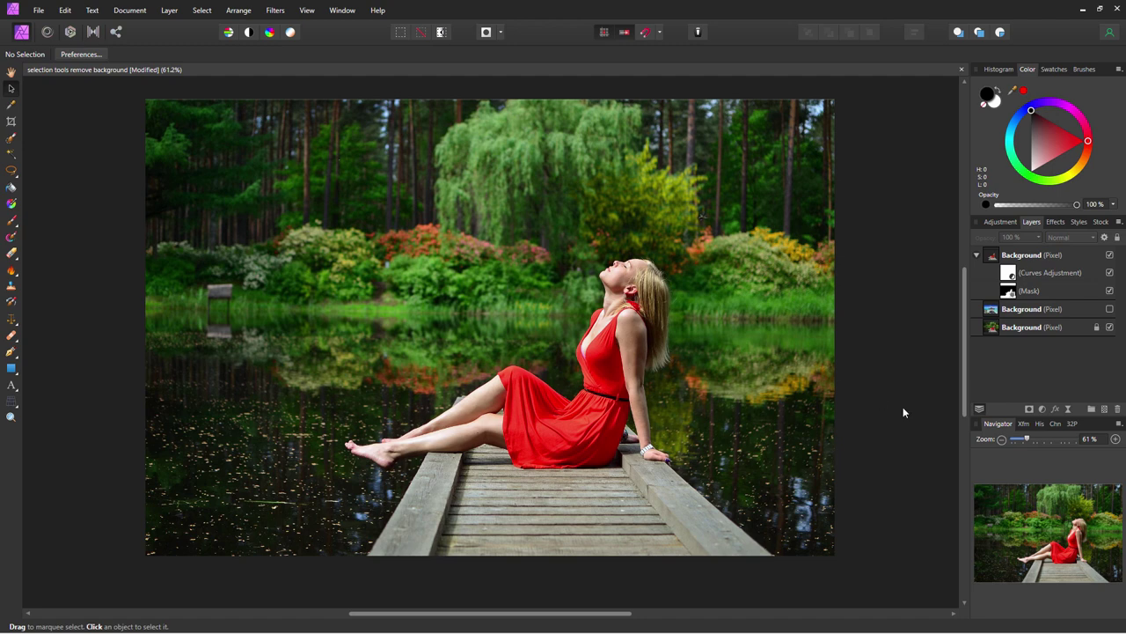
Show the tropical beach layer to preview the replaced background, and hide it again
{"action": "left_click", "coordinate": [1110, 310]}
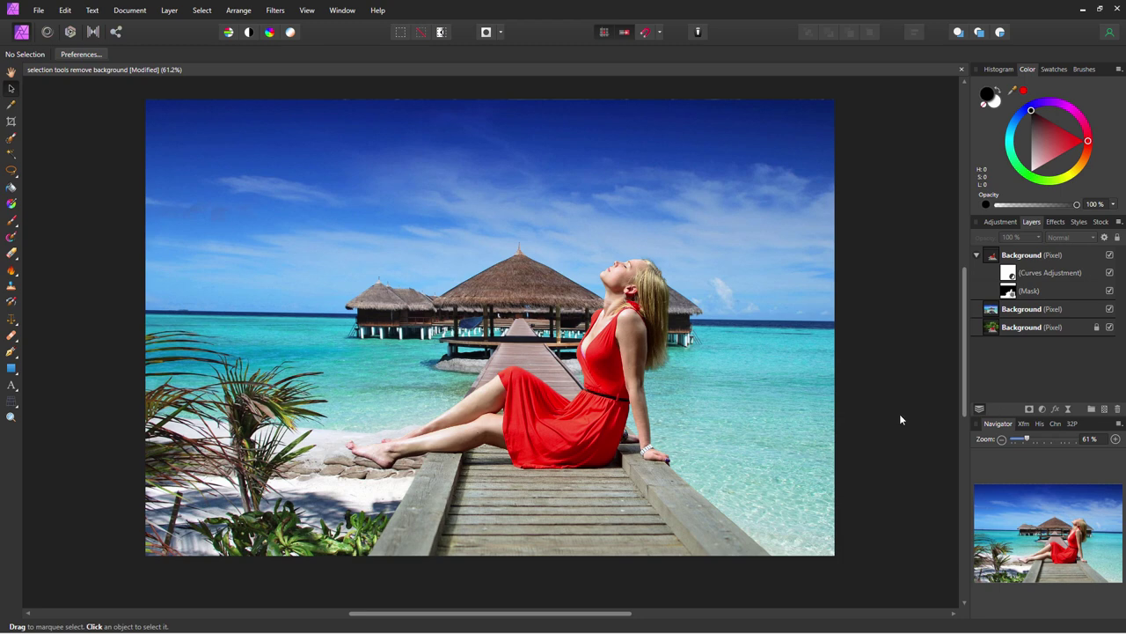
{"action": "left_click", "coordinate": [1110, 310]}
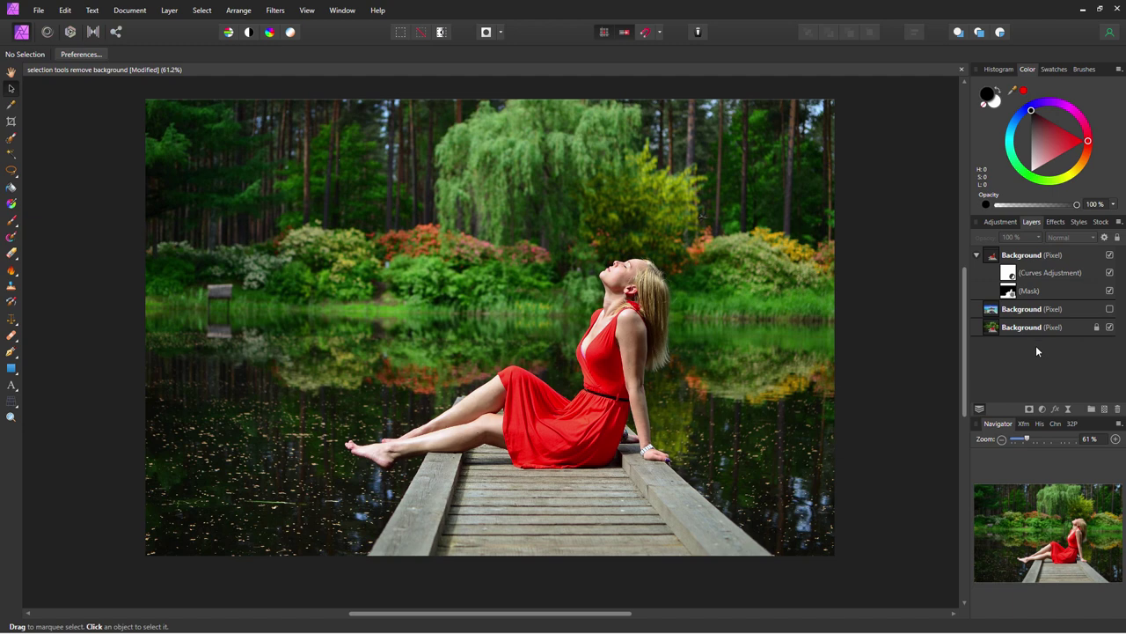
Delete the masked woman layer with its curves adjustment and the beach layer, keeping only the locked Background layer
{"action": "left_click", "coordinate": [1071, 257]}
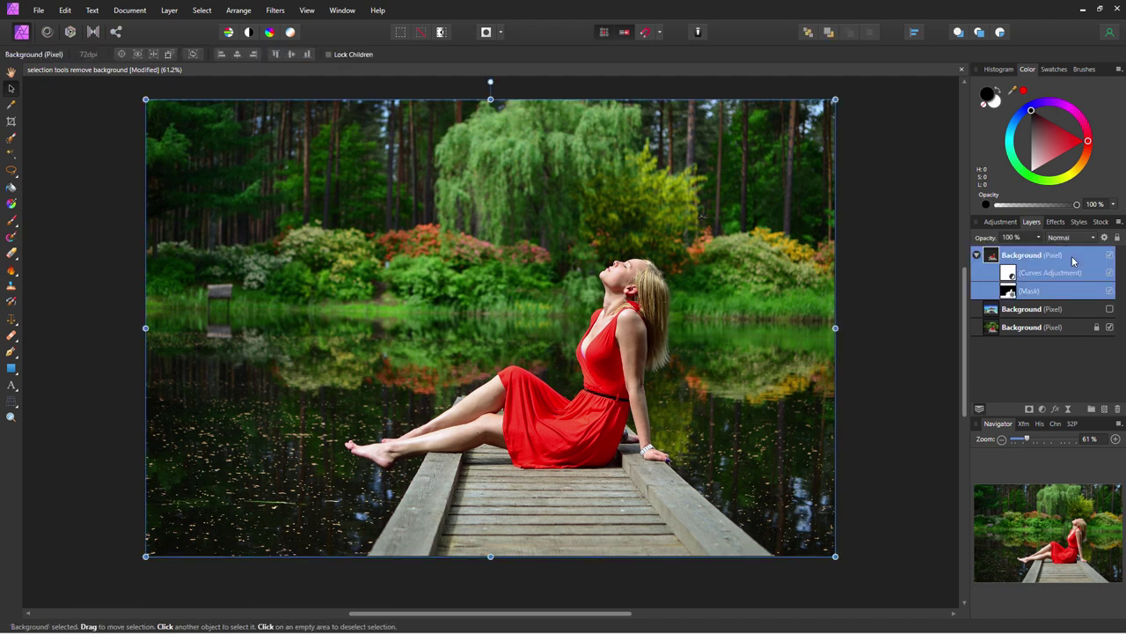
{"action": "key", "text": "Delete"}
{"action": "left_click", "coordinate": [1118, 409]}
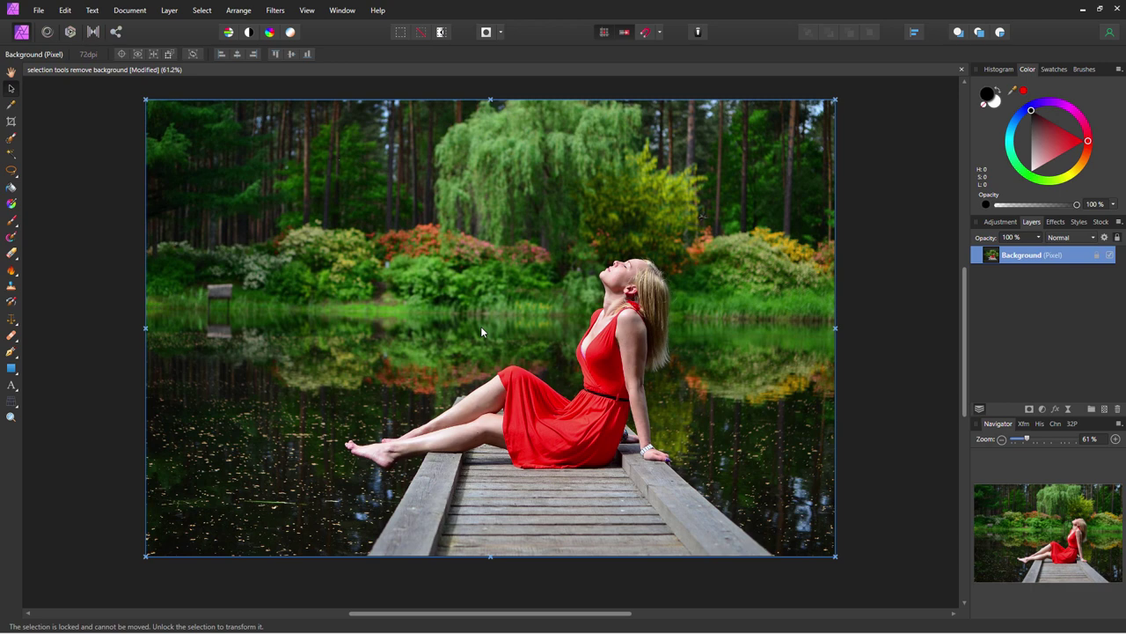
Duplicate the locked Background layer and hide the original
{"action": "right_click", "coordinate": [1023, 261]}
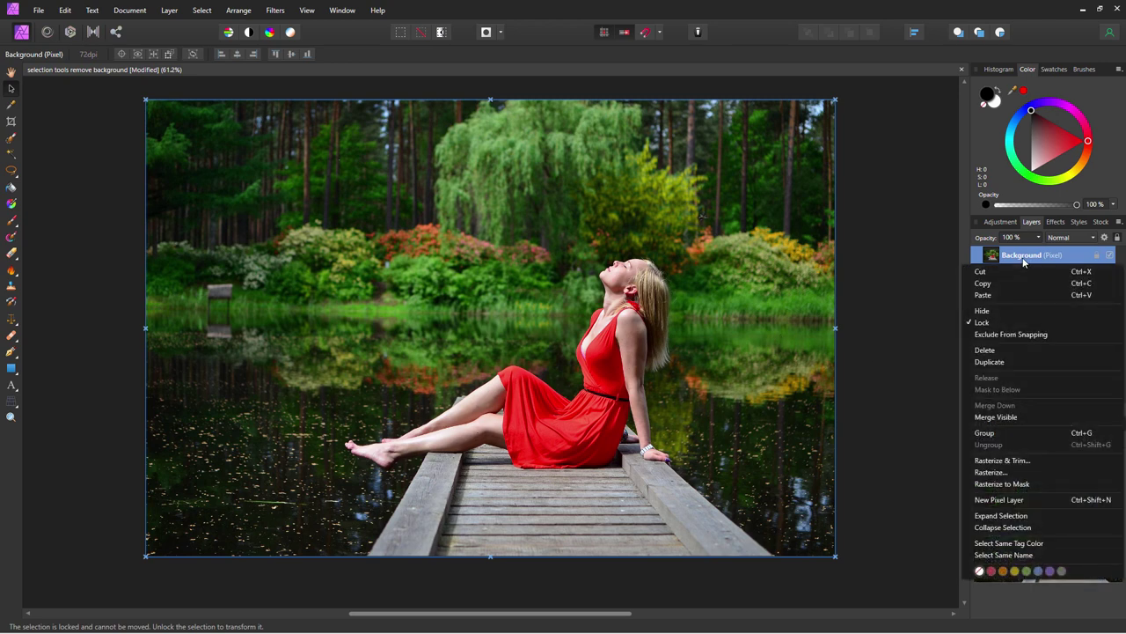
{"action": "left_click", "coordinate": [1004, 360]}
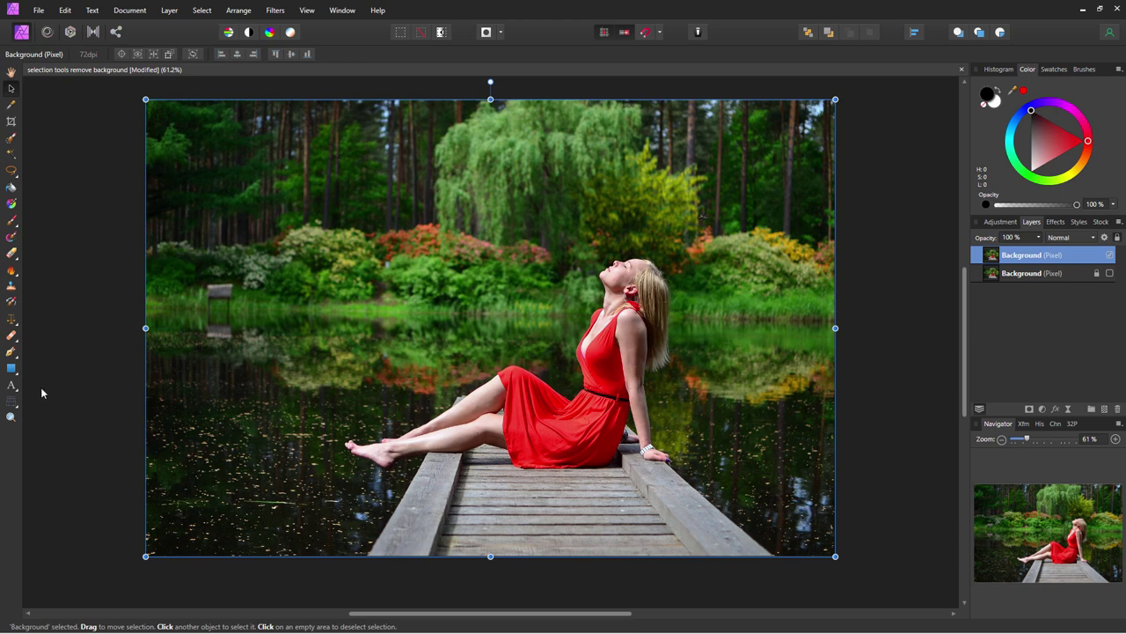
Start a magnetic Freehand Selection at the woman's forehead and trace down her face, dress front and knee to the shin at 150 % zoom
{"action": "left_click", "coordinate": [11, 418]}
{"action": "left_click", "coordinate": [589, 367]}
{"action": "left_click", "coordinate": [565, 355]}
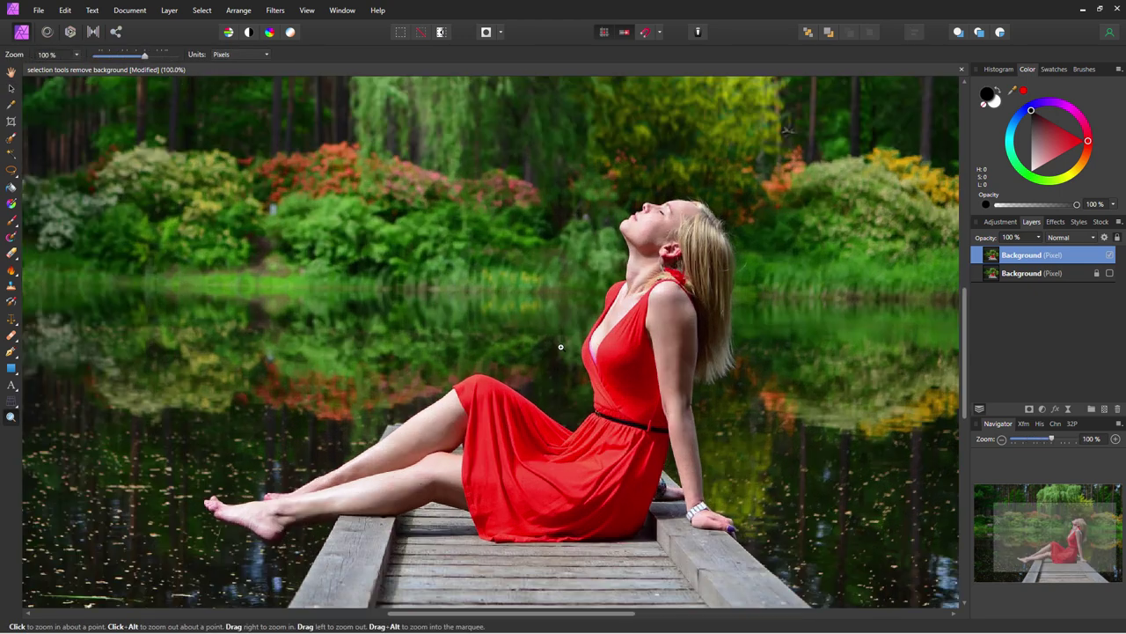
{"action": "left_click", "coordinate": [563, 319]}
{"action": "scroll", "coordinate": [557, 291], "scroll_direction": "up", "scroll_amount": 1}
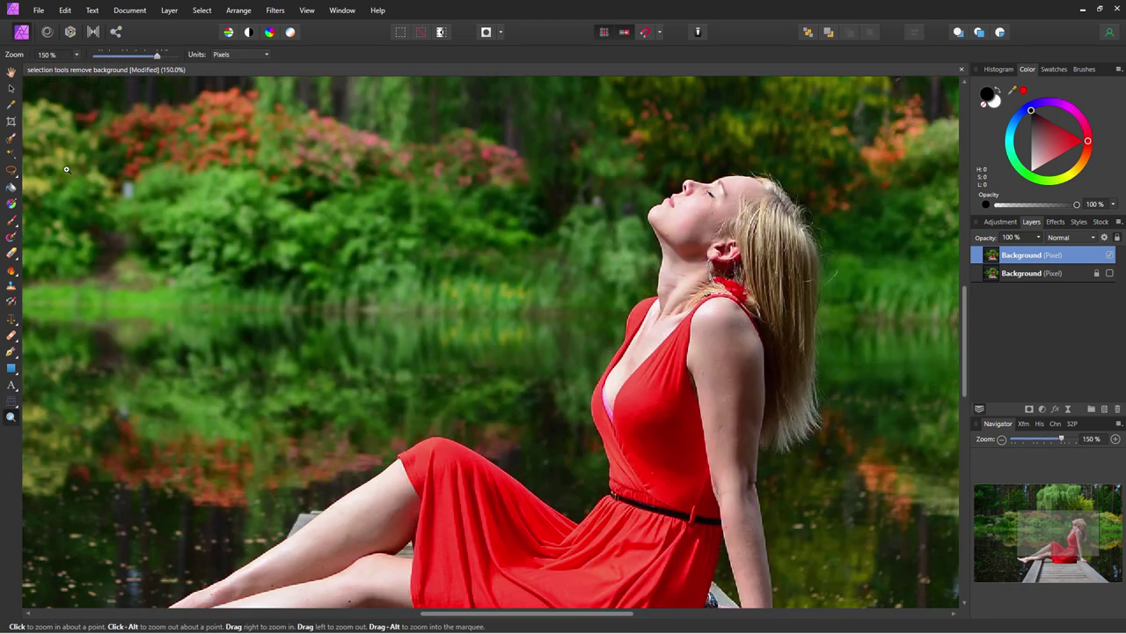
{"action": "left_click", "coordinate": [16, 179]}
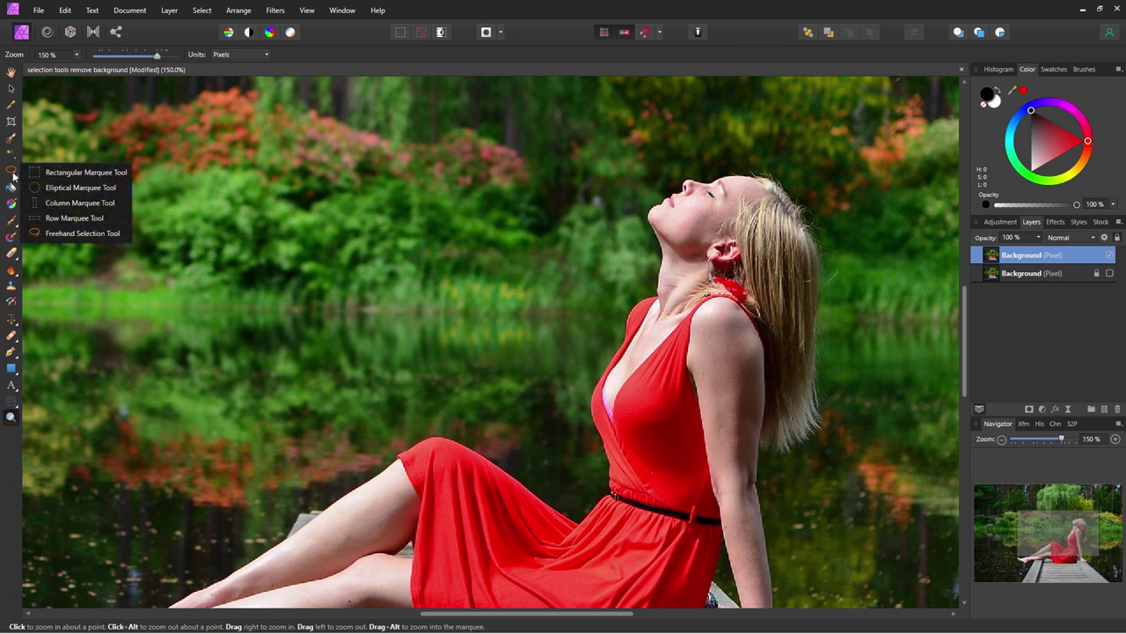
{"action": "left_click", "coordinate": [75, 233]}
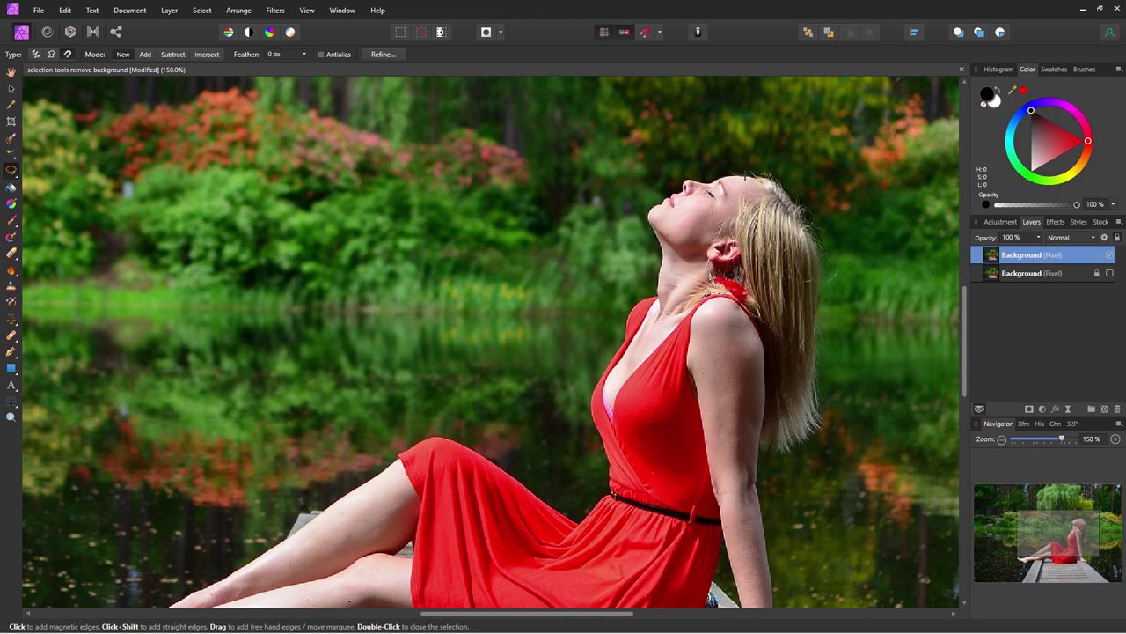
{"action": "left_click", "coordinate": [746, 176]}
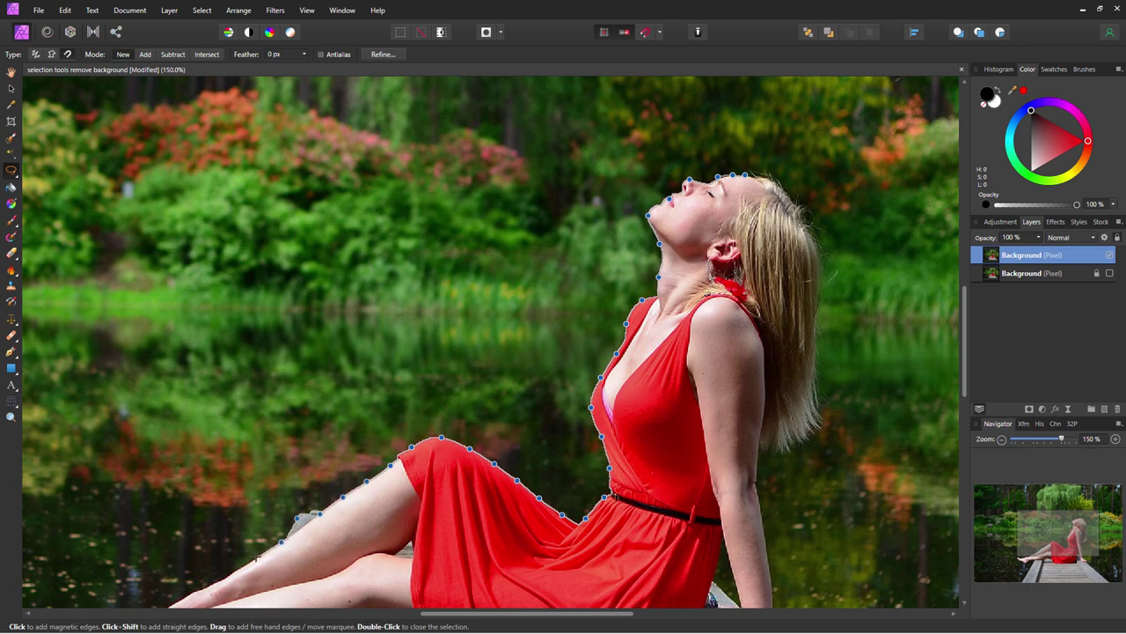
Continue the magnetic outline along the shin and around the feet, down the pier's left edge and onto the photo's bottom edge
{"action": "key", "text": "space"}
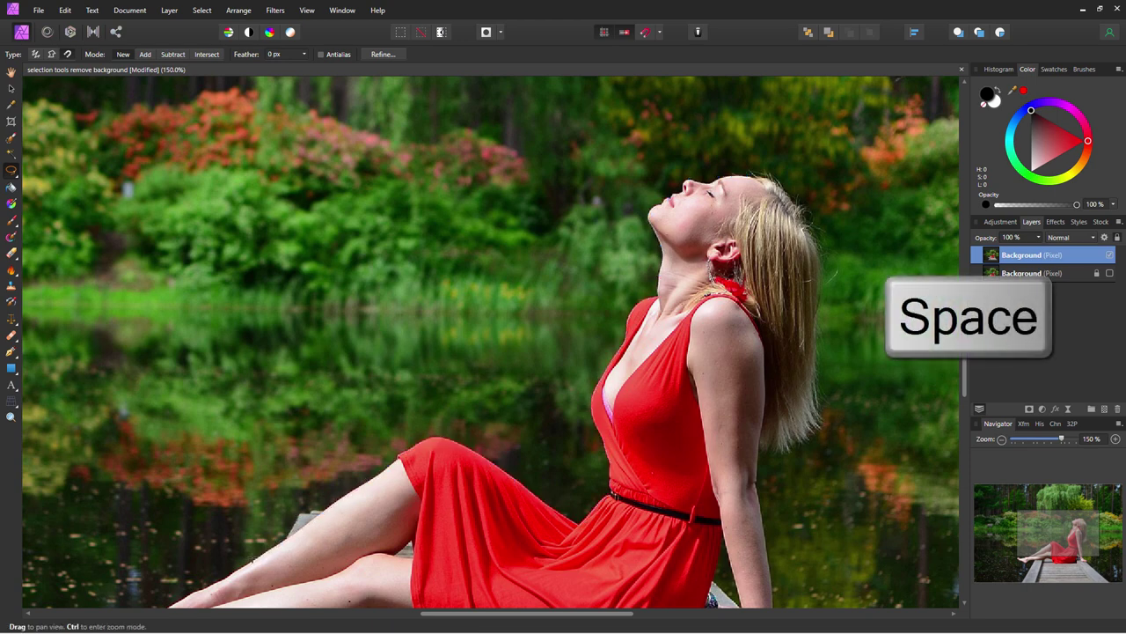
{"action": "left_click_drag", "start_coordinate": [253, 556], "coordinate": [300, 275]}
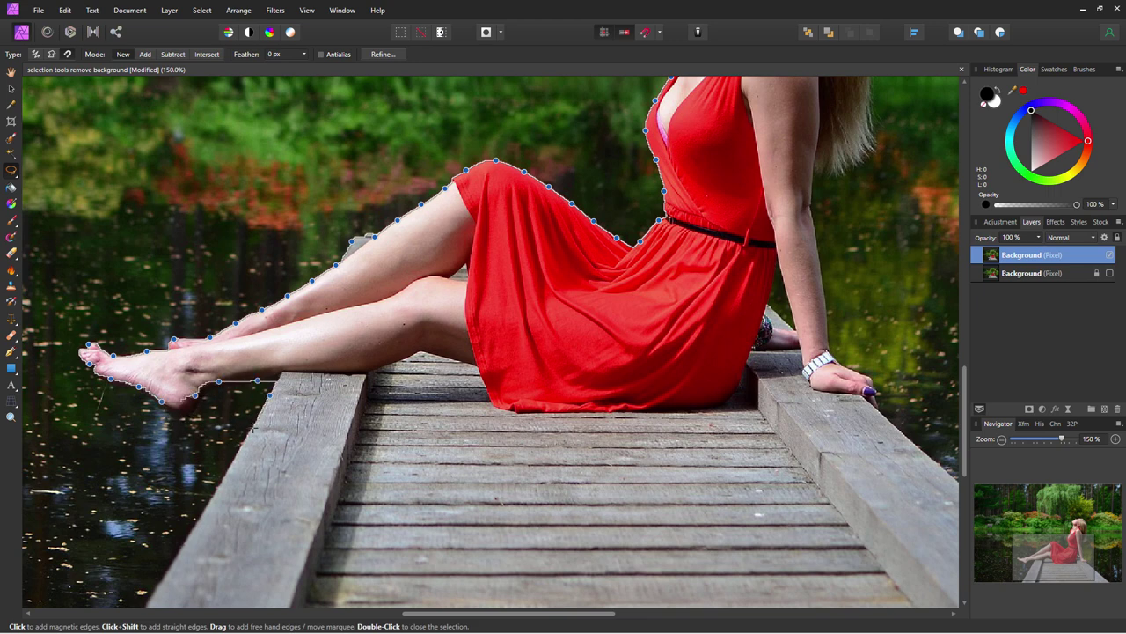
{"action": "key", "text": "Escape"}
{"action": "mouse_move", "coordinate": [234, 464]}
{"action": "left_mouse_down"}
{"action": "mouse_move", "coordinate": [293, 439]}
{"action": "mouse_move", "coordinate": [316, 288]}
{"action": "left_mouse_up"}
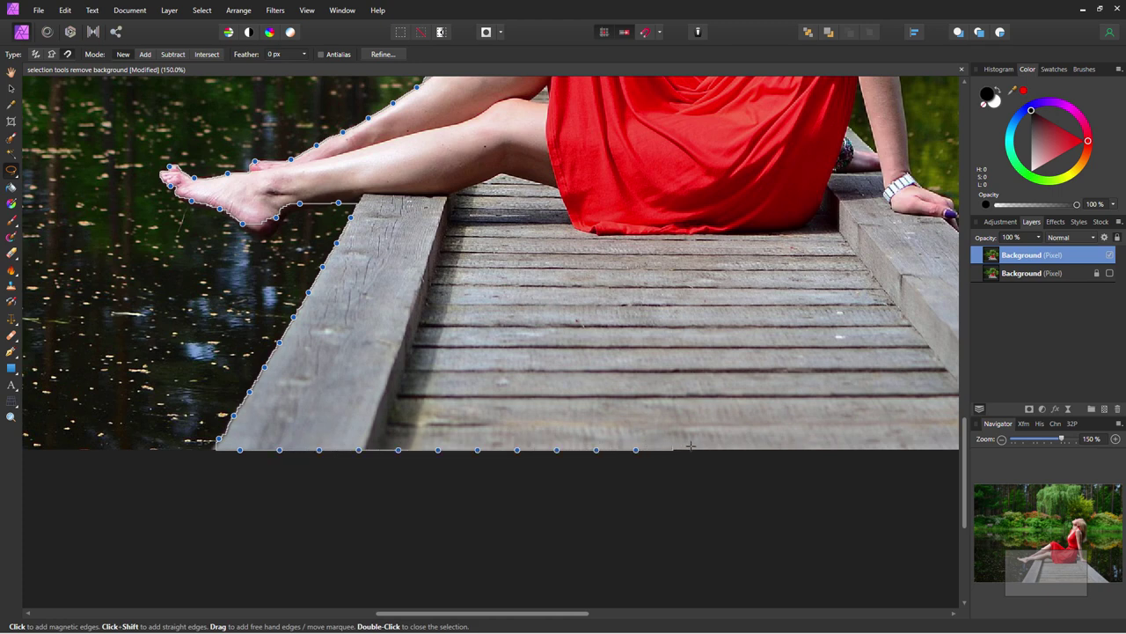
Trace along the pier's bottom and right edges, up the hand and arm and around the hair, and close the selection at the forehead
{"action": "key", "text": "Escape"}
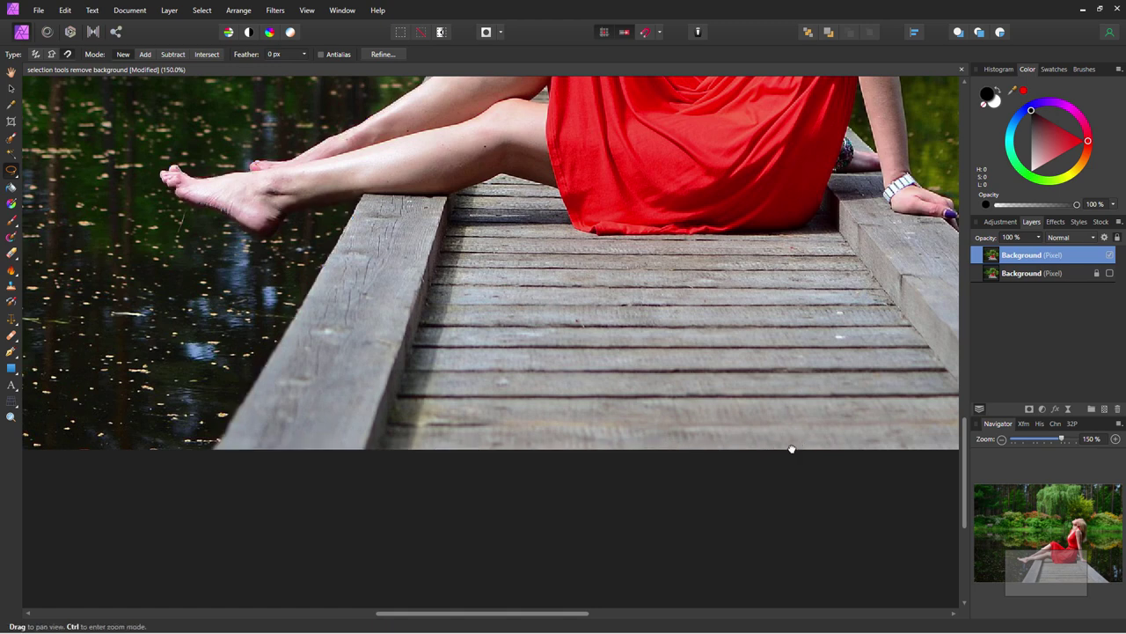
{"action": "mouse_move", "coordinate": [791, 449]}
{"action": "left_mouse_down"}
{"action": "mouse_move", "coordinate": [319, 427]}
{"action": "mouse_move", "coordinate": [203, 443]}
{"action": "left_mouse_up"}
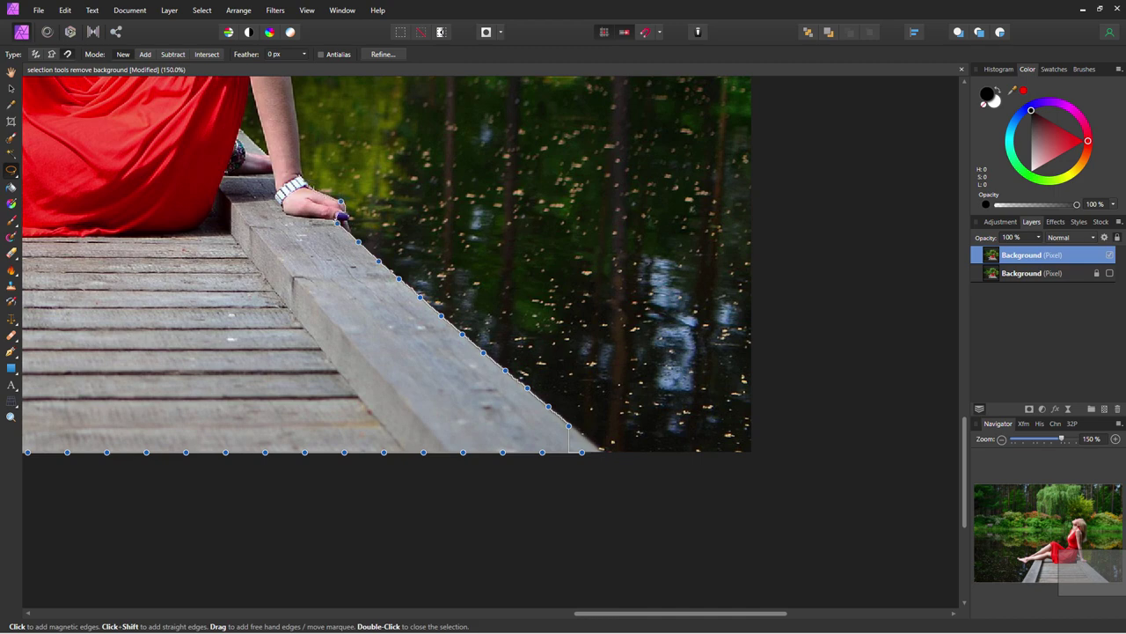
{"action": "left_click_drag", "start_coordinate": [344, 215], "coordinate": [382, 478]}
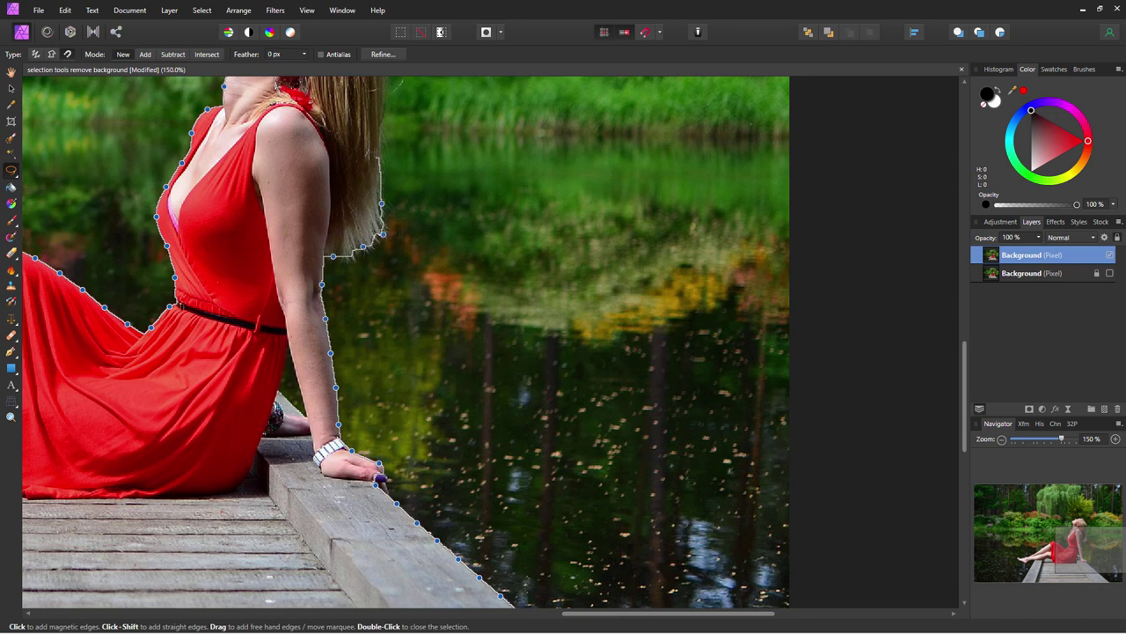
{"action": "left_click_drag", "start_coordinate": [375, 147], "coordinate": [374, 408]}
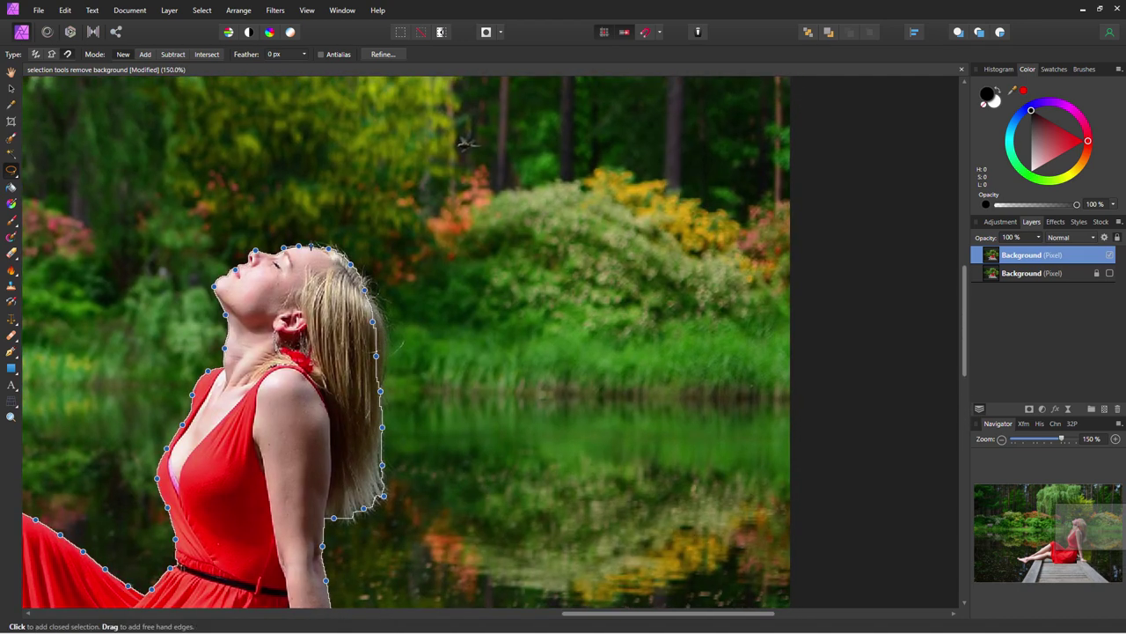
{"action": "left_click", "coordinate": [310, 246]}
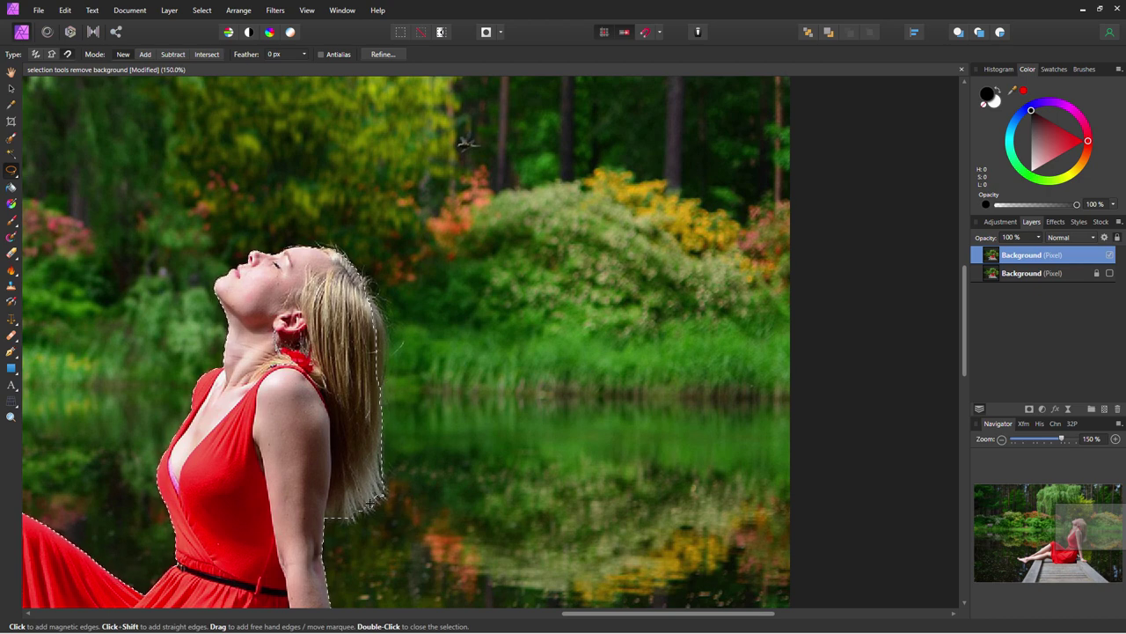
Check the selection outline and add the missed hair at the back of the head with a Polygonal selection in Add mode
{"action": "left_click_drag", "start_coordinate": [105, 455], "coordinate": [473, 243]}
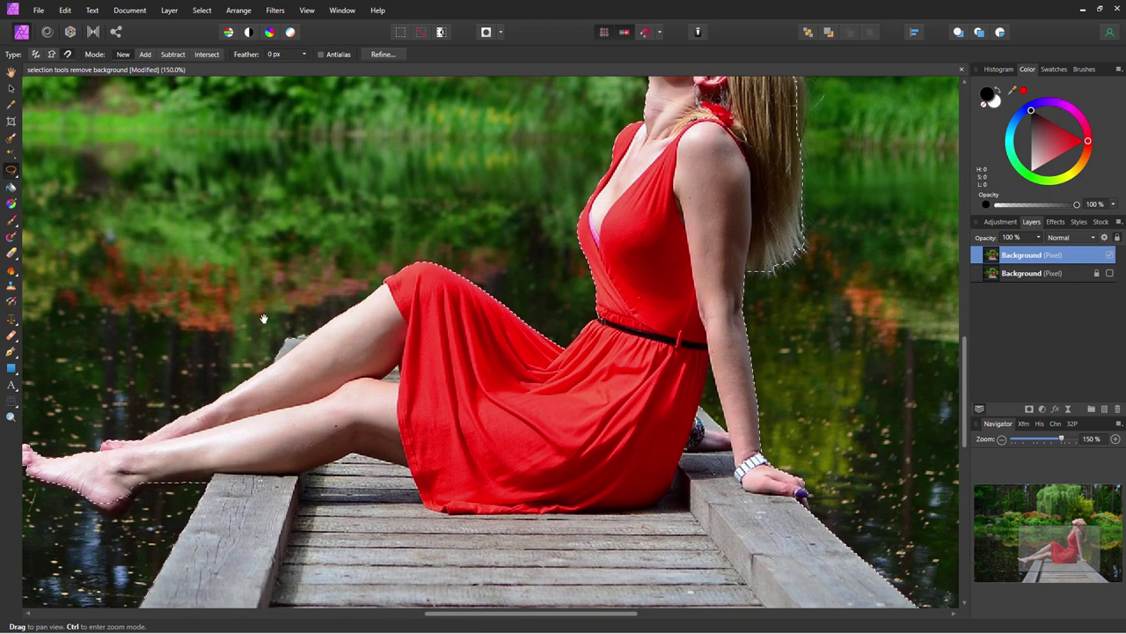
{"action": "left_click_drag", "start_coordinate": [201, 323], "coordinate": [359, 263]}
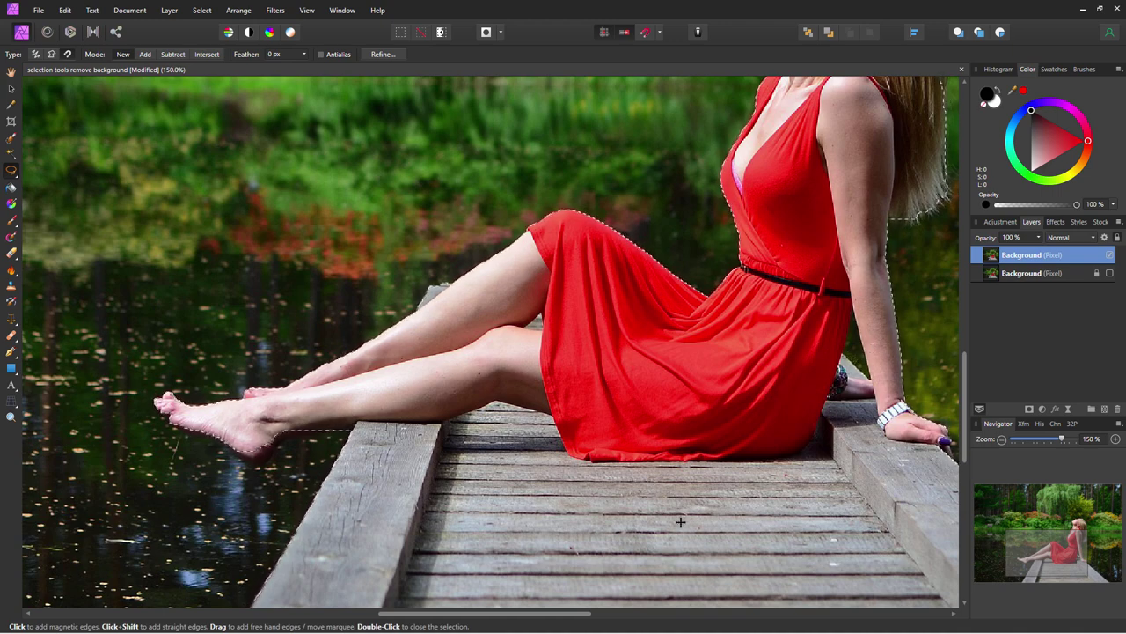
{"action": "left_click_drag", "start_coordinate": [681, 522], "coordinate": [584, 370]}
{"action": "left_click_drag", "start_coordinate": [713, 470], "coordinate": [476, 484]}
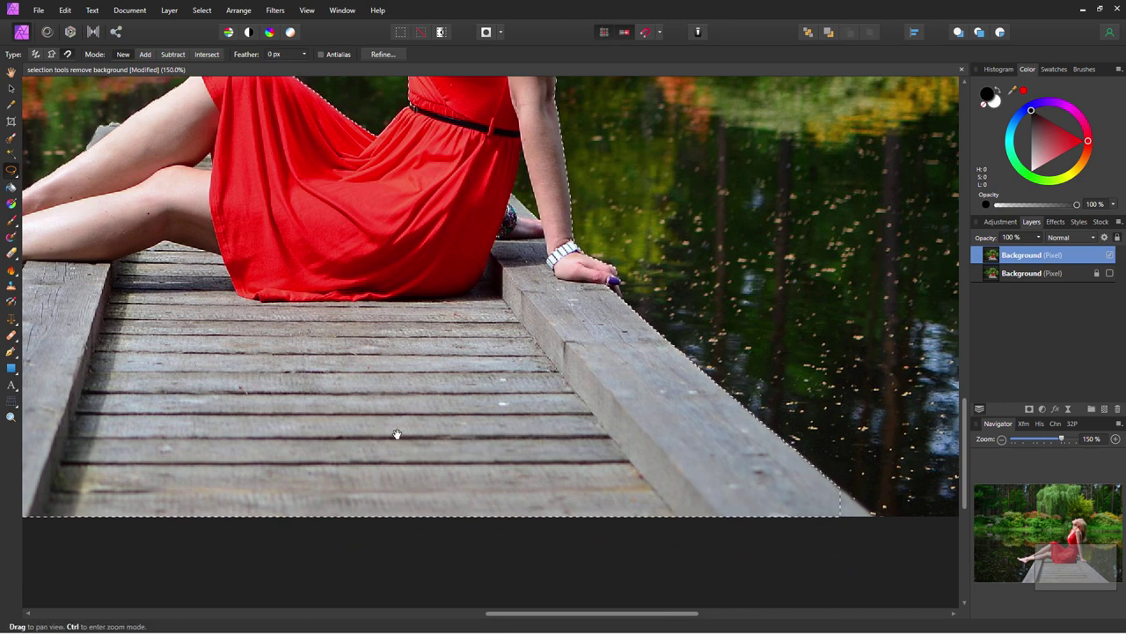
{"action": "left_click_drag", "start_coordinate": [397, 434], "coordinate": [608, 526]}
{"action": "mouse_move", "coordinate": [606, 388]}
{"action": "left_mouse_down"}
{"action": "mouse_move", "coordinate": [563, 309]}
{"action": "mouse_move", "coordinate": [440, 510]}
{"action": "mouse_move", "coordinate": [410, 417]}
{"action": "mouse_move", "coordinate": [332, 413]}
{"action": "left_mouse_up"}
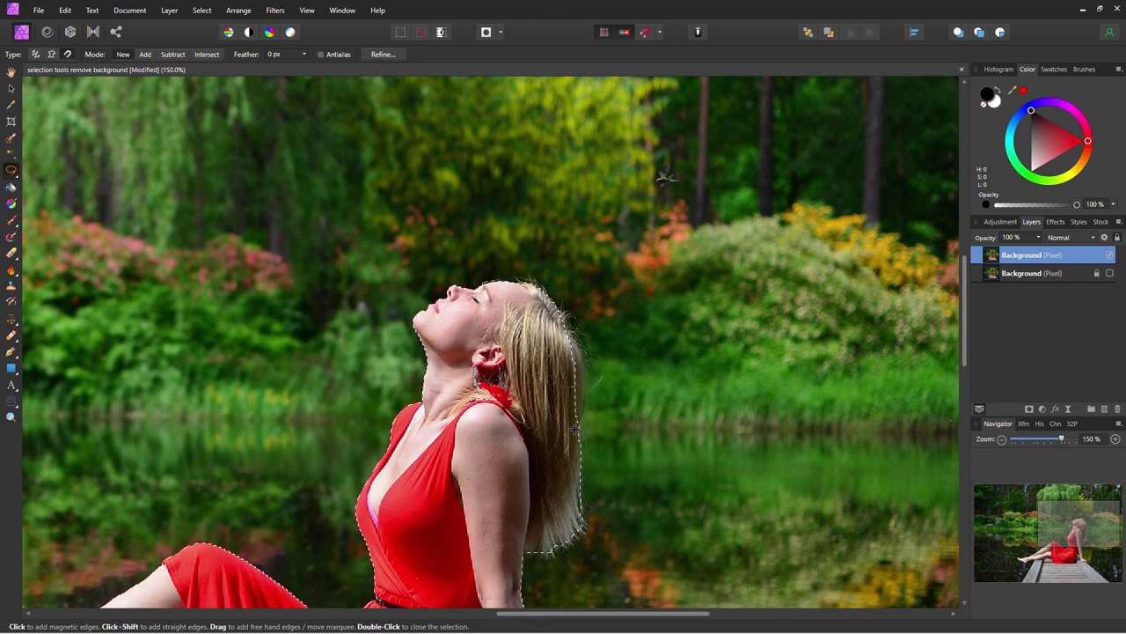
{"action": "left_click", "coordinate": [50, 54]}
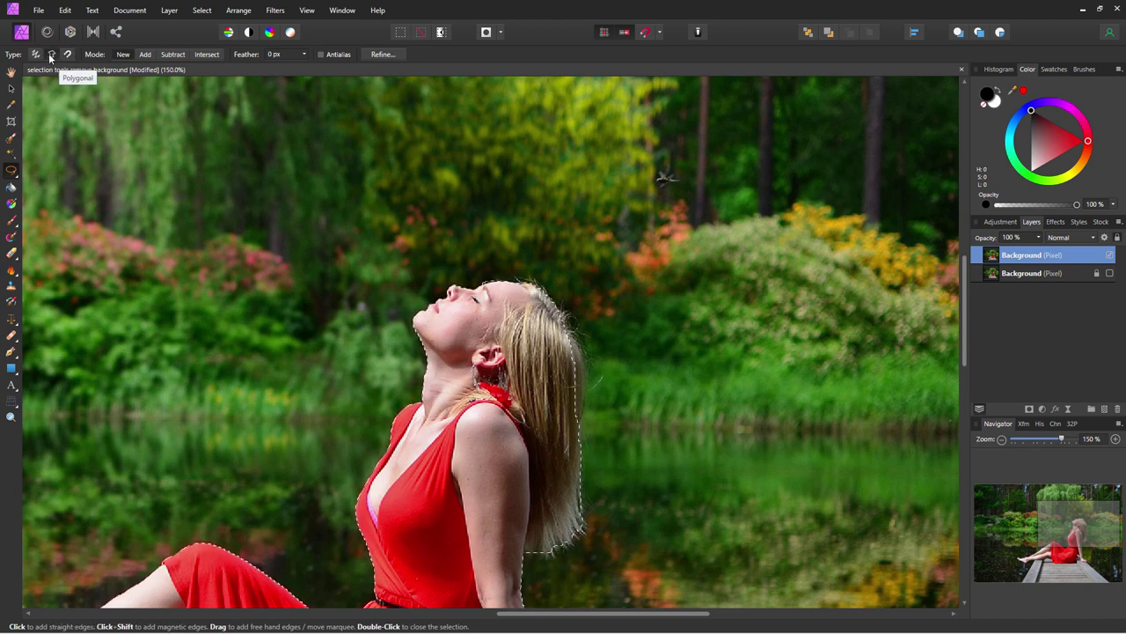
{"action": "left_click", "coordinate": [146, 54]}
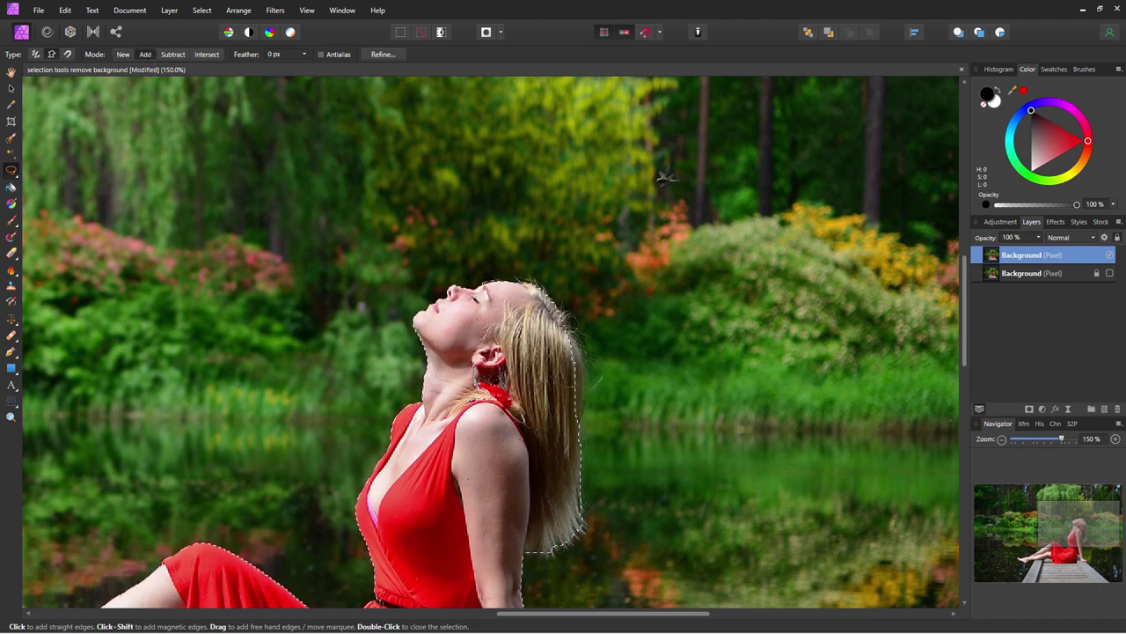
{"action": "left_click", "coordinate": [557, 322]}
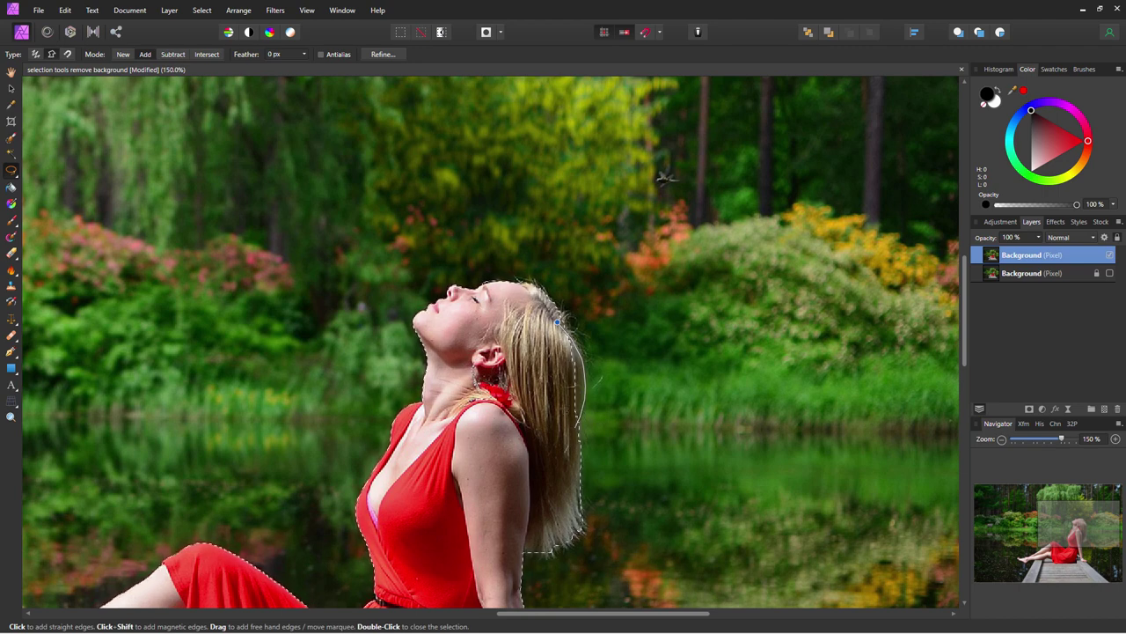
{"action": "left_click_drag", "start_coordinate": [557, 326], "coordinate": [556, 322]}
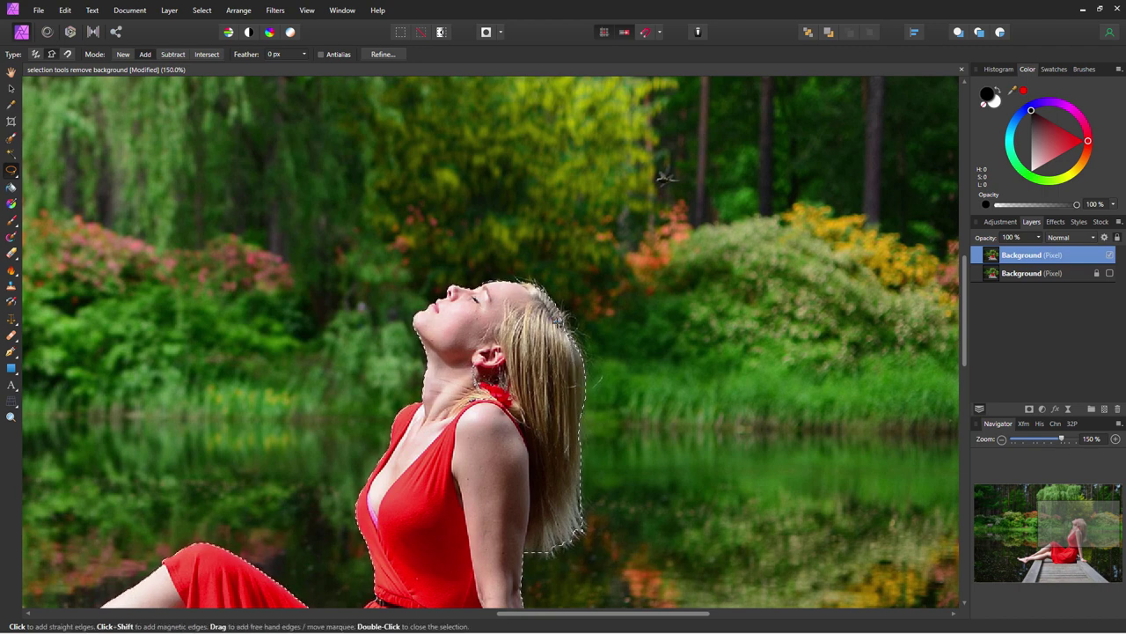
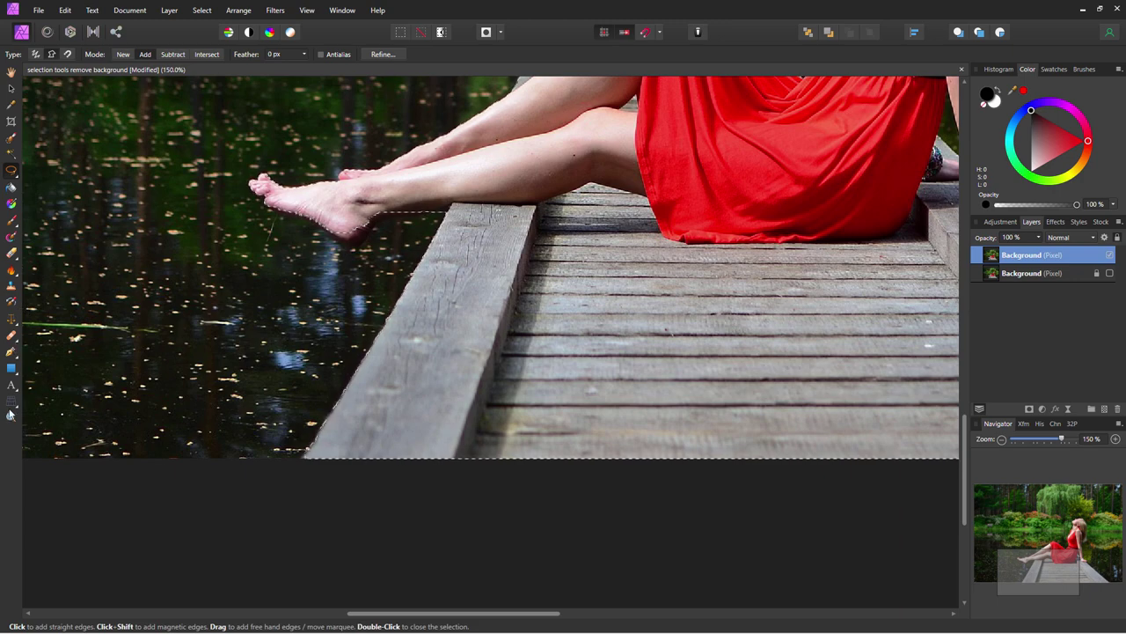
Add the missed heel and underside of the front foot to the selection, working at 300 % zoom
{"action": "key", "text": "z"}
{"action": "left_click", "coordinate": [278, 227]}
{"action": "left_click", "coordinate": [281, 218]}
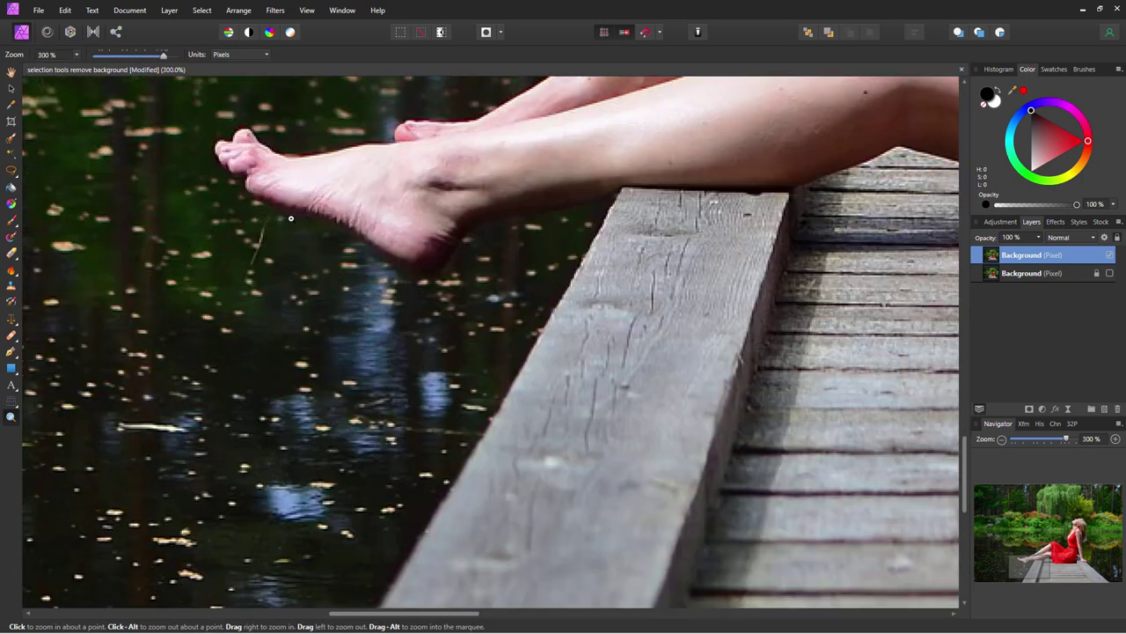
{"action": "left_click_drag", "start_coordinate": [279, 229], "coordinate": [277, 353]}
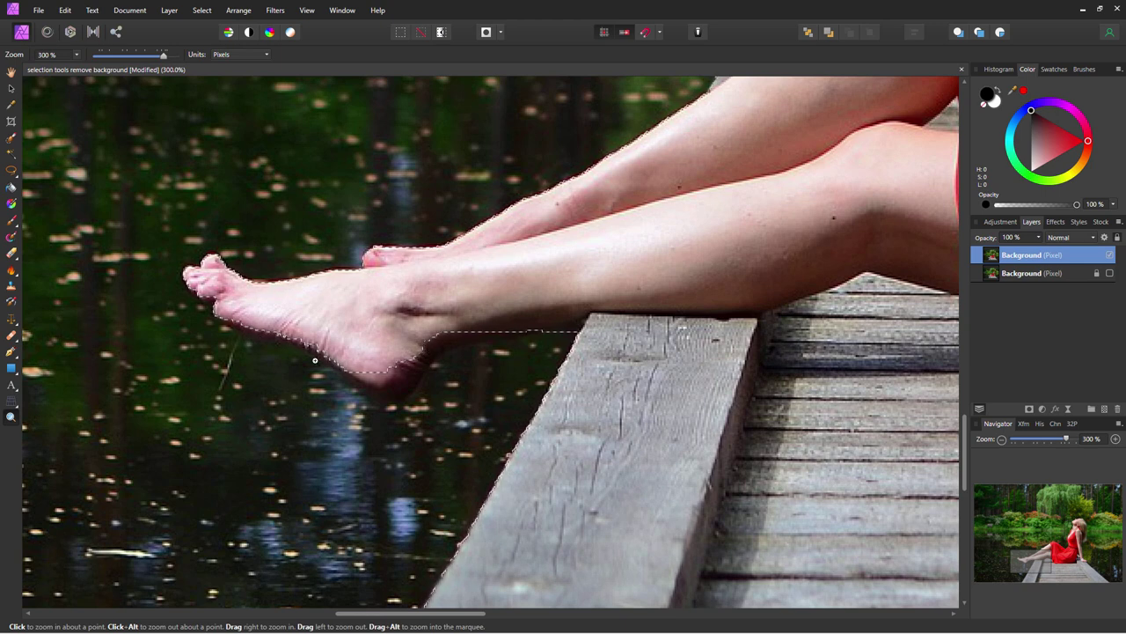
{"action": "left_click", "coordinate": [11, 171]}
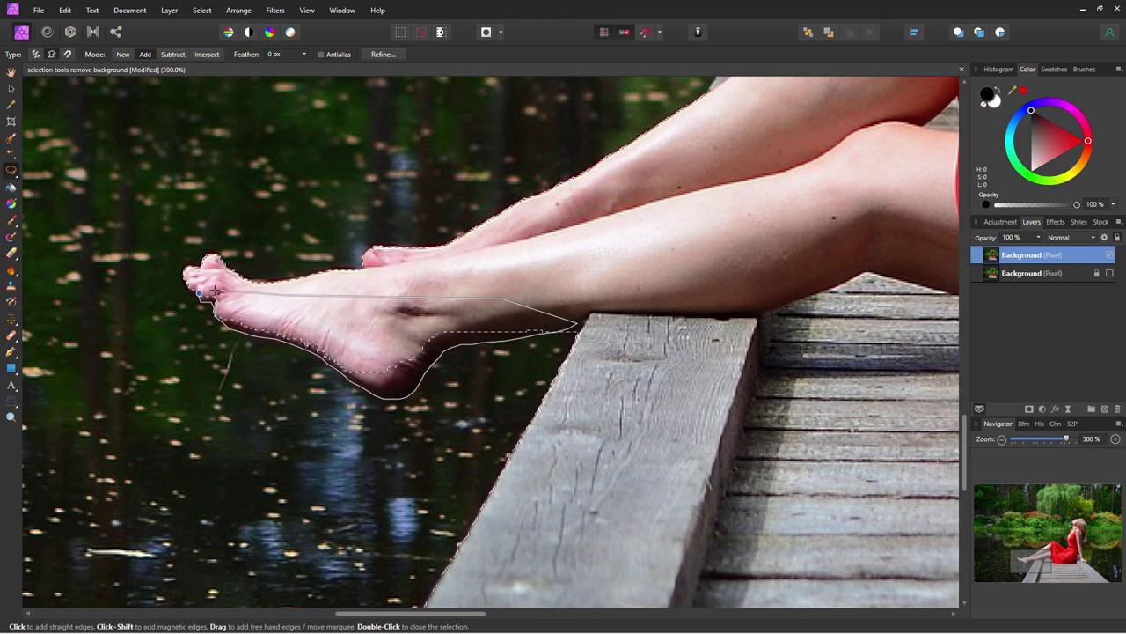
{"action": "left_click", "coordinate": [201, 295]}
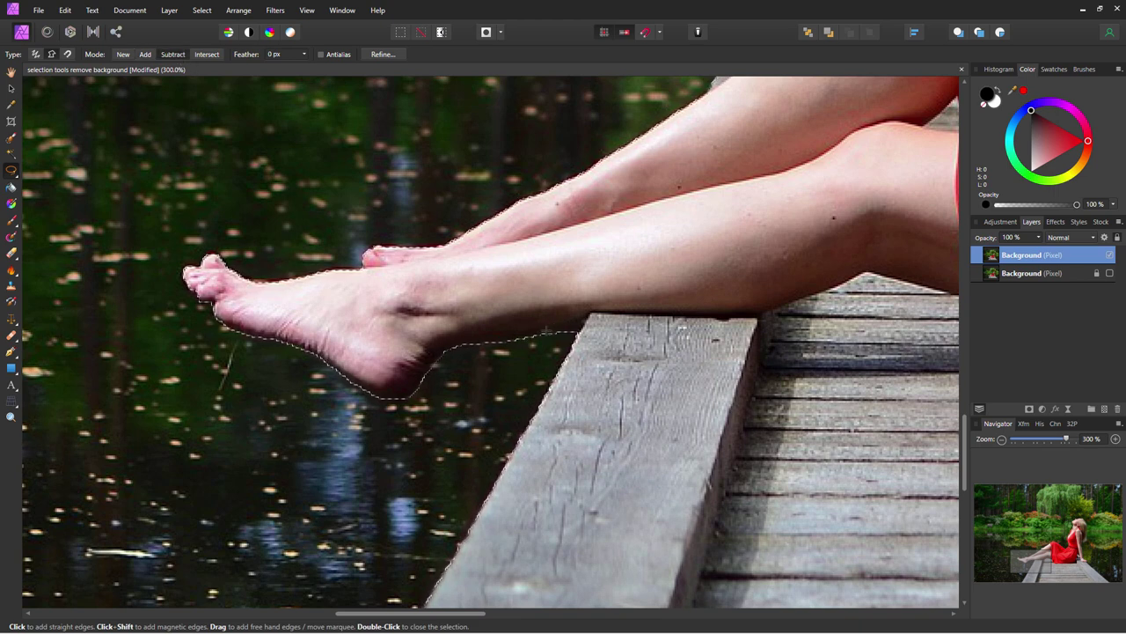
Subtract the sliver of water between the lower leg and the pier corner from the selection
{"action": "left_click", "coordinate": [540, 334]}
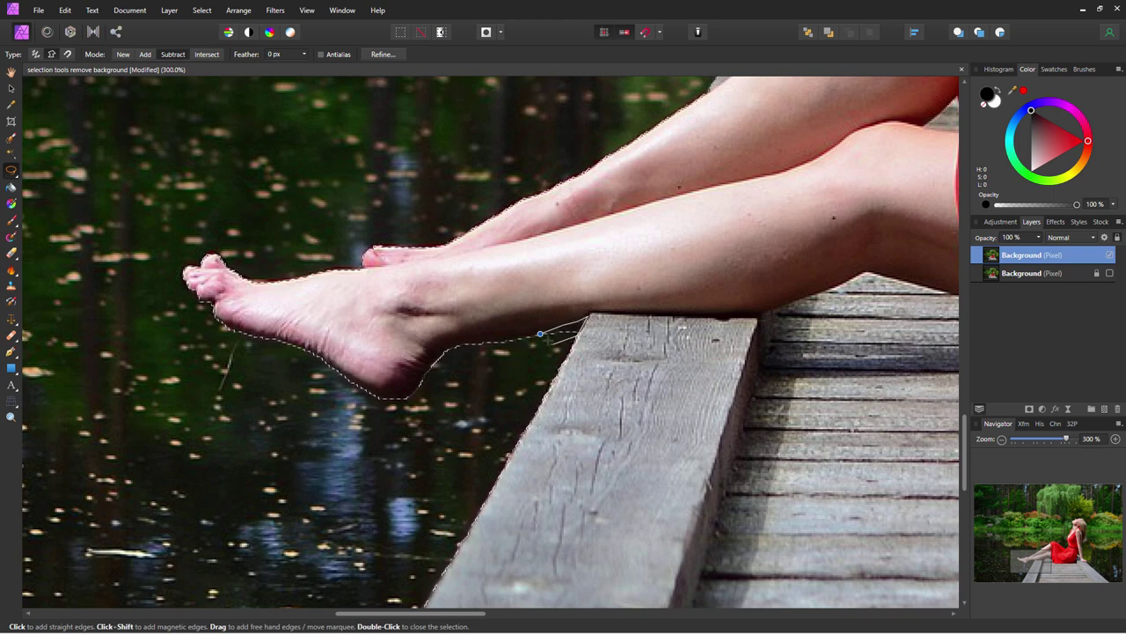
{"action": "left_click", "coordinate": [550, 351]}
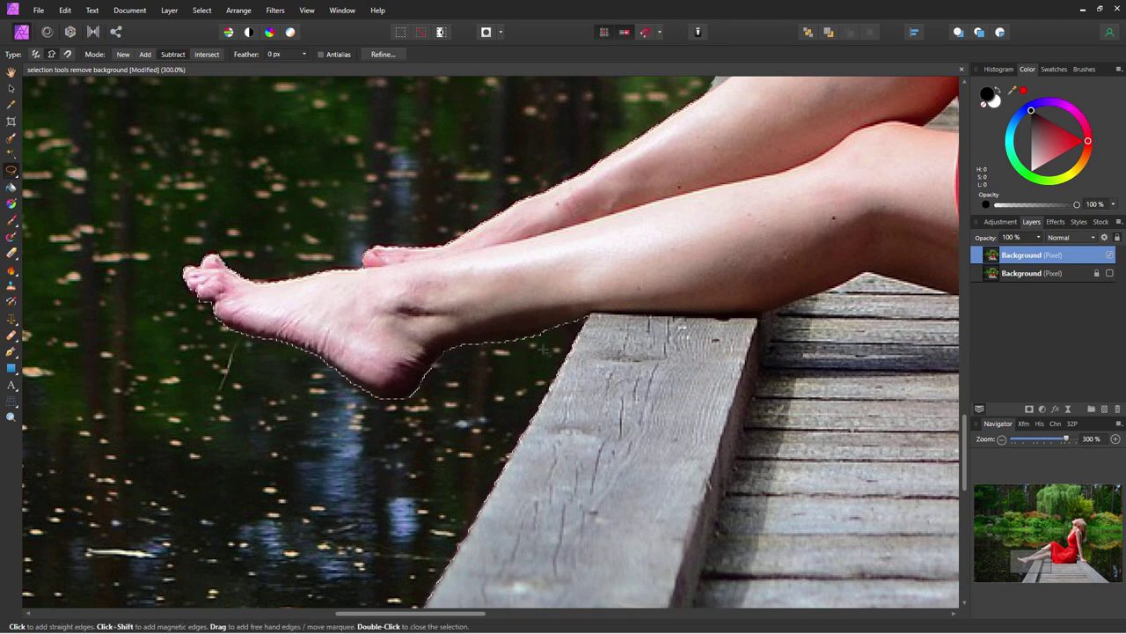
Subtract the patch of water enclosed between the back of the dress and the supporting arm from the selection
{"action": "left_click_drag", "start_coordinate": [968, 345], "coordinate": [296, 343]}
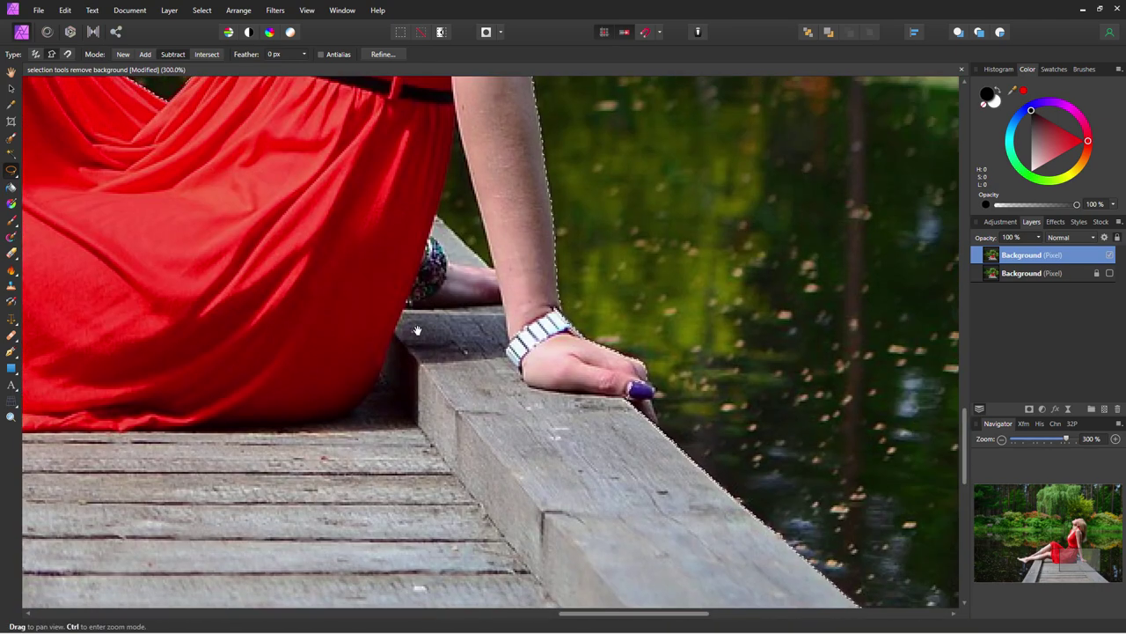
{"action": "left_click_drag", "start_coordinate": [410, 322], "coordinate": [378, 385]}
{"action": "left_click_drag", "start_coordinate": [429, 227], "coordinate": [437, 290]}
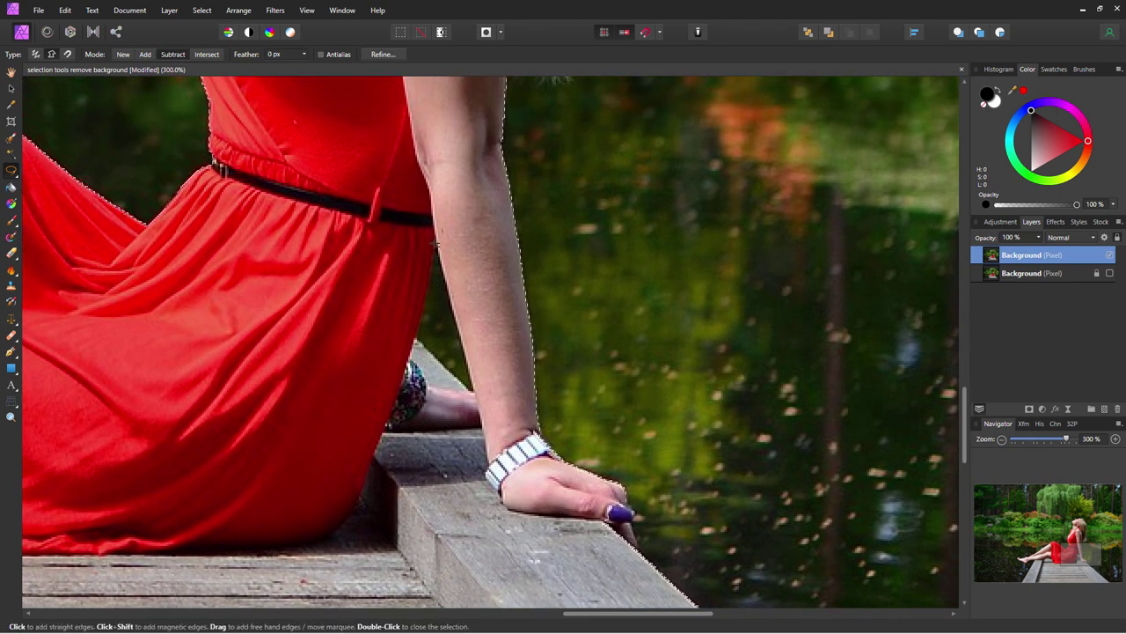
{"action": "left_click", "coordinate": [434, 240]}
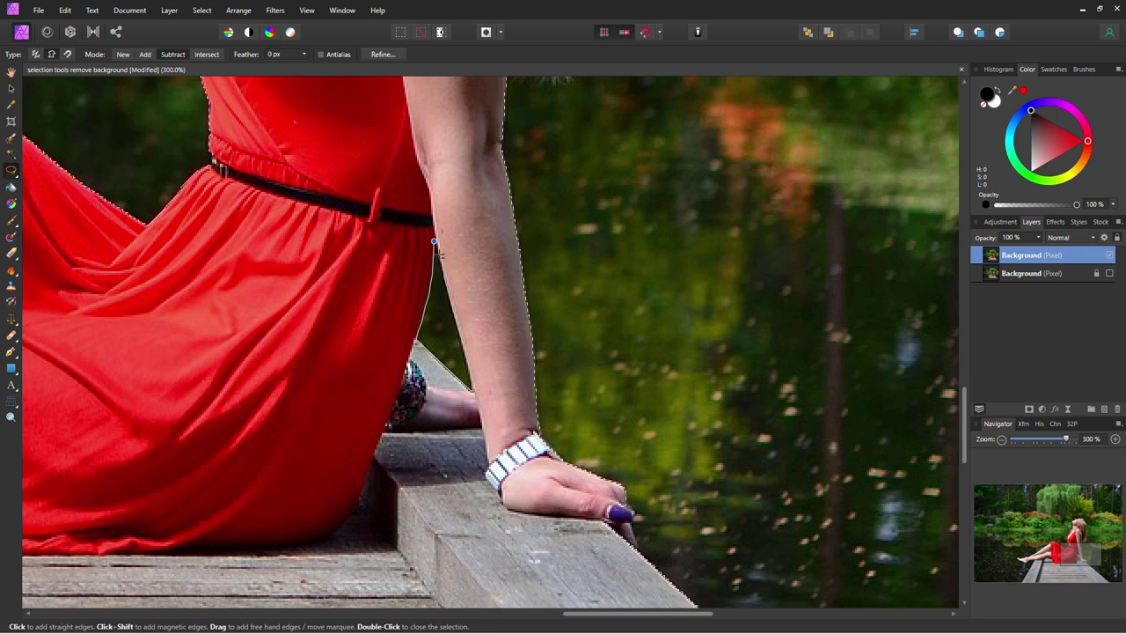
{"action": "left_click", "coordinate": [434, 240]}
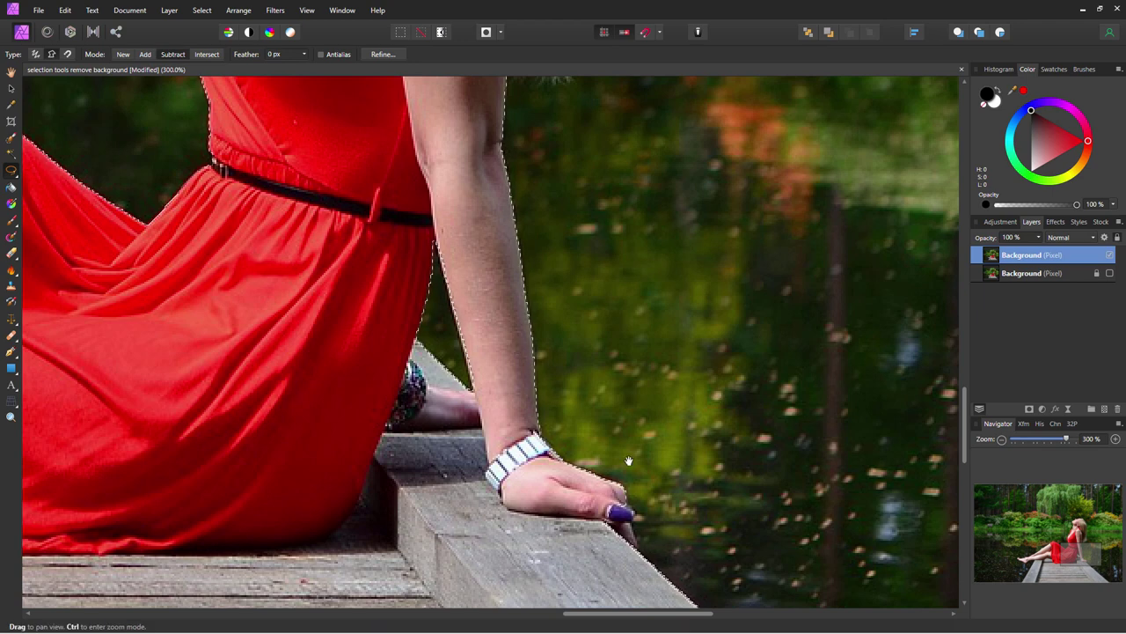
Add the missed purple fingernail and fingertips of the hand resting on the pier to the selection
{"action": "left_click_drag", "start_coordinate": [676, 506], "coordinate": [470, 346]}
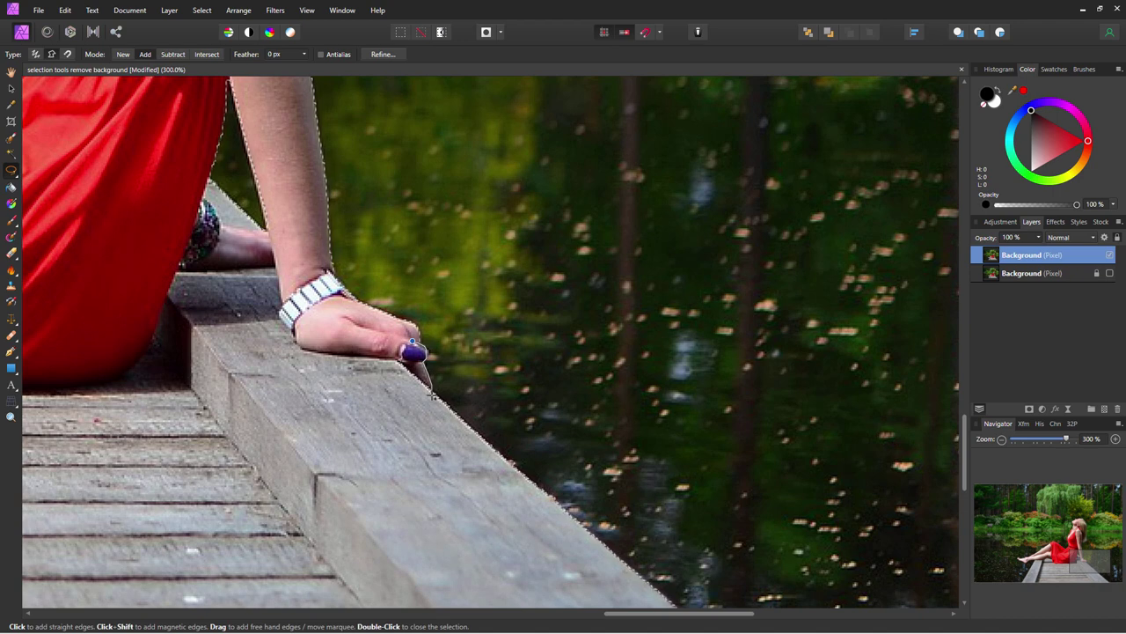
{"action": "double_click", "coordinate": [403, 338]}
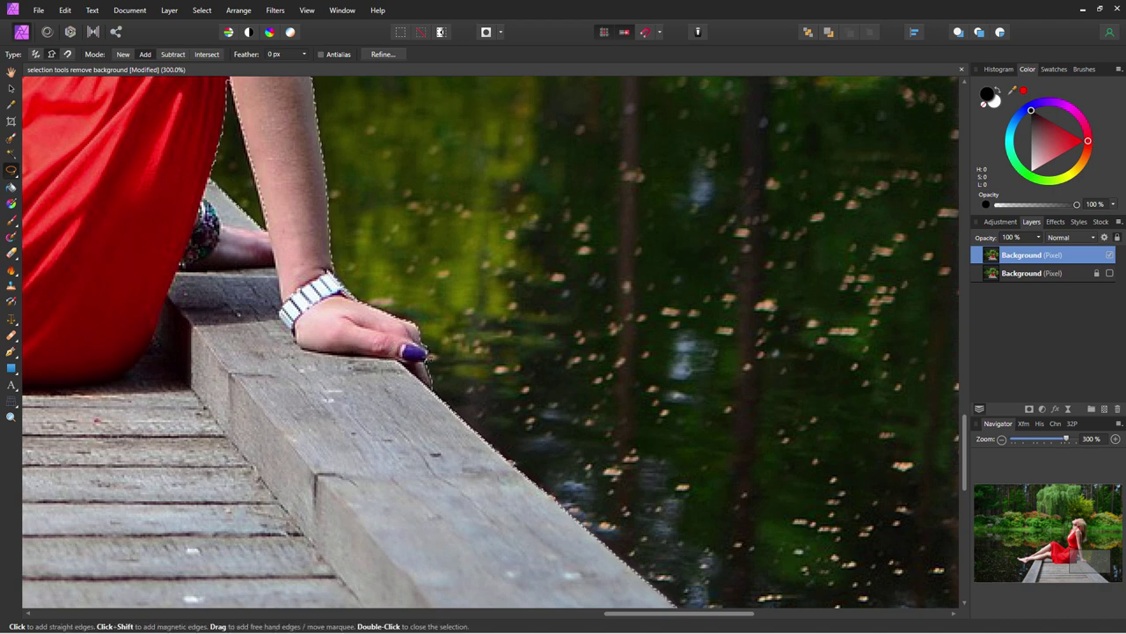
{"action": "key", "text": "ctrl+0"}
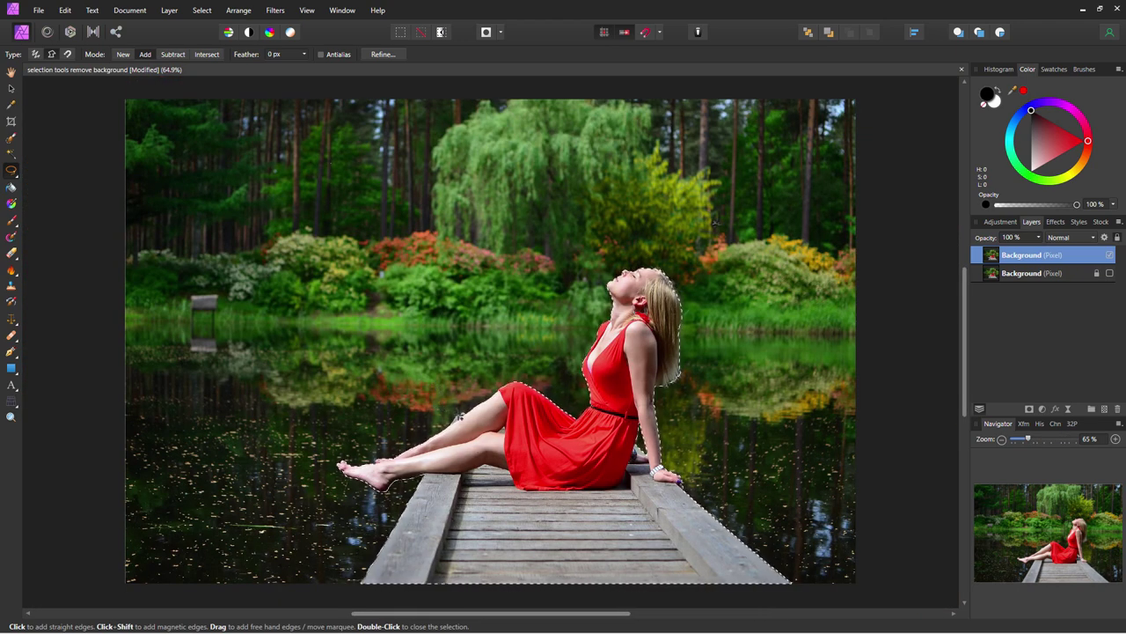
Subtract the grey pier fragment behind the raised leg from the selection and add back the clipped edge of the leg at 300 % zoom
{"action": "left_click", "coordinate": [11, 417]}
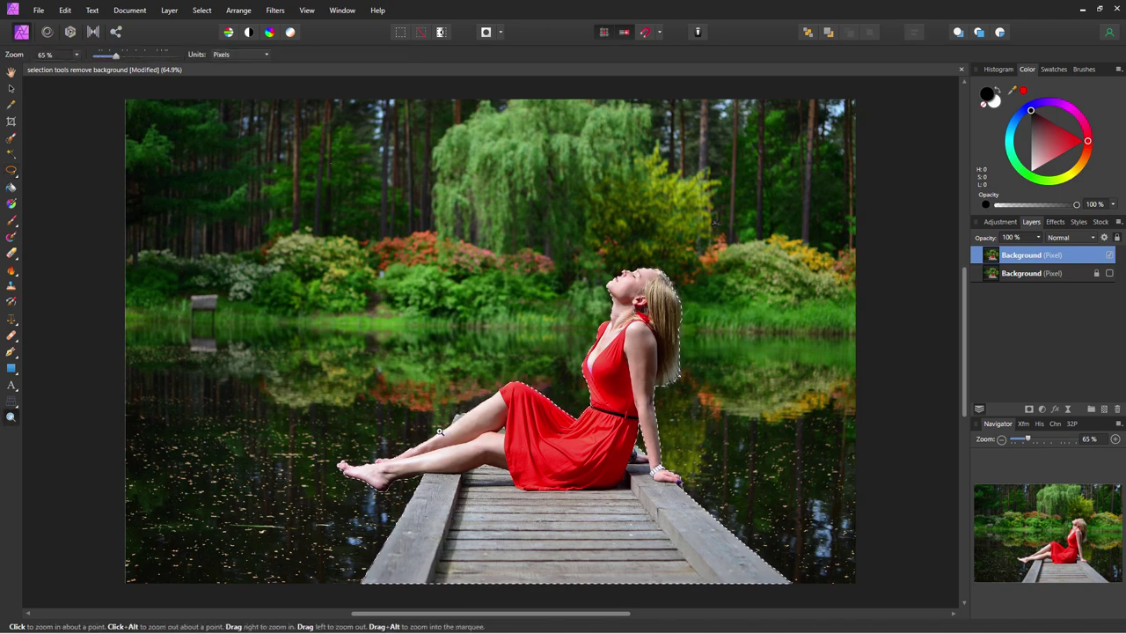
{"action": "left_click", "coordinate": [455, 426]}
{"action": "left_click", "coordinate": [455, 426]}
{"action": "left_click", "coordinate": [455, 426]}
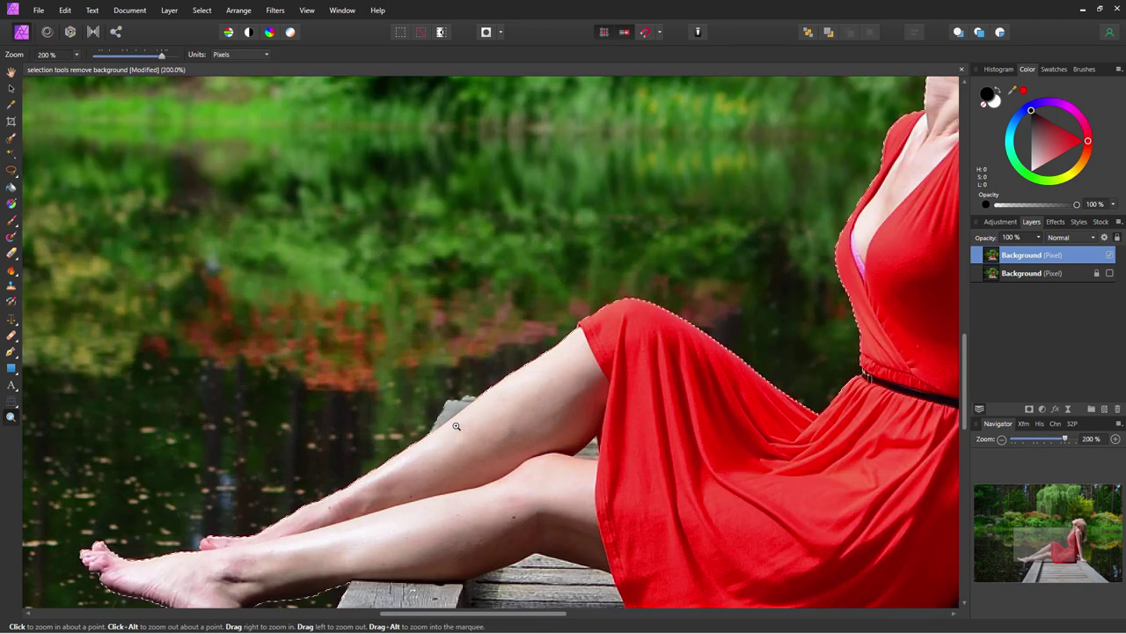
{"action": "left_click", "coordinate": [455, 426]}
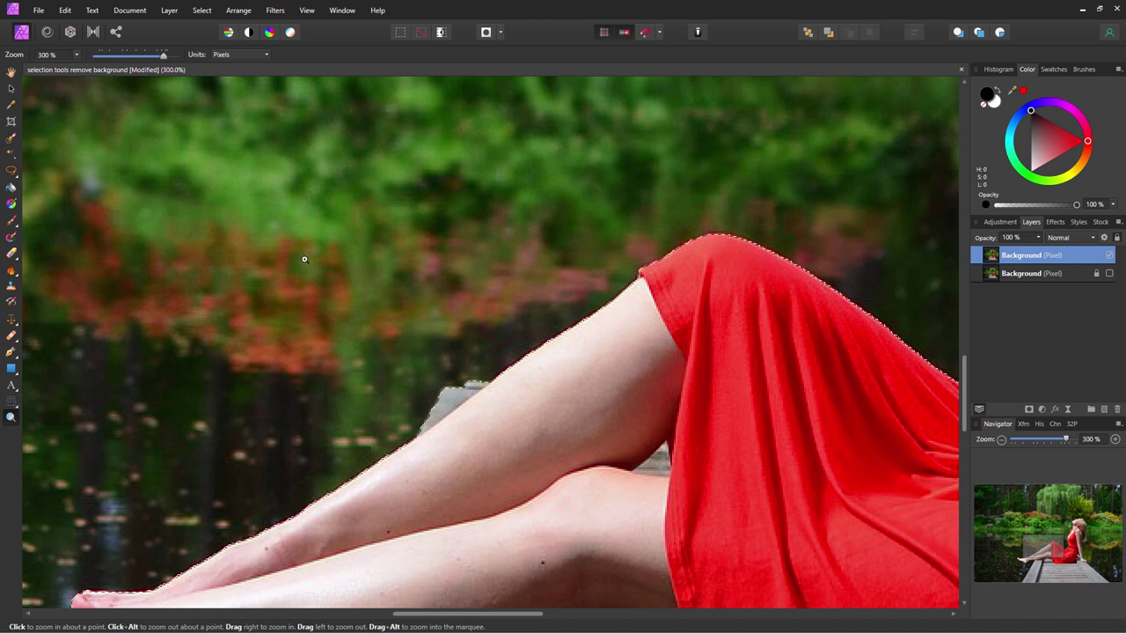
{"action": "left_click", "coordinate": [11, 170]}
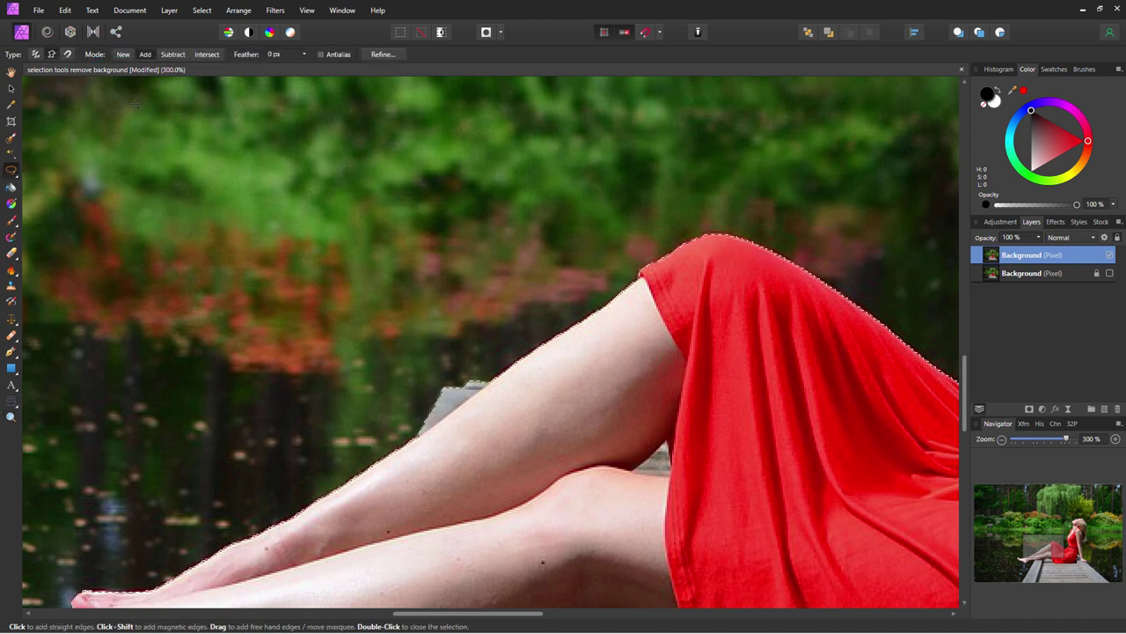
{"action": "left_click", "coordinate": [207, 53]}
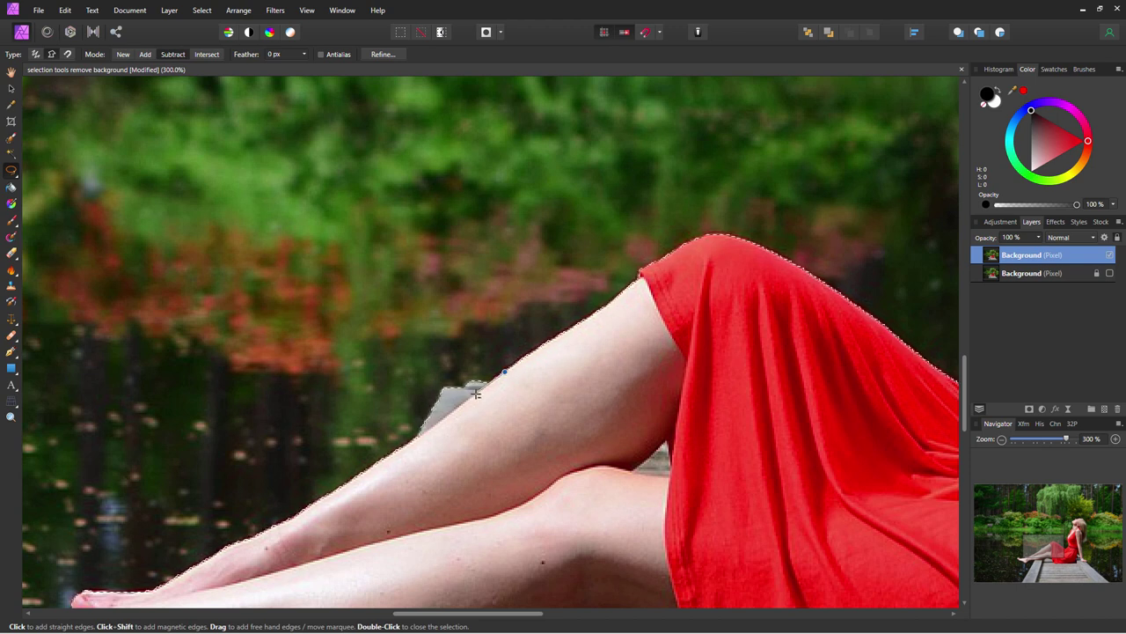
{"action": "left_click", "coordinate": [410, 438]}
{"action": "left_click", "coordinate": [361, 372]}
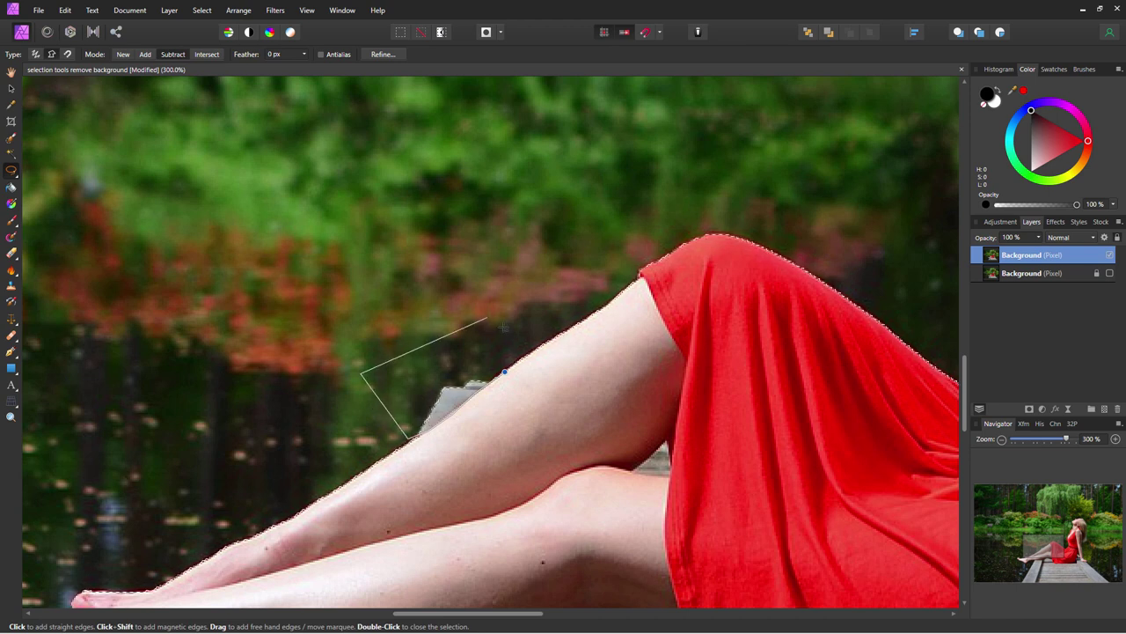
{"action": "double_click", "coordinate": [506, 374]}
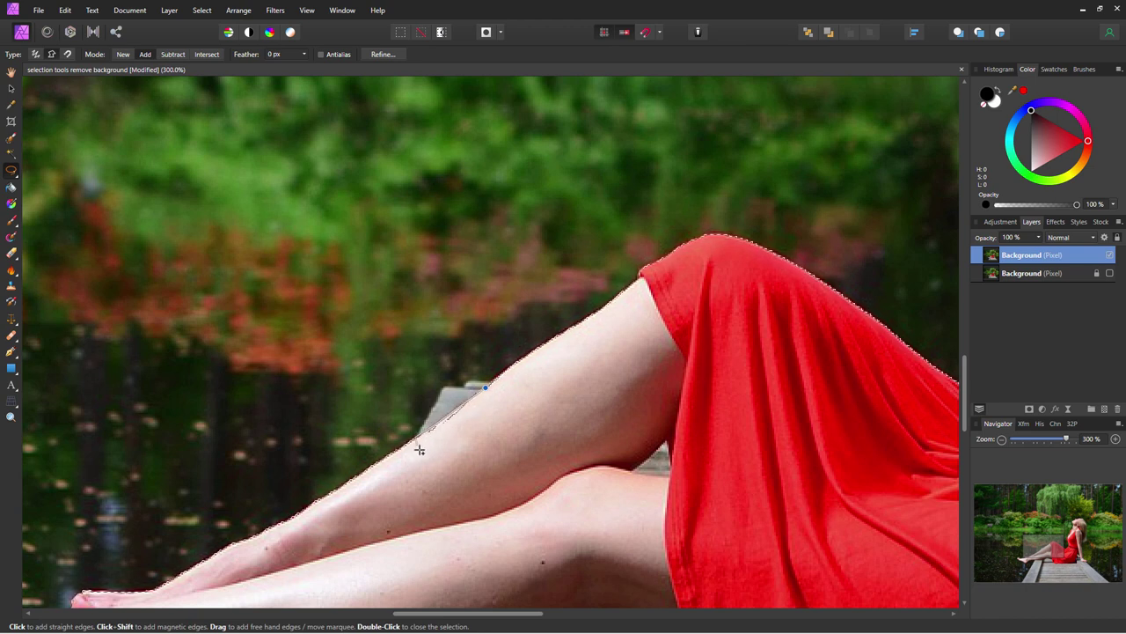
{"action": "left_click", "coordinate": [484, 389]}
{"action": "key", "text": "ctrl+0"}
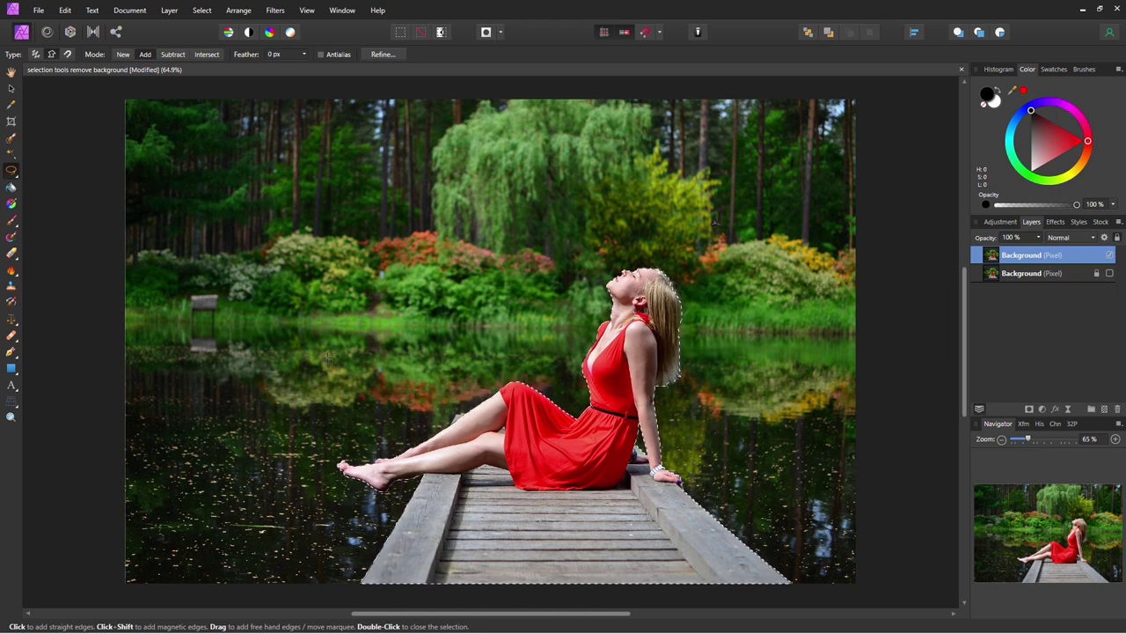
Open Refine Selection and brush over the hair ends and lower back edge of the hair with the Matte adjustment brush at 400 % zoom
{"action": "key", "text": "z"}
{"action": "left_click", "coordinate": [686, 385]}
{"action": "left_click", "coordinate": [686, 385]}
{"action": "left_click", "coordinate": [685, 385]}
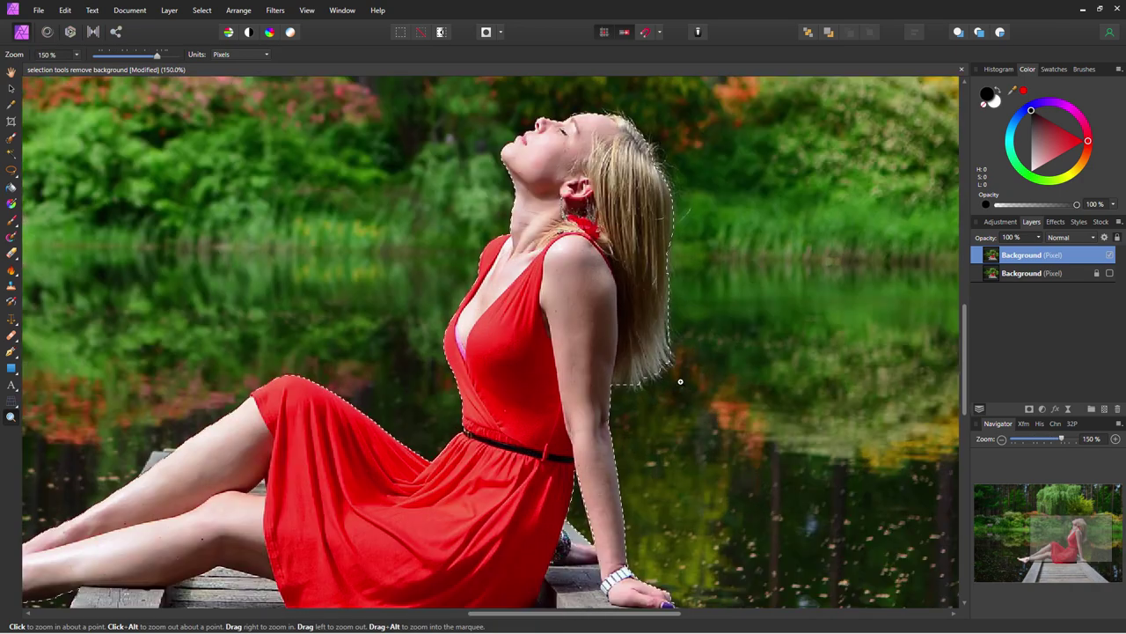
{"action": "left_click", "coordinate": [683, 382]}
{"action": "left_click", "coordinate": [679, 379]}
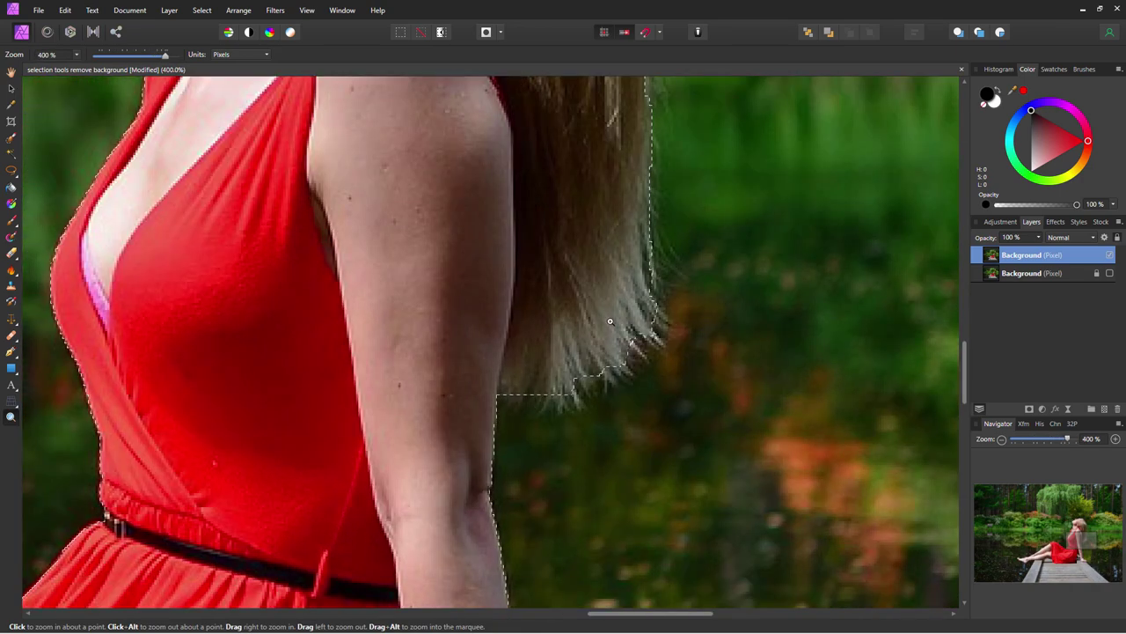
{"action": "left_click", "coordinate": [10, 173]}
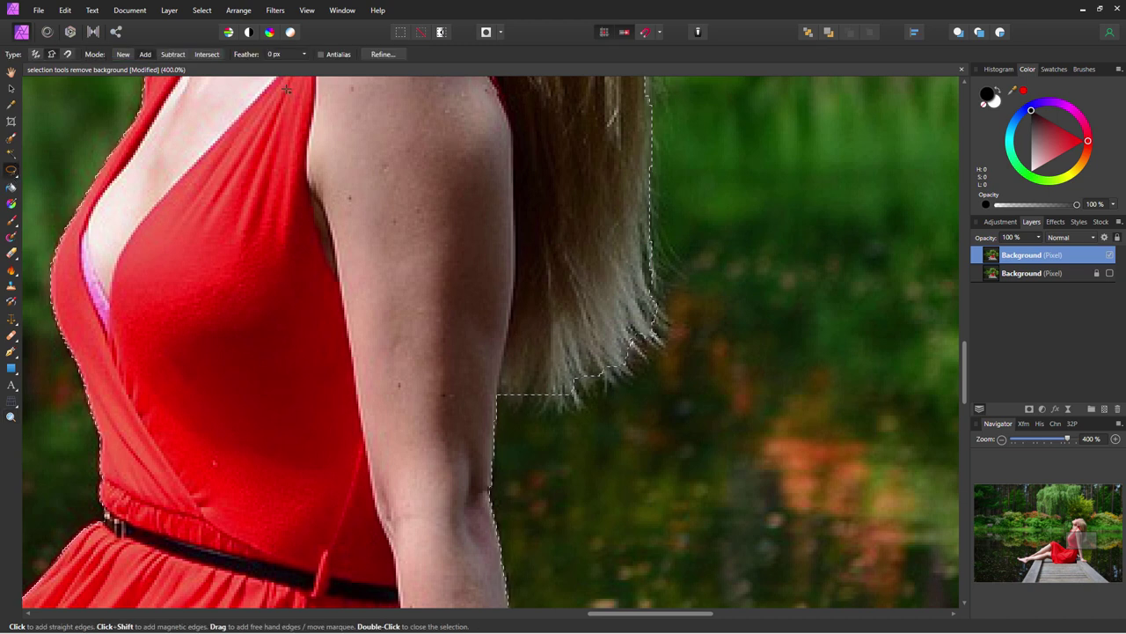
{"action": "left_click", "coordinate": [382, 53]}
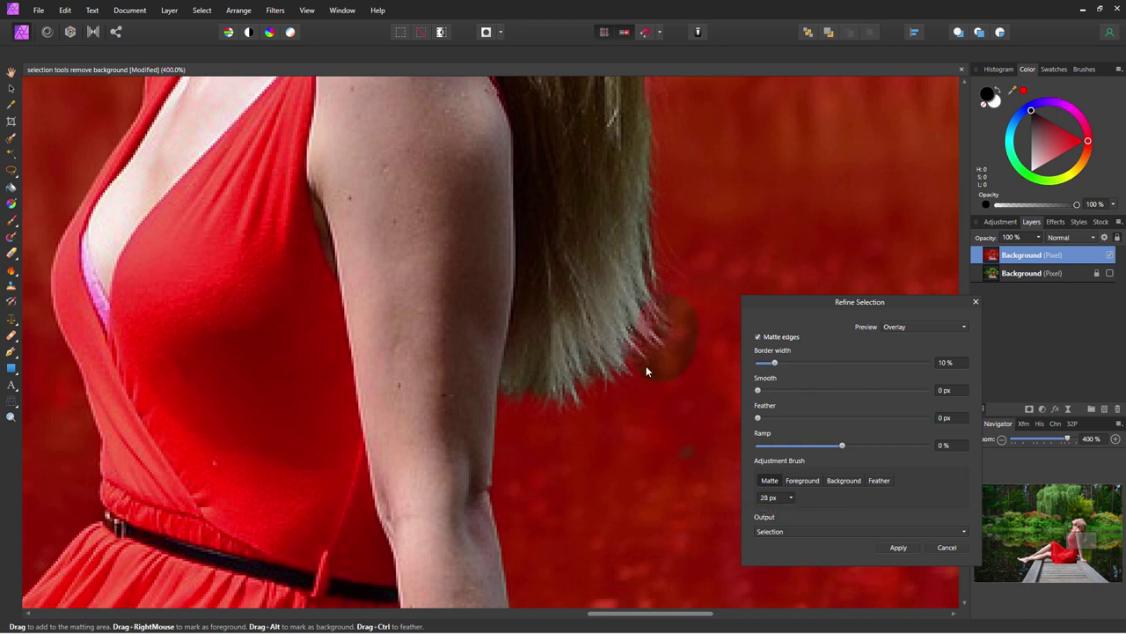
{"action": "mouse_move", "coordinate": [649, 370]}
{"action": "left_mouse_down"}
{"action": "mouse_move", "coordinate": [622, 405]}
{"action": "mouse_move", "coordinate": [606, 392]}
{"action": "mouse_move", "coordinate": [589, 422]}
{"action": "mouse_move", "coordinate": [559, 403]}
{"action": "left_mouse_up"}
{"action": "mouse_move", "coordinate": [686, 252]}
{"action": "left_mouse_down"}
{"action": "mouse_move", "coordinate": [660, 226]}
{"action": "mouse_move", "coordinate": [676, 257]}
{"action": "left_mouse_up"}
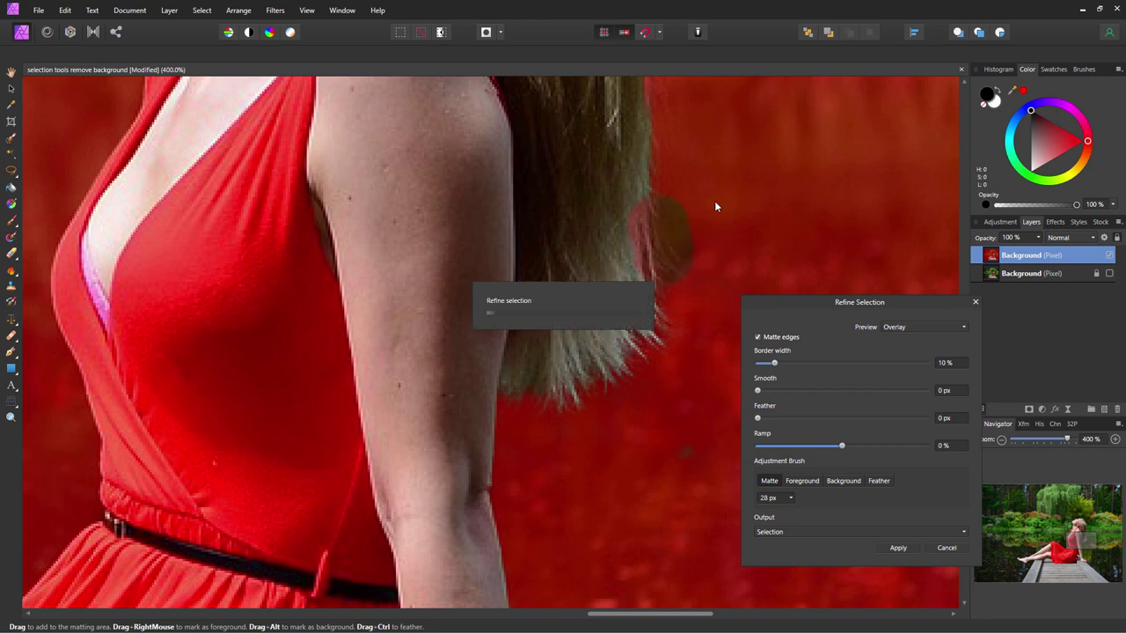
Continue the Matte adjustment brush up the back edge of the hair toward the crown of the head
{"action": "key", "text": "space"}
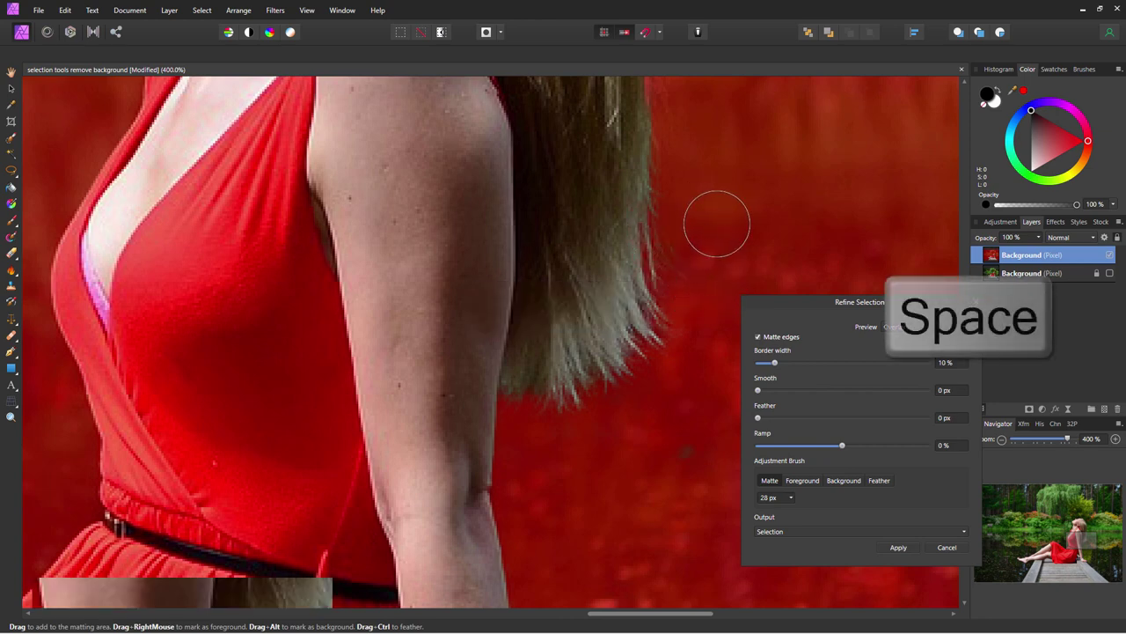
{"action": "mouse_move", "coordinate": [713, 218]}
{"action": "left_mouse_down"}
{"action": "mouse_move", "coordinate": [684, 261]}
{"action": "mouse_move", "coordinate": [628, 419]}
{"action": "left_mouse_up"}
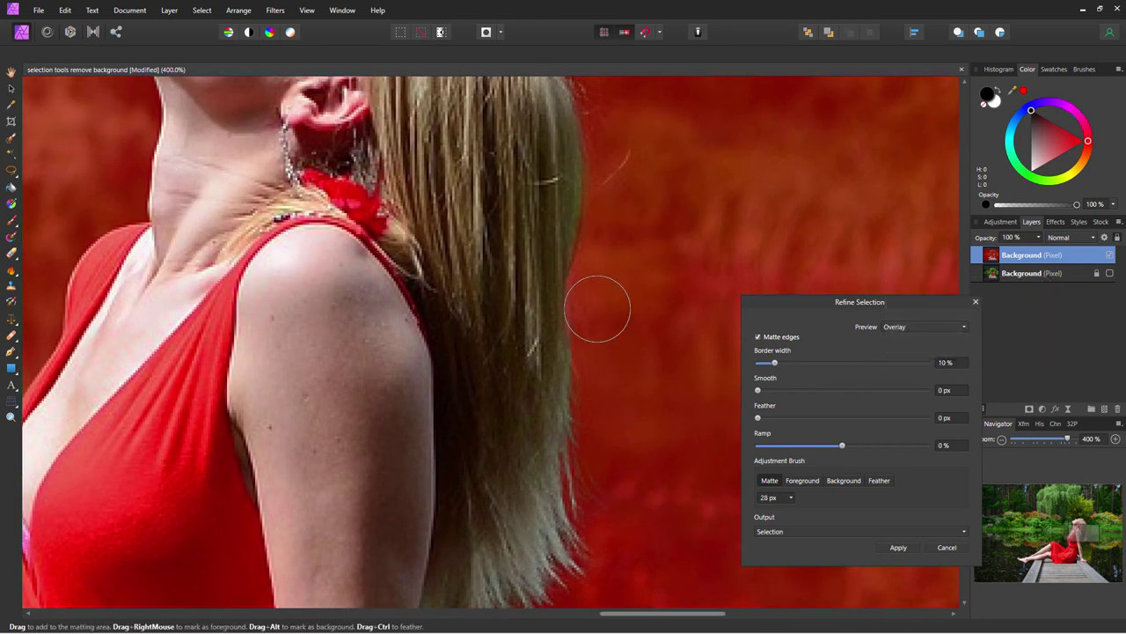
{"action": "left_click_drag", "start_coordinate": [596, 281], "coordinate": [604, 322]}
{"action": "key", "text": "space"}
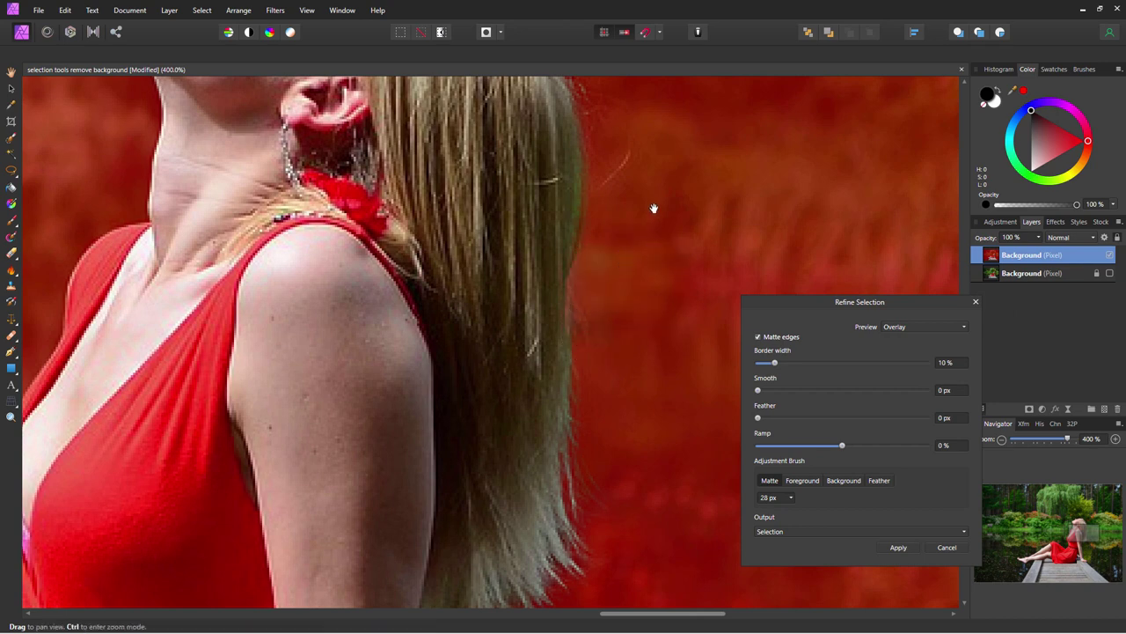
{"action": "left_click_drag", "start_coordinate": [653, 209], "coordinate": [623, 369]}
{"action": "left_click_drag", "start_coordinate": [572, 252], "coordinate": [578, 410]}
{"action": "key", "text": "space"}
{"action": "mouse_move", "coordinate": [531, 163]}
{"action": "left_mouse_down"}
{"action": "mouse_move", "coordinate": [590, 360]}
{"action": "mouse_move", "coordinate": [590, 486]}
{"action": "left_mouse_up"}
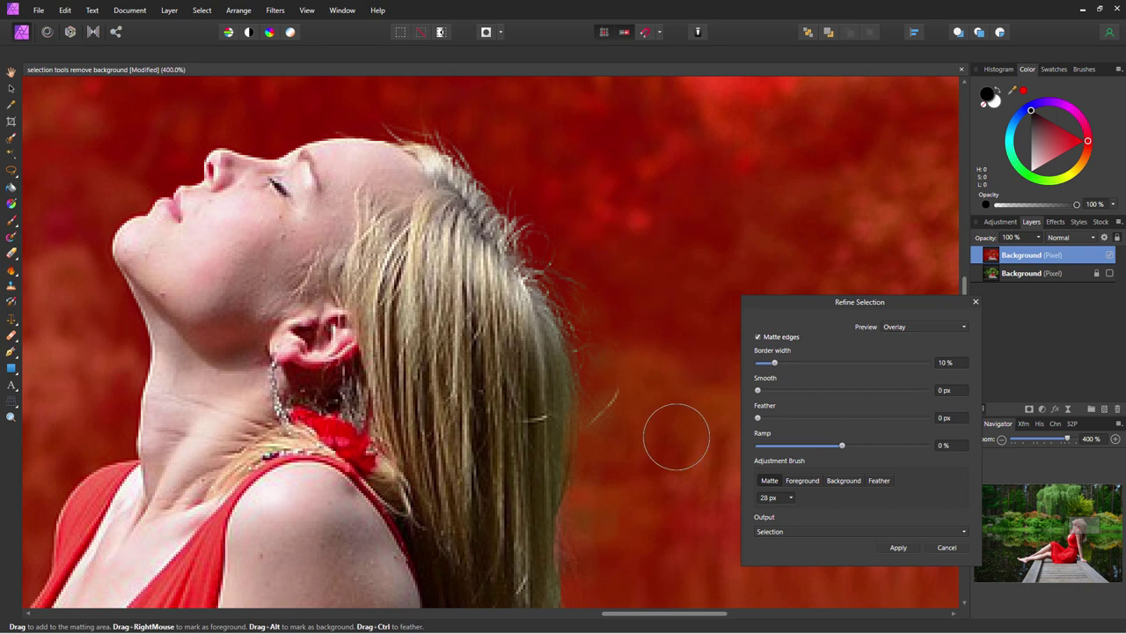
Set the refinement output to New layer with mask and apply it
{"action": "left_click", "coordinate": [778, 533]}
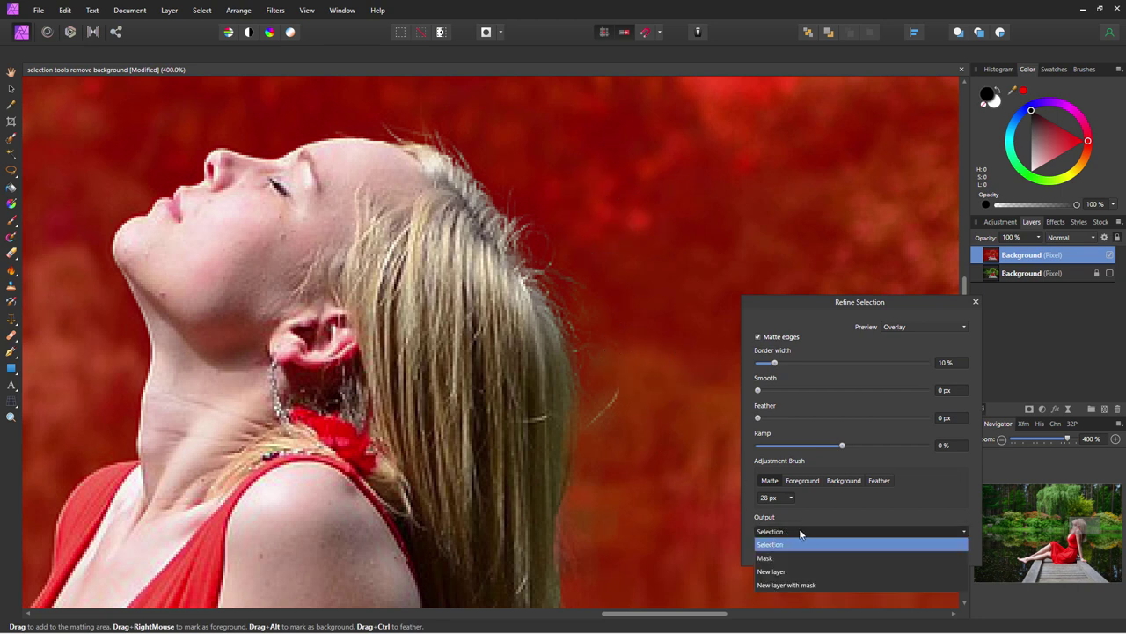
{"action": "left_click", "coordinate": [809, 586]}
{"action": "left_click", "coordinate": [901, 549]}
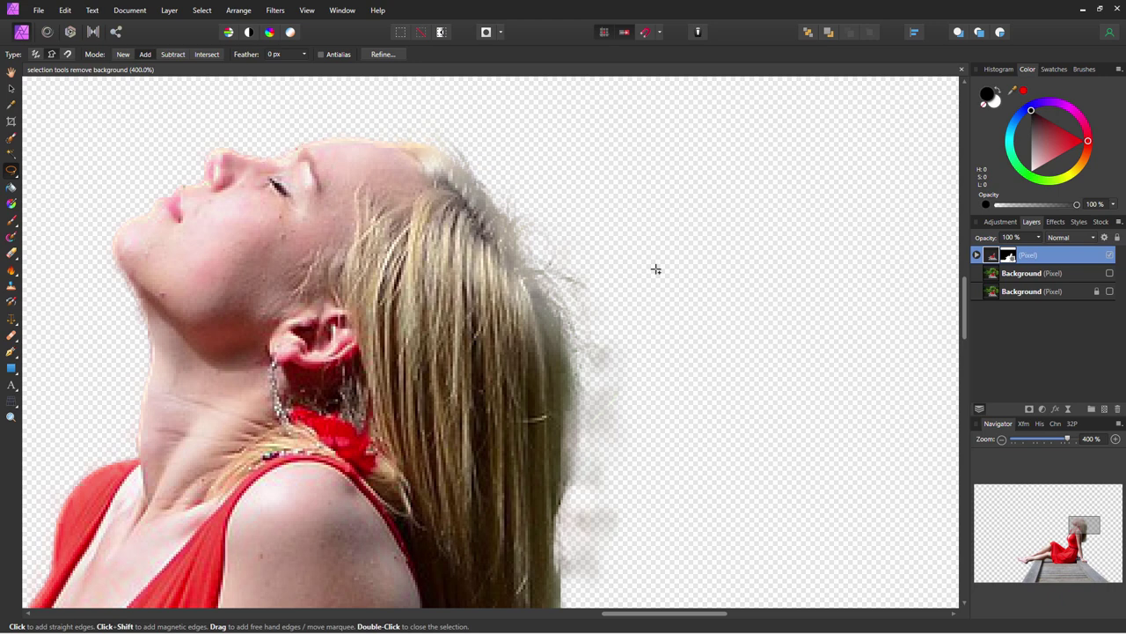
Examine the cutout's edges along the hair, neck, dress and legs for leftover background smudges
{"action": "mouse_move", "coordinate": [648, 417]}
{"action": "left_mouse_down"}
{"action": "mouse_move", "coordinate": [634, 272]}
{"action": "mouse_move", "coordinate": [599, 201]}
{"action": "left_mouse_up"}
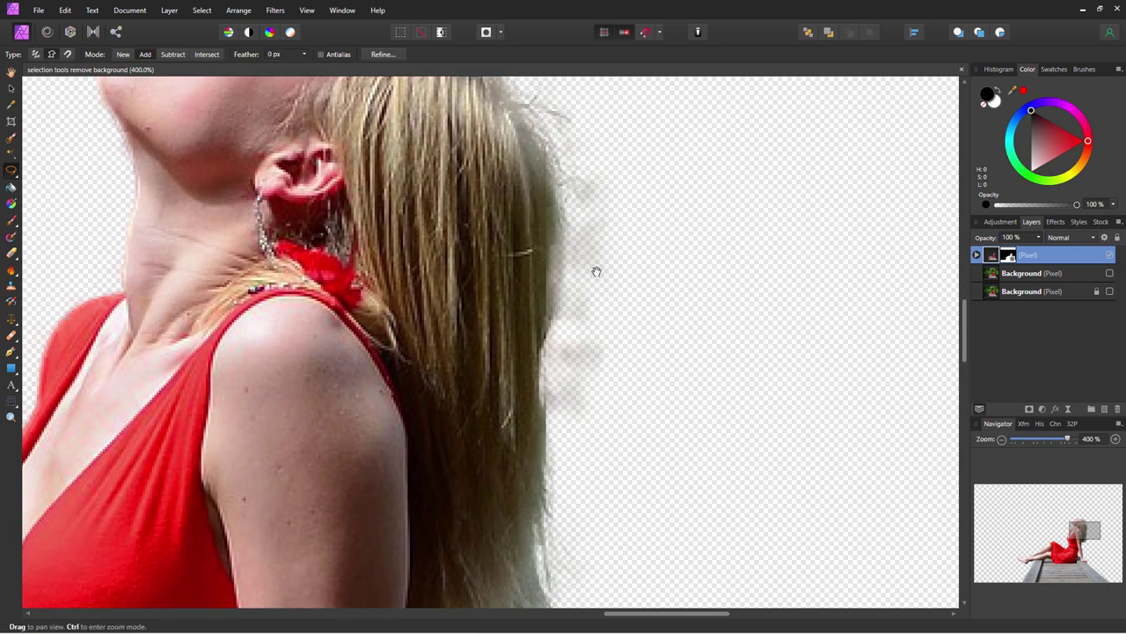
{"action": "left_click_drag", "start_coordinate": [596, 269], "coordinate": [898, 269]}
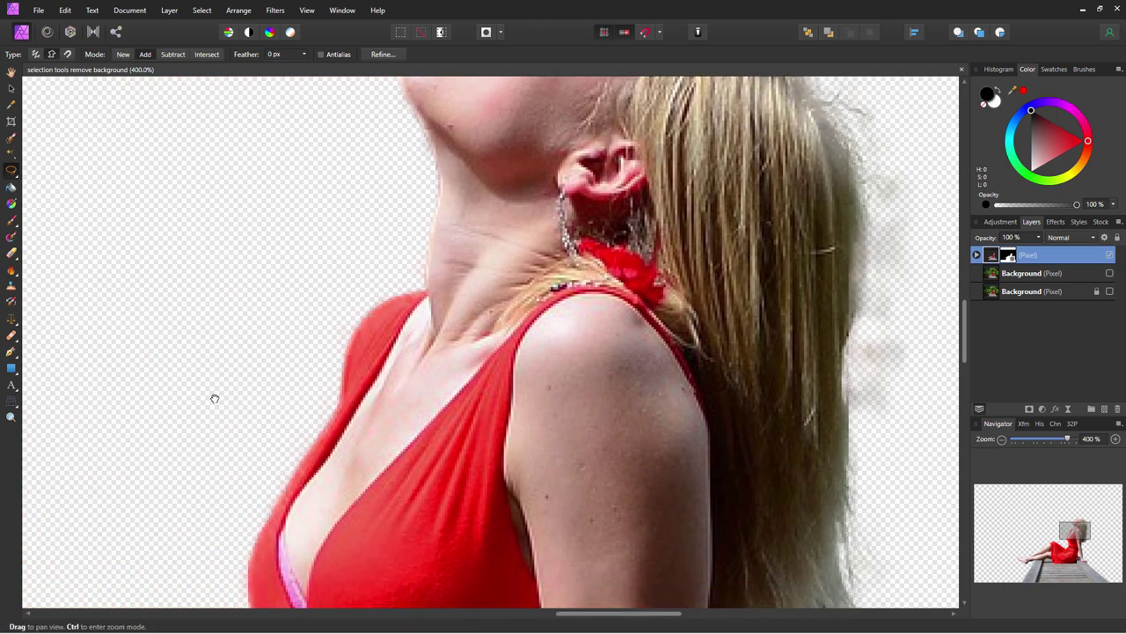
{"action": "scroll", "coordinate": [185, 387], "scroll_direction": "down", "scroll_amount": 5}
{"action": "scroll", "coordinate": [229, 264], "scroll_direction": "left", "scroll_amount": 3}
{"action": "scroll", "coordinate": [316, 268], "scroll_direction": "left", "scroll_amount": 9}
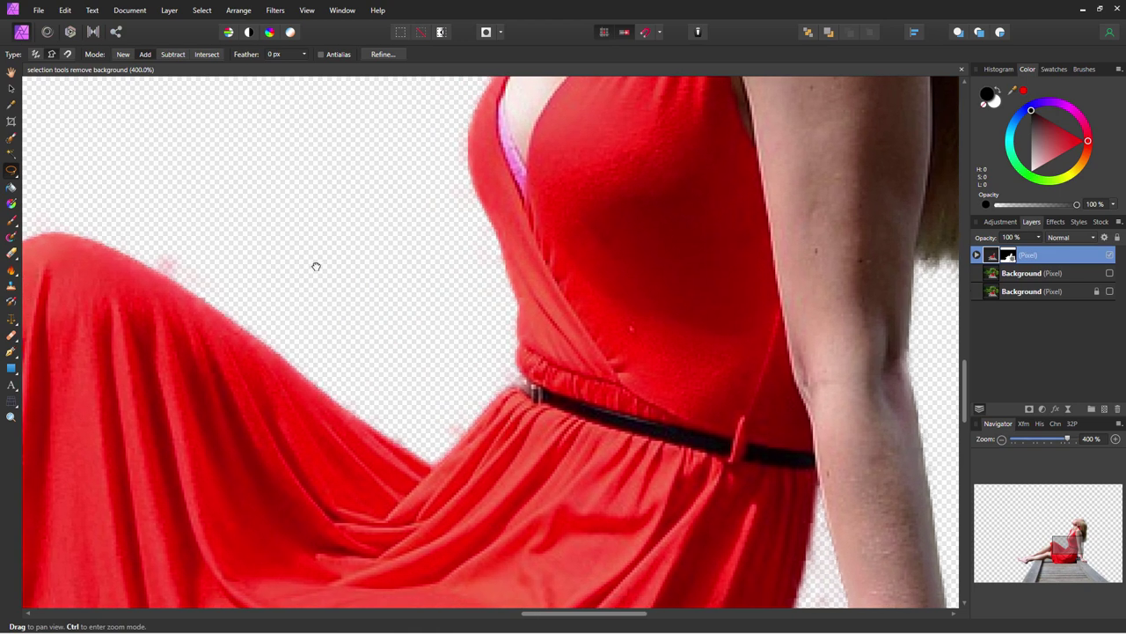
{"action": "scroll", "coordinate": [291, 255], "scroll_direction": "down", "scroll_amount": 1}
{"action": "scroll", "coordinate": [377, 206], "scroll_direction": "down", "scroll_amount": 2}
{"action": "scroll", "coordinate": [343, 201], "scroll_direction": "left", "scroll_amount": 3}
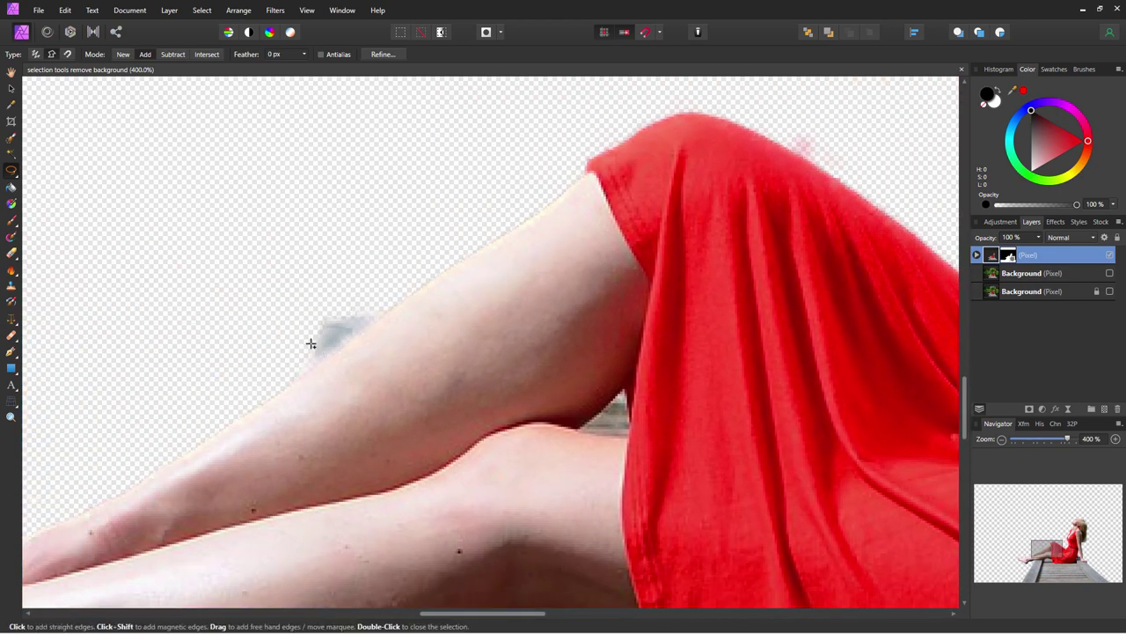
{"action": "scroll", "coordinate": [402, 199], "scroll_direction": "right", "scroll_amount": 8}
{"action": "scroll", "coordinate": [481, 269], "scroll_direction": "up", "scroll_amount": 3}
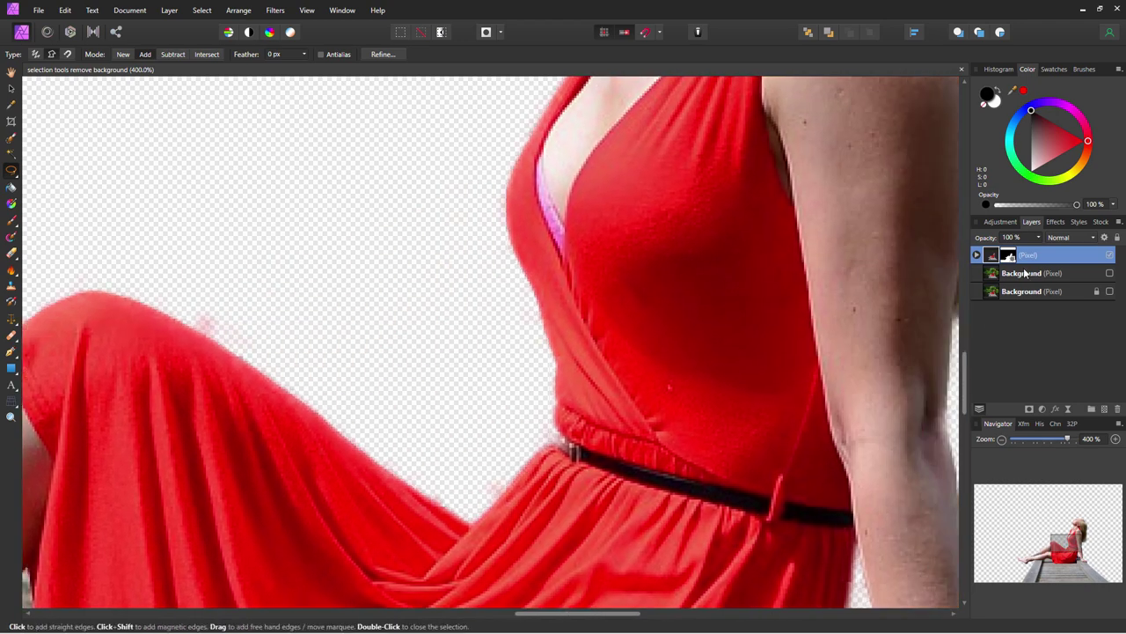
Expand the cutout layer and select its mask for painting with the Paint Brush
{"action": "left_click", "coordinate": [976, 256]}
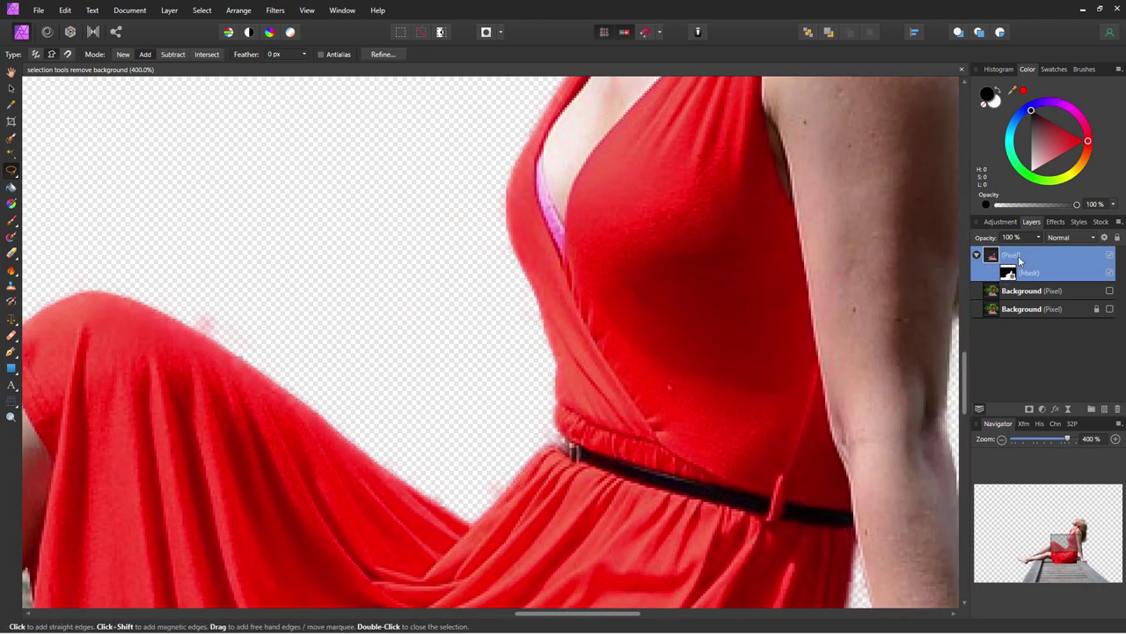
{"action": "left_click", "coordinate": [1013, 272]}
{"action": "key", "text": "ctrl+0"}
{"action": "key", "text": "b"}
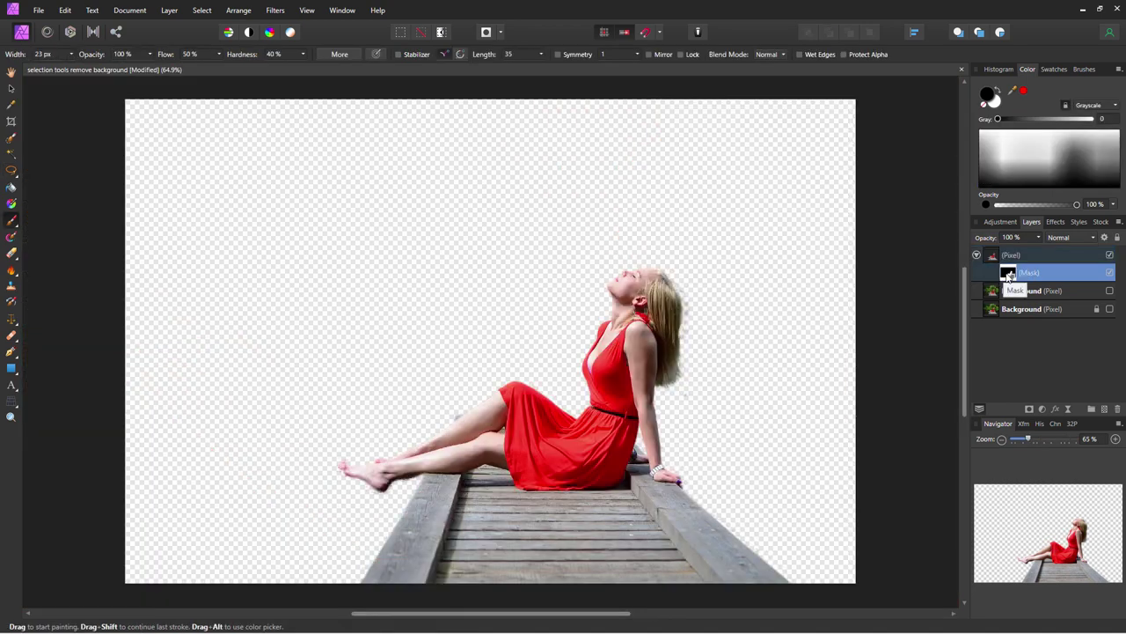
Paint black on the mask over the background smudges behind the hair, using a 23 px brush at 40 % hardness
{"action": "left_click", "coordinate": [16, 419]}
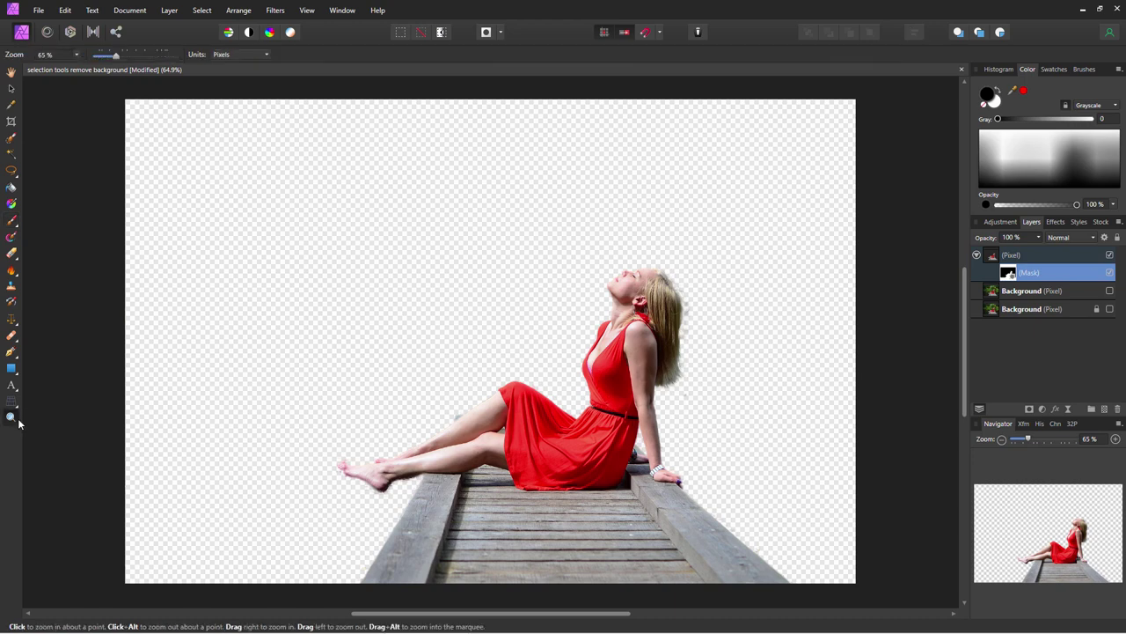
{"action": "left_click", "coordinate": [702, 314]}
{"action": "left_click", "coordinate": [699, 319]}
{"action": "left_click", "coordinate": [699, 320]}
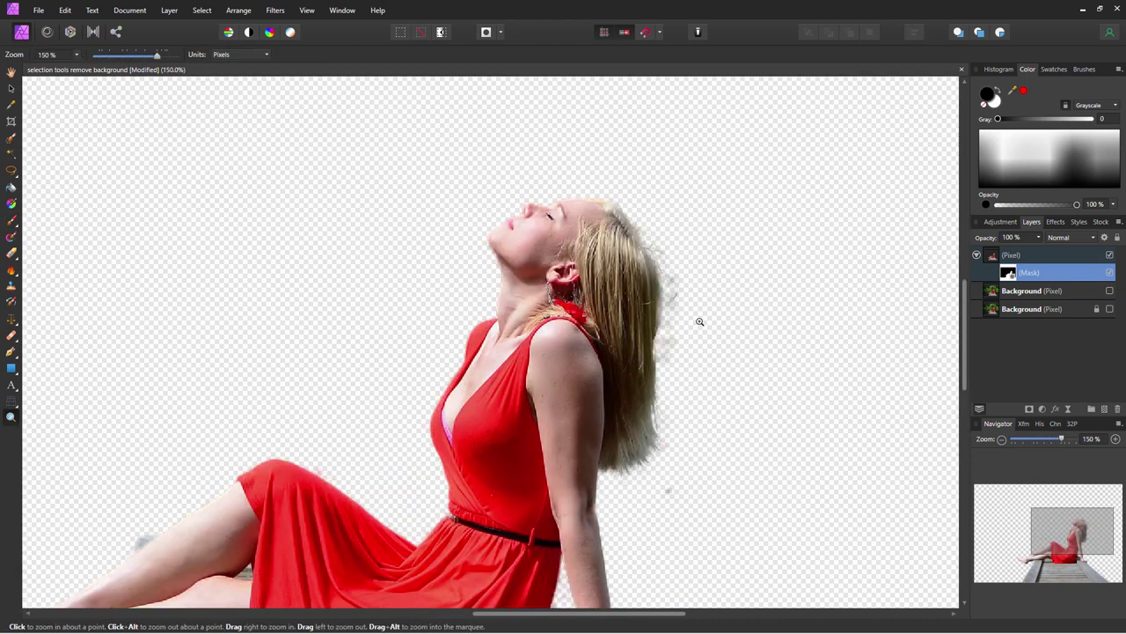
{"action": "left_click", "coordinate": [694, 299]}
{"action": "left_click", "coordinate": [694, 299]}
{"action": "left_click", "coordinate": [699, 268]}
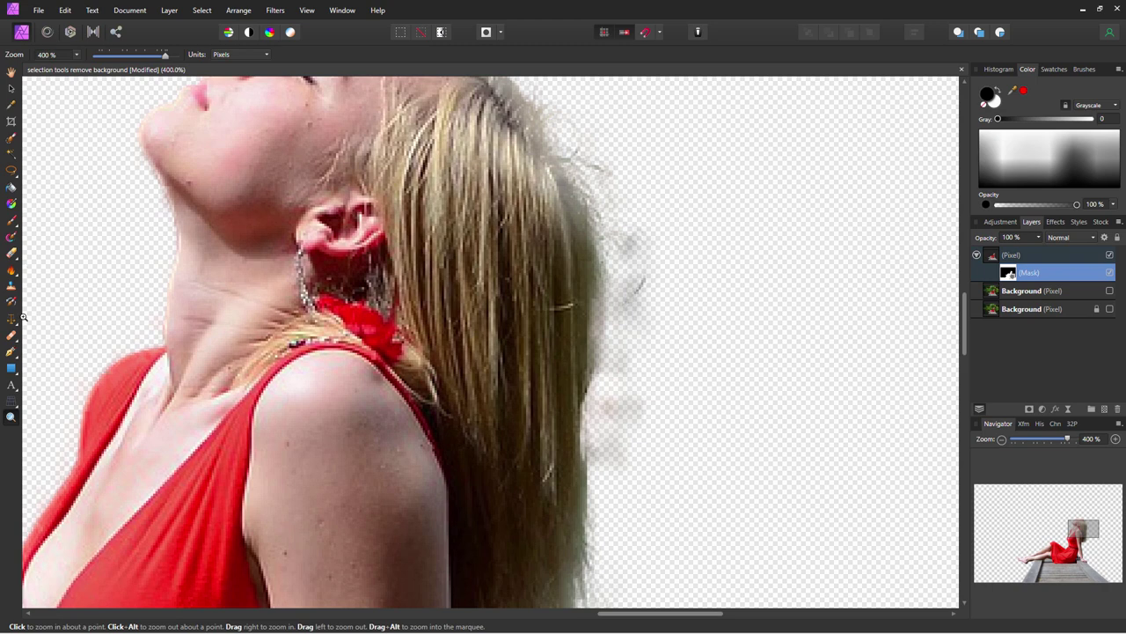
{"action": "left_click", "coordinate": [12, 221]}
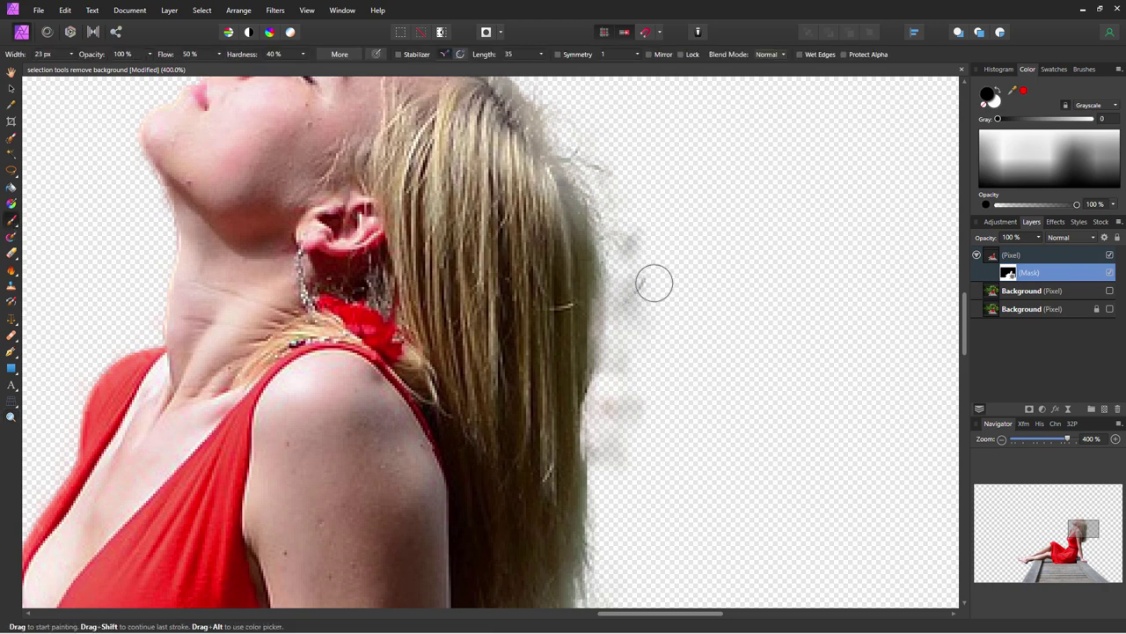
{"action": "mouse_move", "coordinate": [639, 272]}
{"action": "left_mouse_down"}
{"action": "mouse_move", "coordinate": [641, 299]}
{"action": "mouse_move", "coordinate": [624, 229]}
{"action": "mouse_move", "coordinate": [625, 330]}
{"action": "mouse_move", "coordinate": [645, 304]}
{"action": "mouse_move", "coordinate": [631, 267]}
{"action": "mouse_move", "coordinate": [608, 464]}
{"action": "mouse_move", "coordinate": [613, 408]}
{"action": "mouse_move", "coordinate": [629, 392]}
{"action": "mouse_move", "coordinate": [635, 428]}
{"action": "mouse_move", "coordinate": [587, 295]}
{"action": "mouse_move", "coordinate": [577, 356]}
{"action": "left_mouse_up"}
Restore the back edge of the hair with white on the mask, and paint out the stray haze beside the crown with black
{"action": "left_click", "coordinate": [1000, 91]}
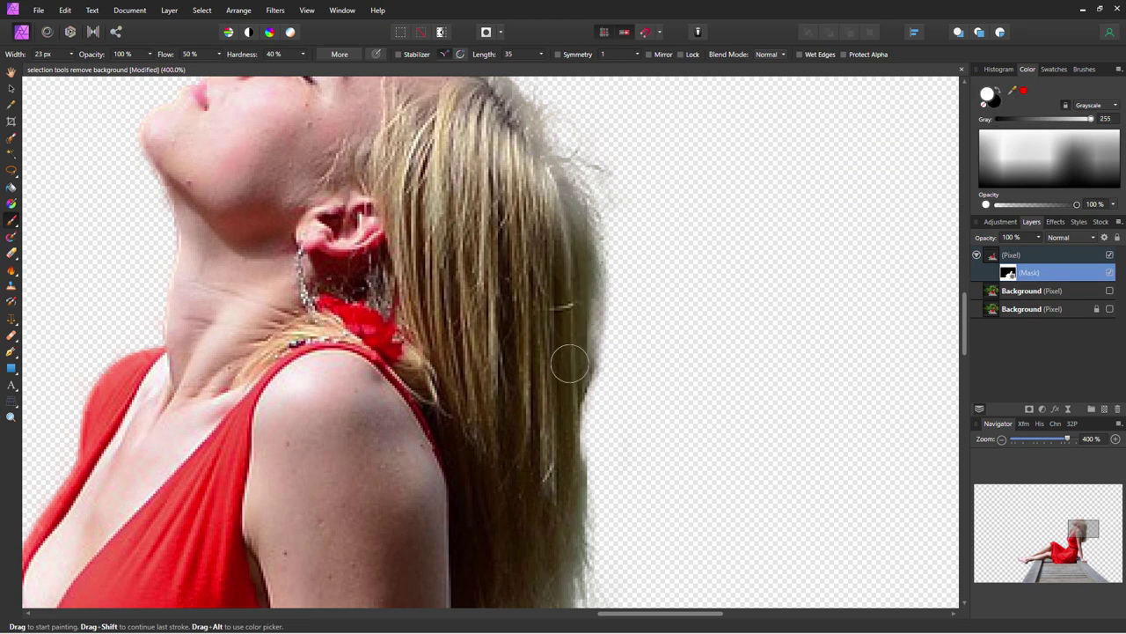
{"action": "mouse_move", "coordinate": [582, 286]}
{"action": "left_mouse_down"}
{"action": "mouse_move", "coordinate": [559, 404]}
{"action": "mouse_move", "coordinate": [567, 462]}
{"action": "left_mouse_up"}
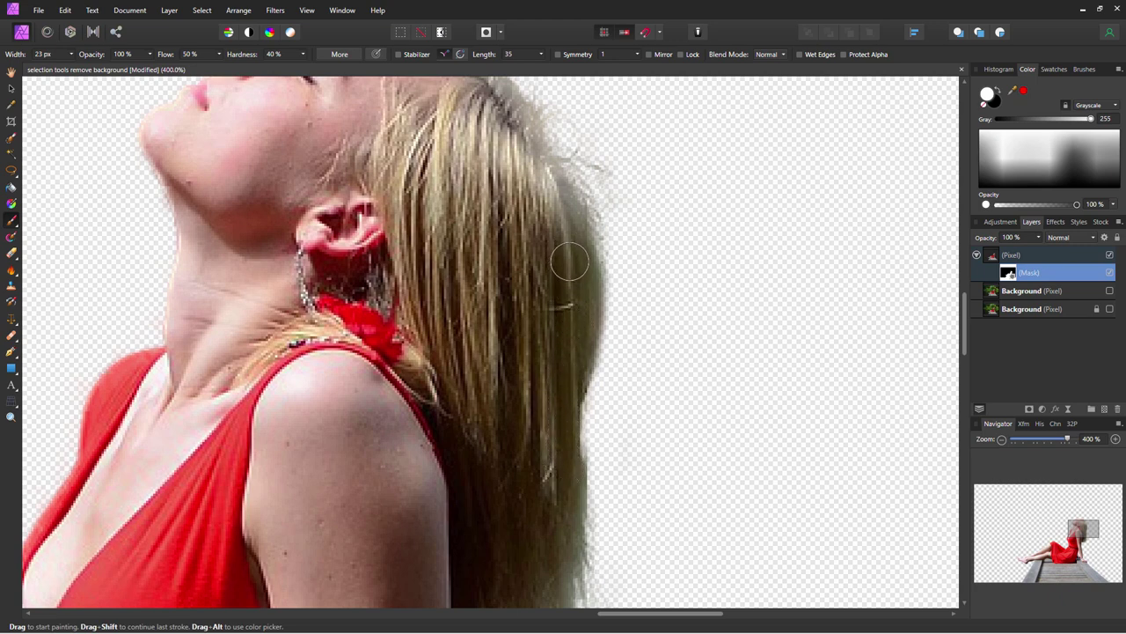
{"action": "left_click", "coordinate": [1012, 91]}
{"action": "mouse_move", "coordinate": [625, 156]}
{"action": "left_mouse_down"}
{"action": "mouse_move", "coordinate": [610, 181]}
{"action": "mouse_move", "coordinate": [607, 134]}
{"action": "left_mouse_up"}
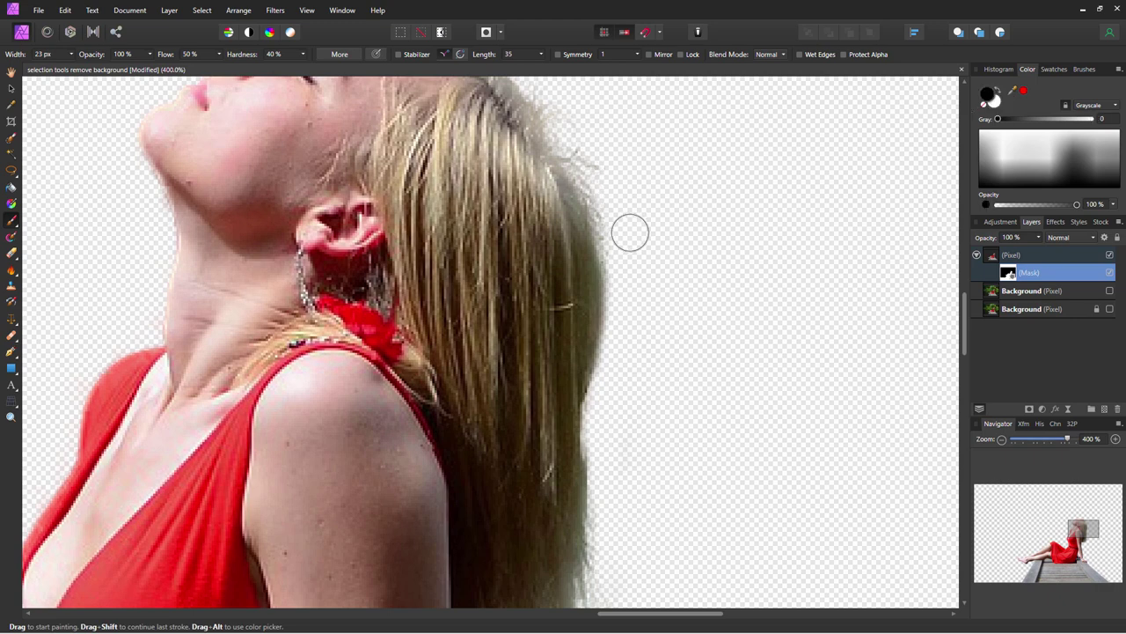
Paint black on the mask over the stray spots beneath the hair ends
{"action": "left_click_drag", "start_coordinate": [674, 244], "coordinate": [684, 365]}
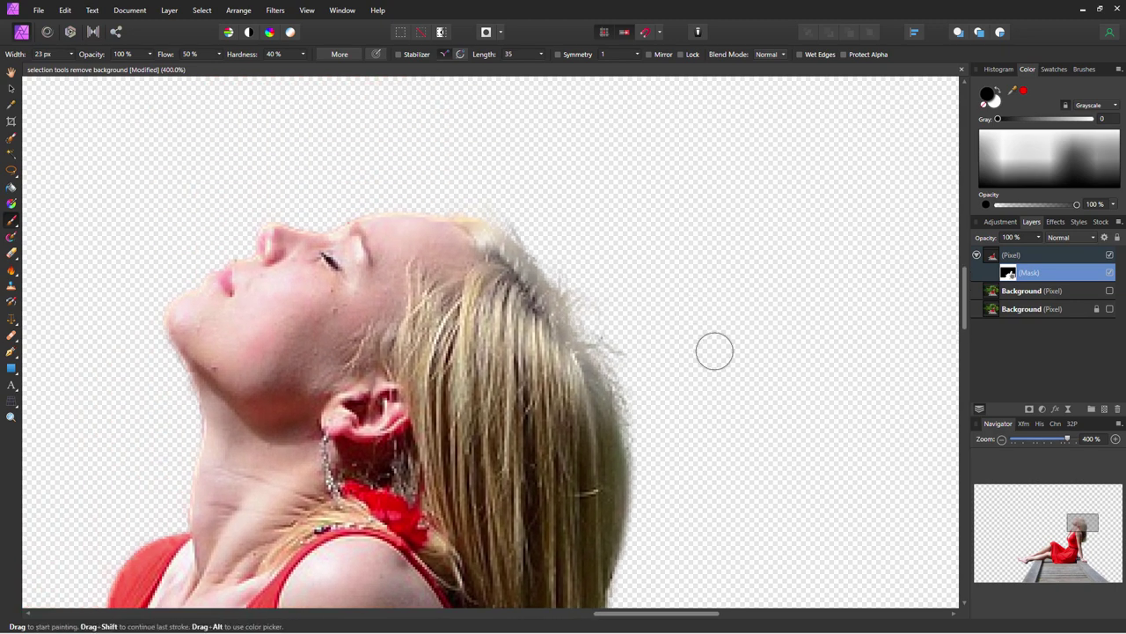
{"action": "mouse_move", "coordinate": [741, 396]}
{"action": "left_mouse_down"}
{"action": "mouse_move", "coordinate": [637, 410]}
{"action": "mouse_move", "coordinate": [631, 219]}
{"action": "mouse_move", "coordinate": [625, 342]}
{"action": "mouse_move", "coordinate": [586, 262]}
{"action": "left_mouse_up"}
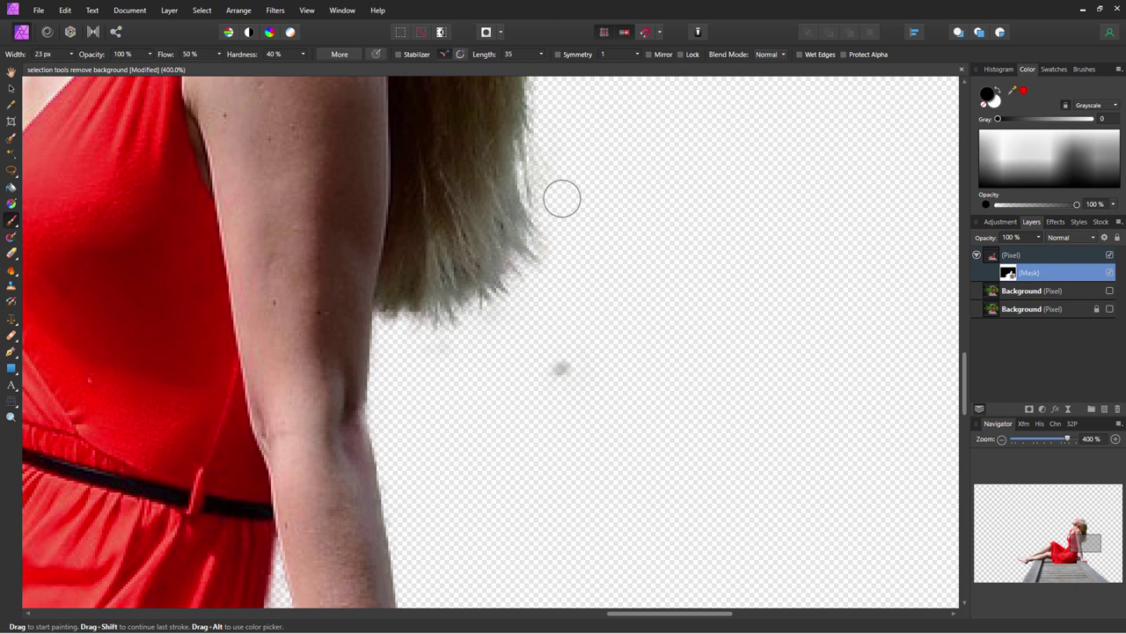
{"action": "left_click_drag", "start_coordinate": [578, 347], "coordinate": [555, 389]}
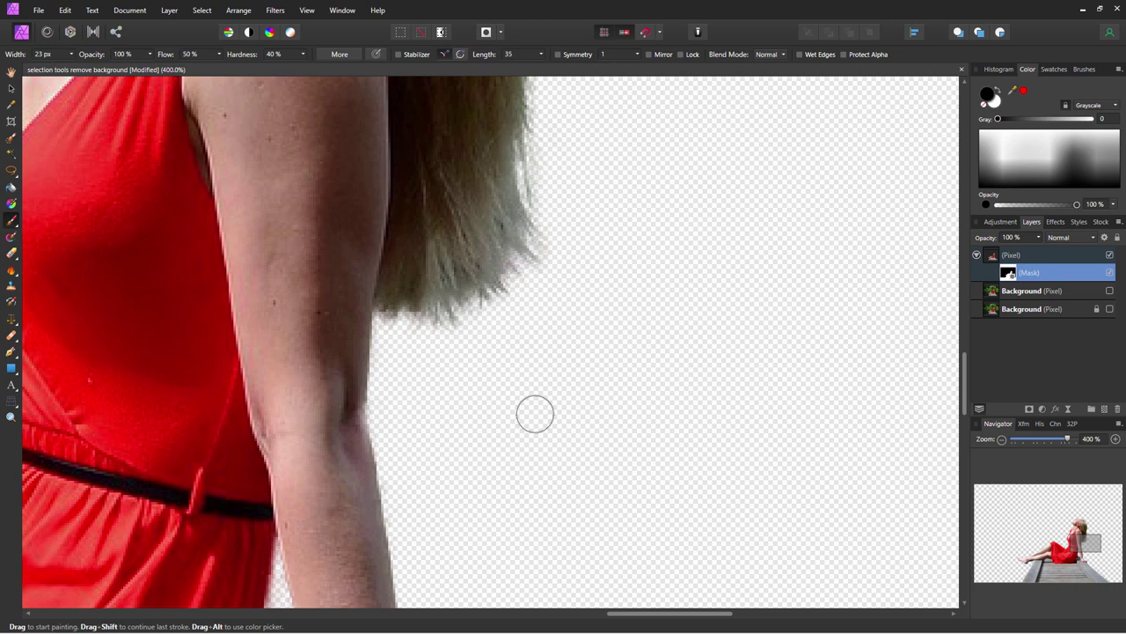
Set the brush width to 14.1 px and hardness to 70 %, and clean the mask around the hand with white and black
{"action": "mouse_move", "coordinate": [534, 410]}
{"action": "left_mouse_down"}
{"action": "mouse_move", "coordinate": [569, 311]}
{"action": "mouse_move", "coordinate": [554, 149]}
{"action": "mouse_move", "coordinate": [572, 285]}
{"action": "left_mouse_up"}
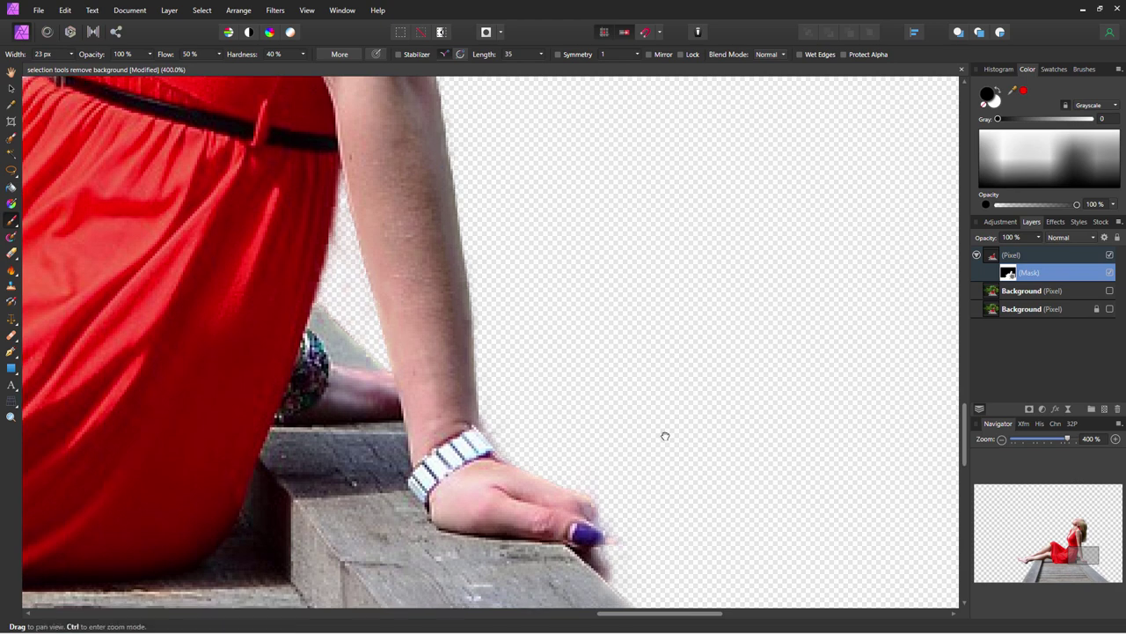
{"action": "left_click_drag", "start_coordinate": [664, 432], "coordinate": [578, 259]}
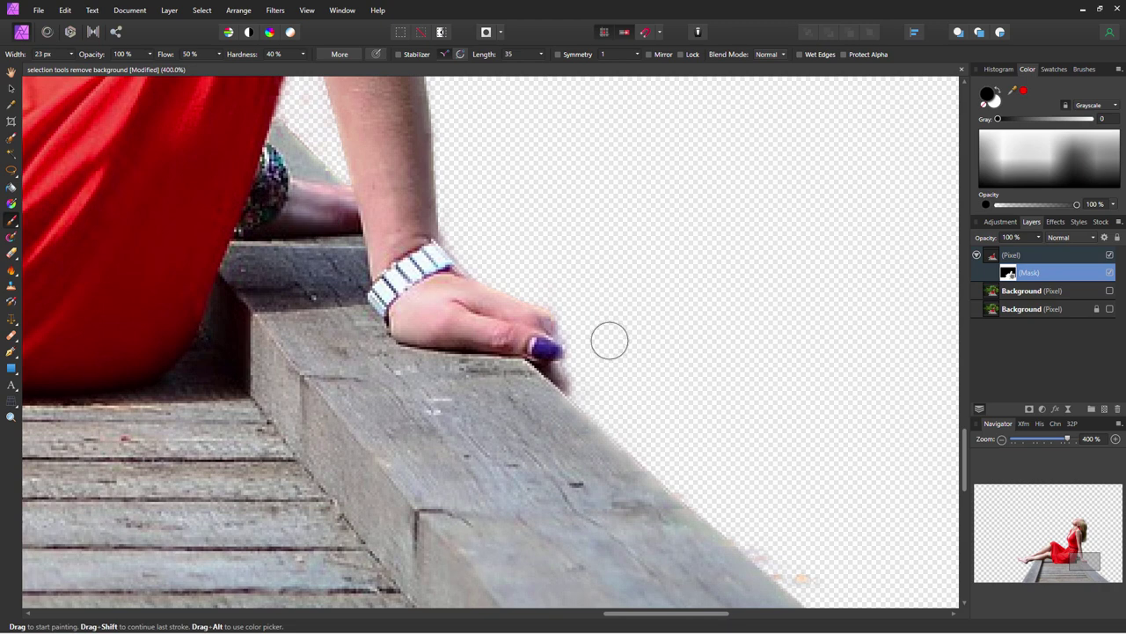
{"action": "key", "text": "bracketleft"}
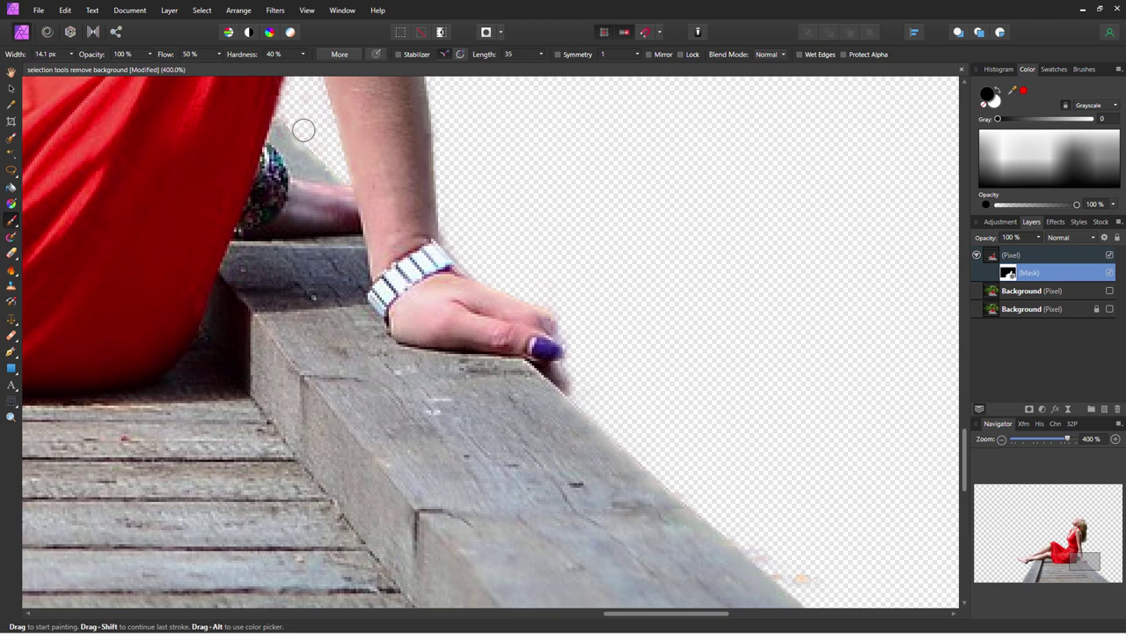
{"action": "left_click", "coordinate": [303, 55]}
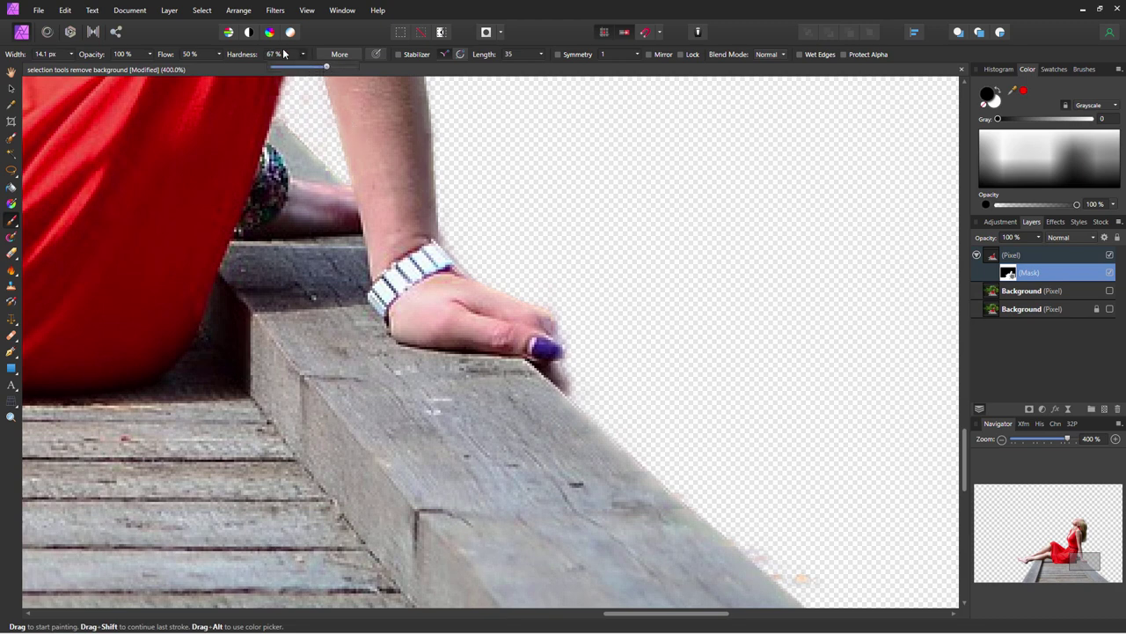
{"action": "left_click", "coordinate": [276, 54]}
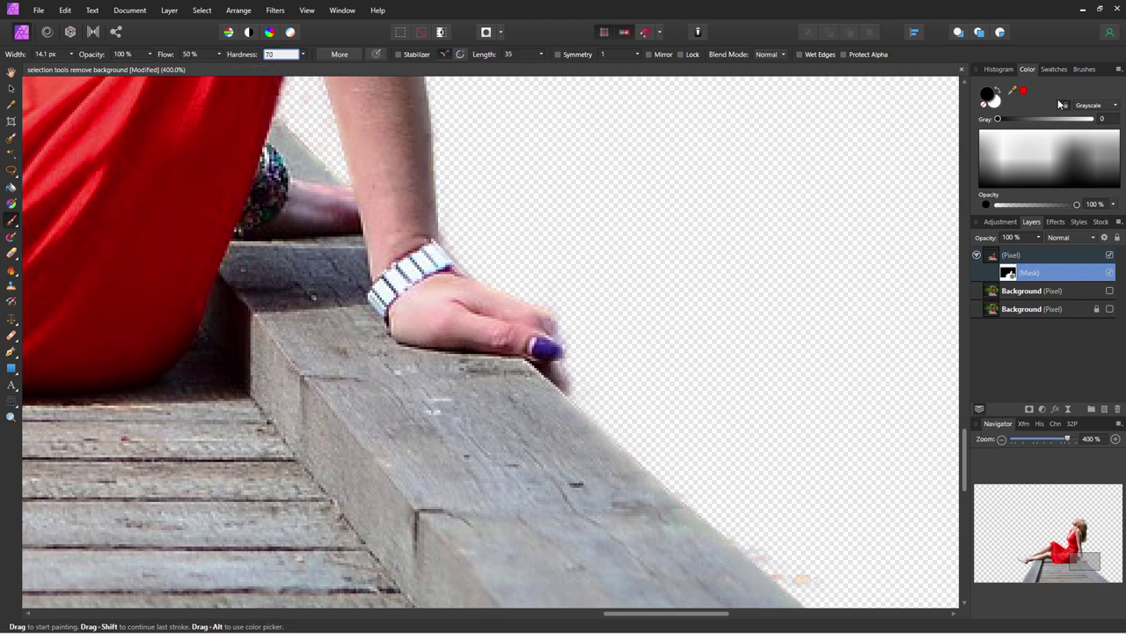
{"action": "left_click", "coordinate": [997, 92]}
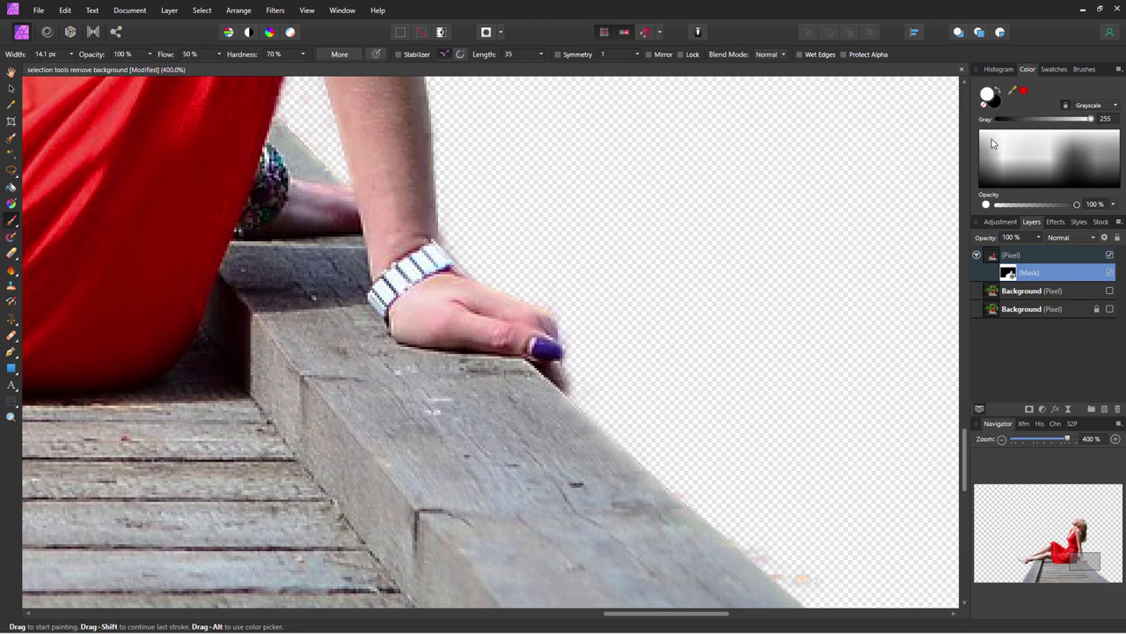
{"action": "left_click", "coordinate": [1000, 91]}
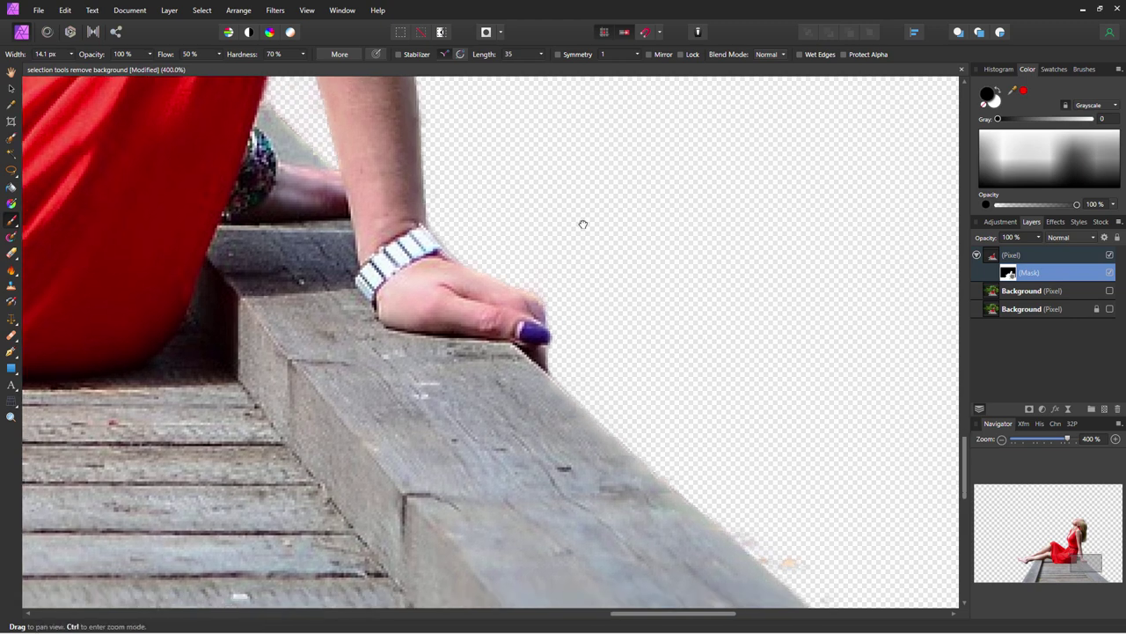
Paint black on the mask over the coloured residue along the pier's outer right edge
{"action": "left_click_drag", "start_coordinate": [880, 484], "coordinate": [531, 248]}
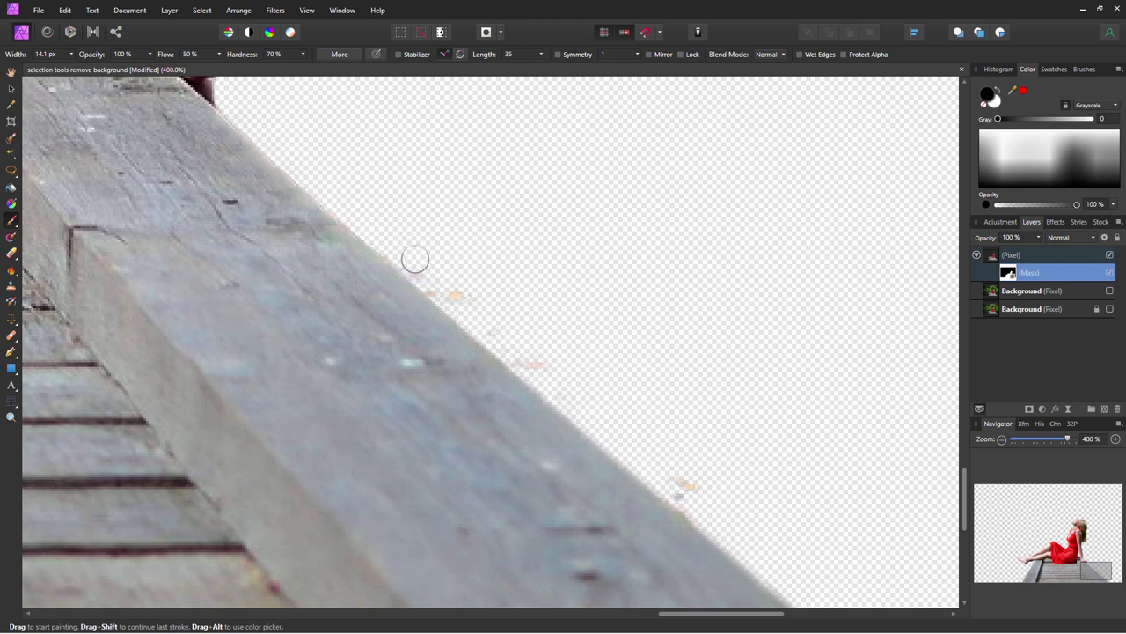
{"action": "left_click_drag", "start_coordinate": [446, 290], "coordinate": [549, 372]}
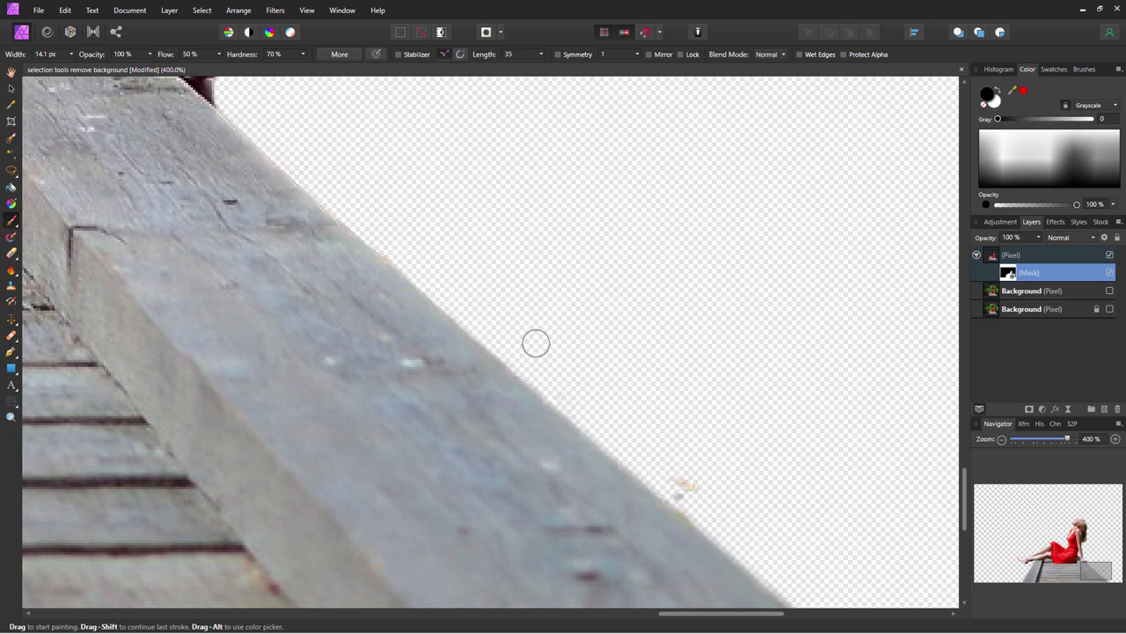
{"action": "scroll", "coordinate": [525, 244], "scroll_direction": "down", "scroll_amount": 5}
{"action": "scroll", "coordinate": [525, 244], "scroll_direction": "right", "scroll_amount": 5}
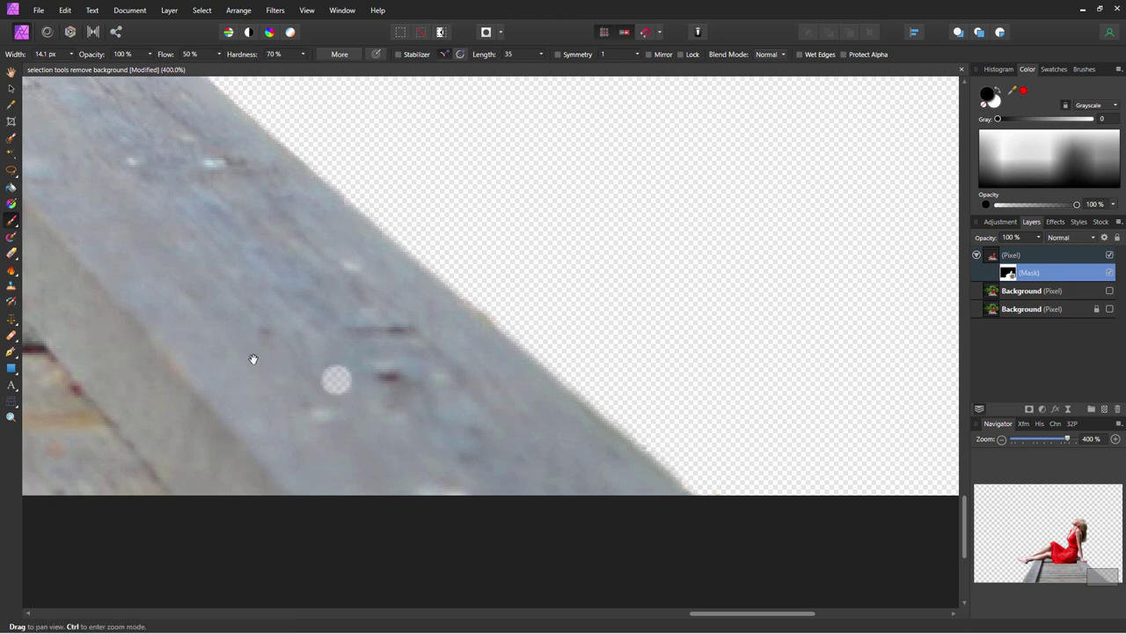
Paint black on the mask over the residue beside the lower end of the pier's outer left edge
{"action": "scroll", "coordinate": [265, 352], "scroll_direction": "left", "scroll_amount": 10}
{"action": "scroll", "coordinate": [300, 332], "scroll_direction": "left", "scroll_amount": 20}
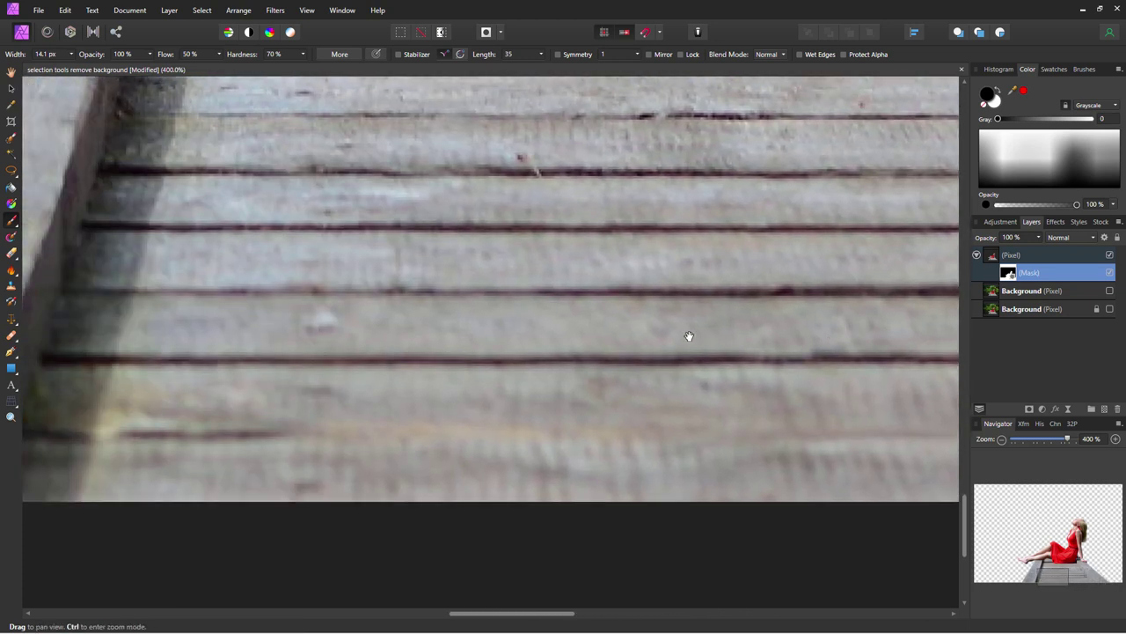
{"action": "scroll", "coordinate": [505, 343], "scroll_direction": "left", "scroll_amount": 5}
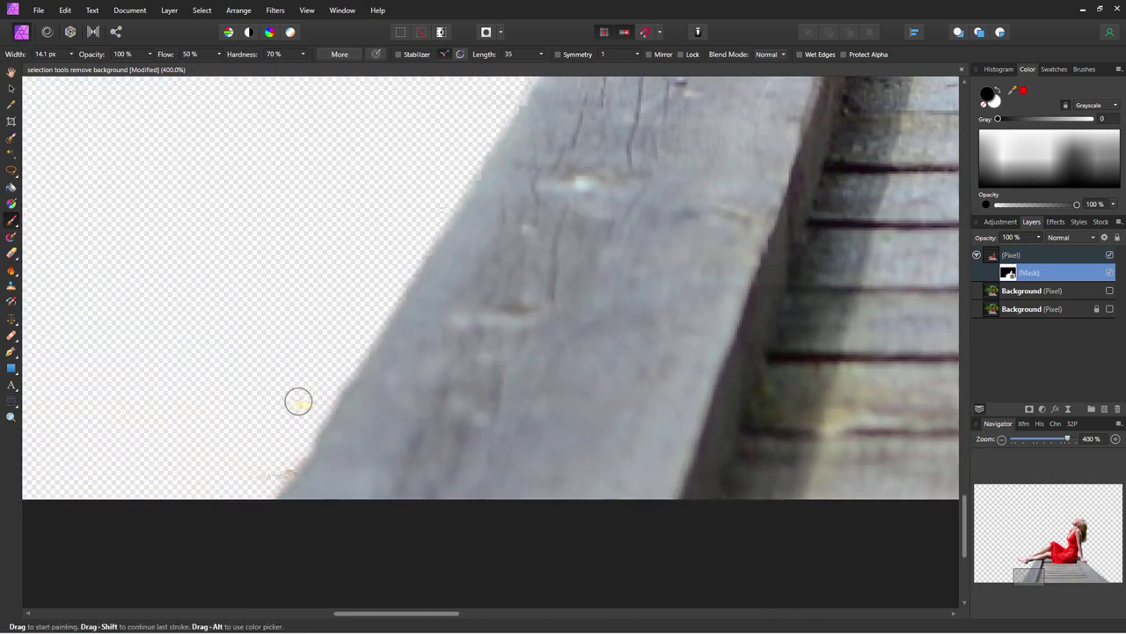
{"action": "mouse_move", "coordinate": [291, 430]}
{"action": "left_mouse_down"}
{"action": "mouse_move", "coordinate": [277, 461]}
{"action": "mouse_move", "coordinate": [294, 448]}
{"action": "mouse_move", "coordinate": [277, 463]}
{"action": "mouse_move", "coordinate": [294, 443]}
{"action": "left_mouse_up"}
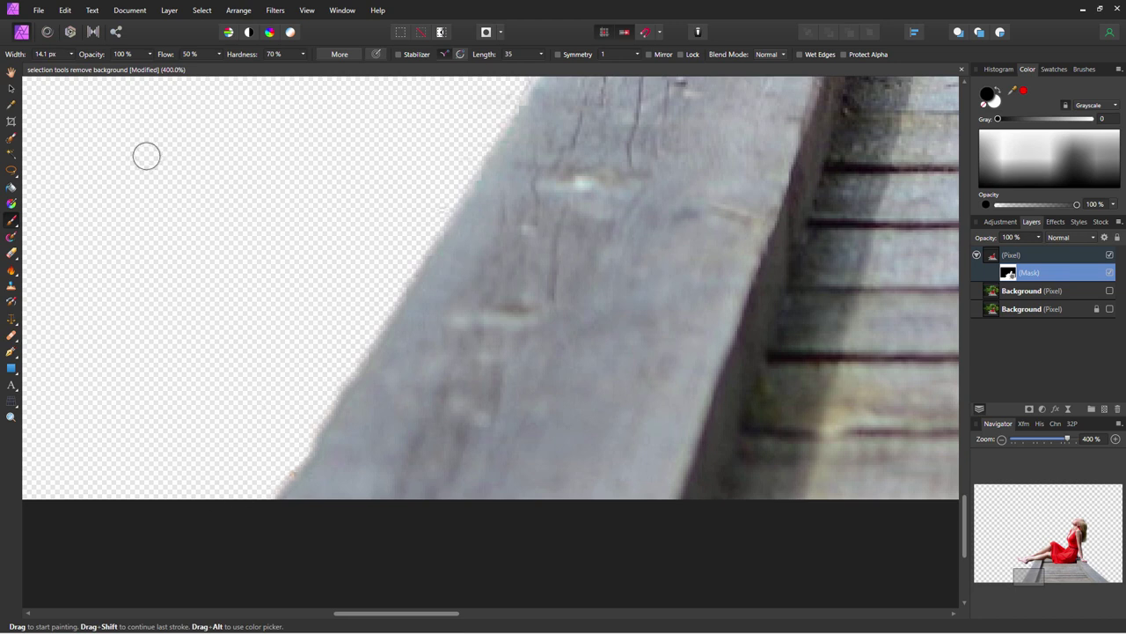
Paint black on the mask over the smudges below the heel and along the underside of the lower leg
{"action": "left_click_drag", "start_coordinate": [356, 191], "coordinate": [208, 426]}
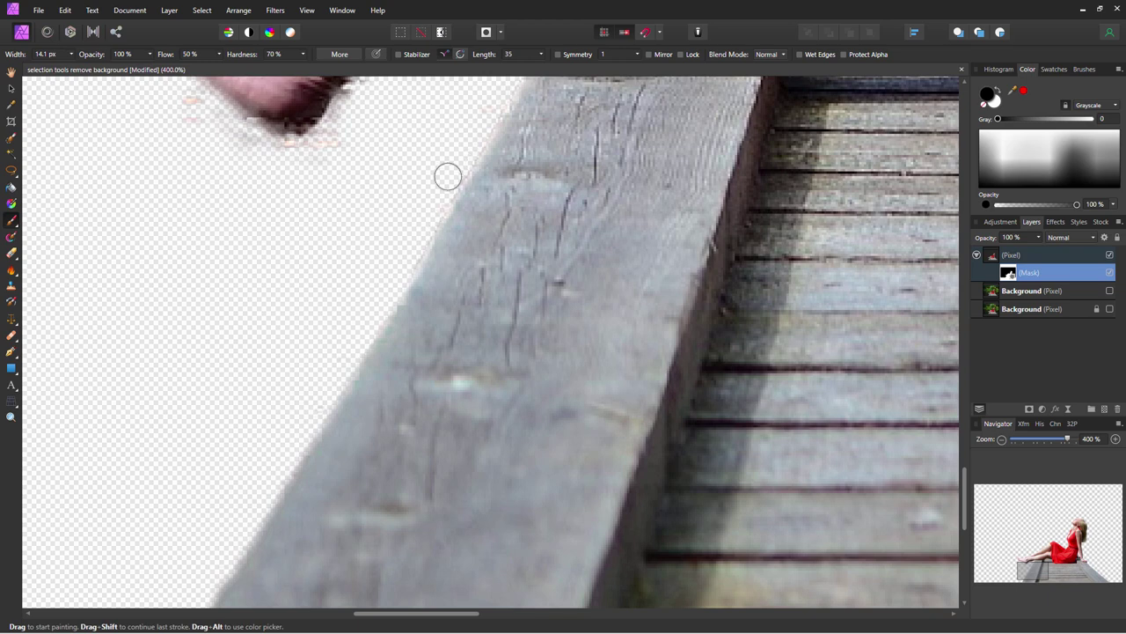
{"action": "mouse_move", "coordinate": [390, 252]}
{"action": "left_mouse_down"}
{"action": "mouse_move", "coordinate": [341, 275]}
{"action": "mouse_move", "coordinate": [320, 319]}
{"action": "left_mouse_up"}
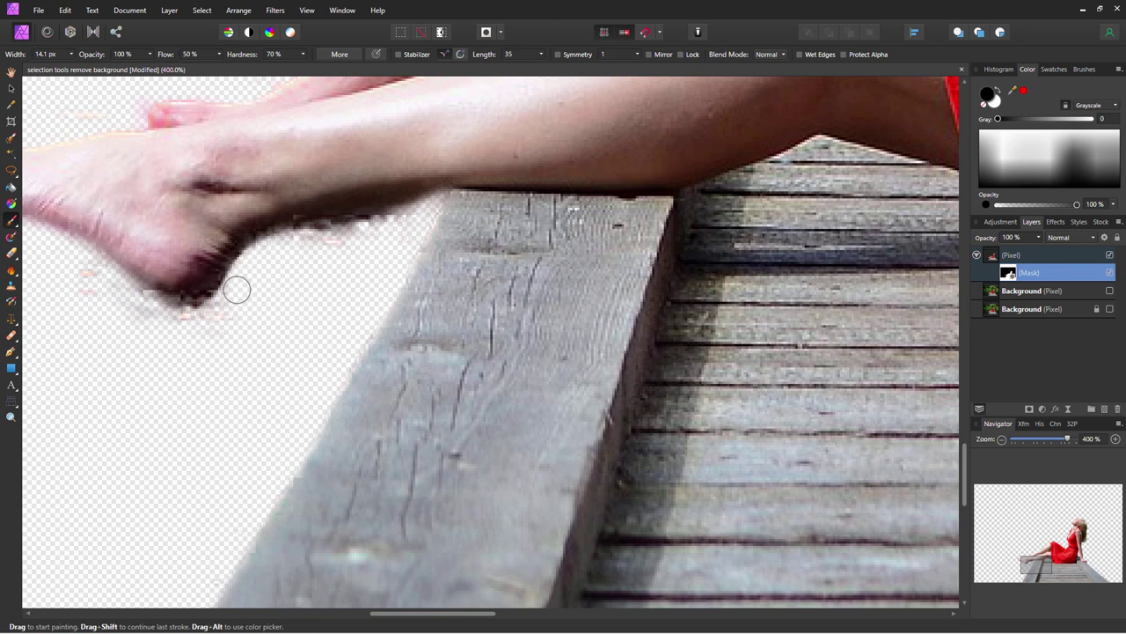
{"action": "mouse_move", "coordinate": [186, 322]}
{"action": "left_mouse_down"}
{"action": "mouse_move", "coordinate": [148, 319]}
{"action": "mouse_move", "coordinate": [218, 313]}
{"action": "mouse_move", "coordinate": [228, 329]}
{"action": "mouse_move", "coordinate": [149, 310]}
{"action": "mouse_move", "coordinate": [88, 260]}
{"action": "mouse_move", "coordinate": [81, 283]}
{"action": "mouse_move", "coordinate": [178, 352]}
{"action": "mouse_move", "coordinate": [196, 342]}
{"action": "mouse_move", "coordinate": [141, 303]}
{"action": "mouse_move", "coordinate": [196, 309]}
{"action": "mouse_move", "coordinate": [232, 289]}
{"action": "mouse_move", "coordinate": [193, 319]}
{"action": "left_mouse_up"}
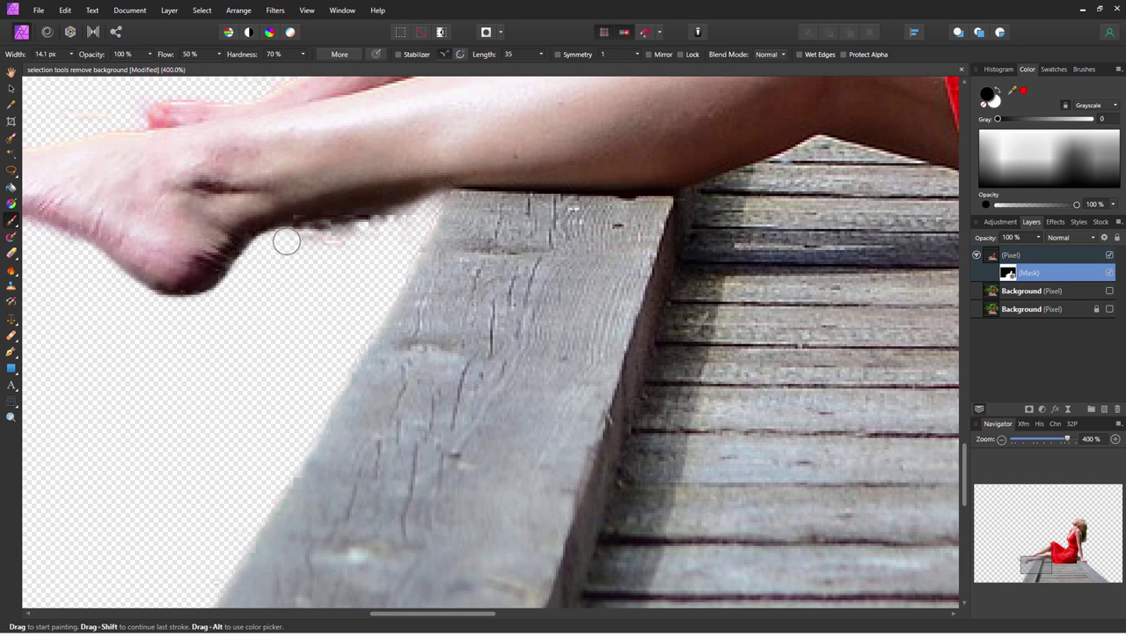
{"action": "mouse_move", "coordinate": [285, 244]}
{"action": "left_mouse_down"}
{"action": "mouse_move", "coordinate": [399, 223]}
{"action": "mouse_move", "coordinate": [373, 230]}
{"action": "left_mouse_up"}
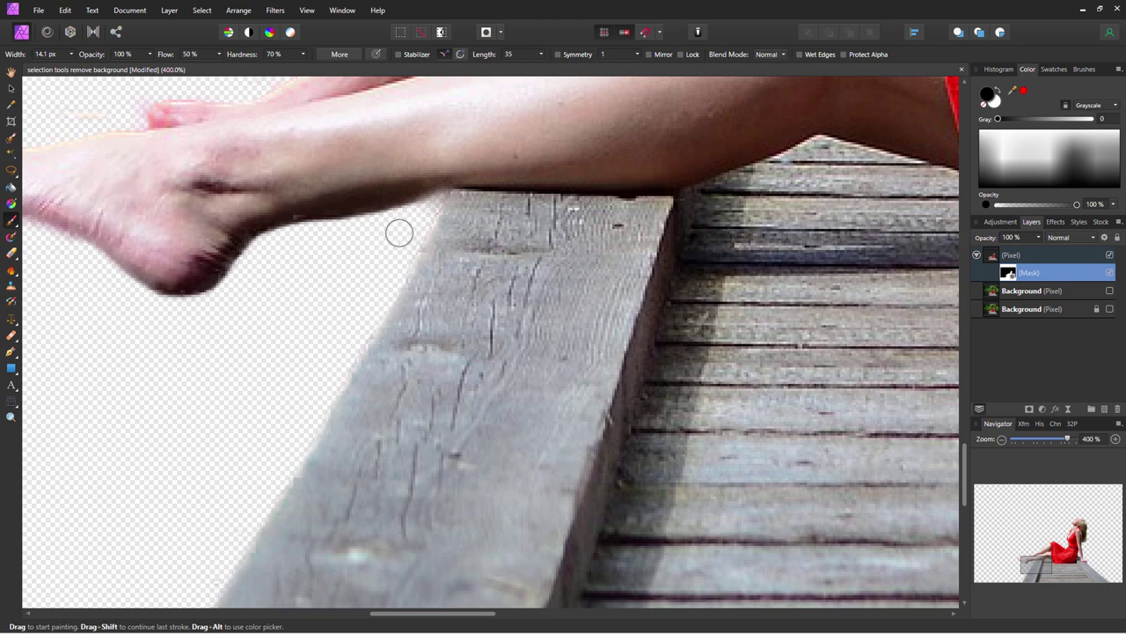
Reduce the brush to 5.3 px and restore the underside of the calf near the pier with white on the mask
{"action": "key", "text": "bracketleft"}
{"action": "key", "text": "bracketleft"}
{"action": "key", "text": "bracketleft"}
{"action": "left_click", "coordinate": [999, 92]}
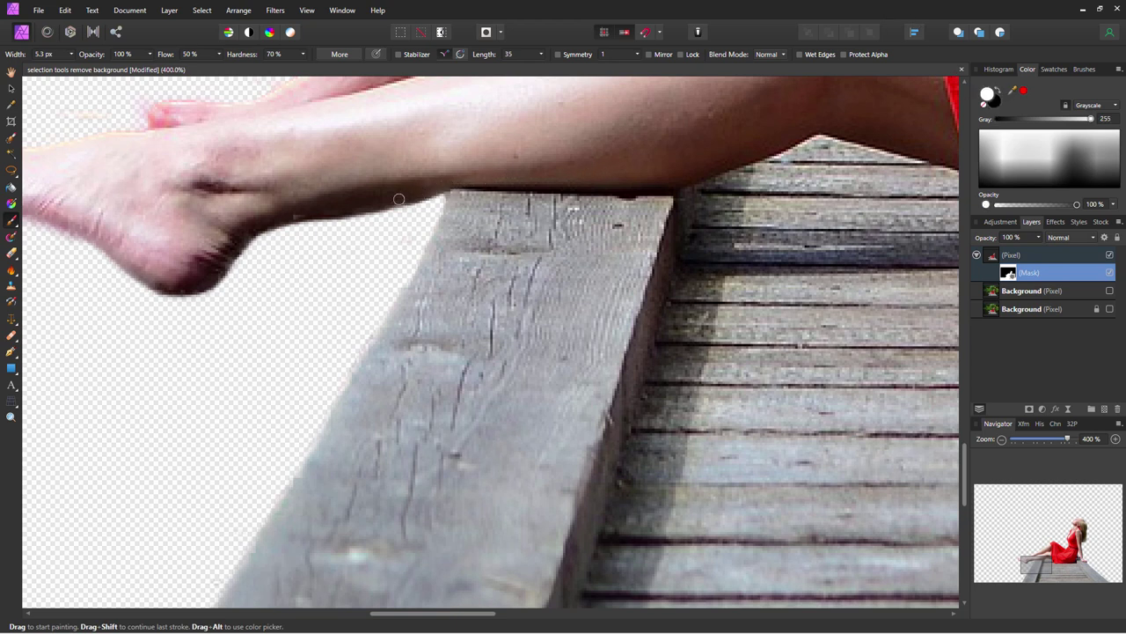
Enlarge the brush to 8.1 px and paint white on the mask along the sole of the foot to restore its edge
{"action": "key", "text": "space"}
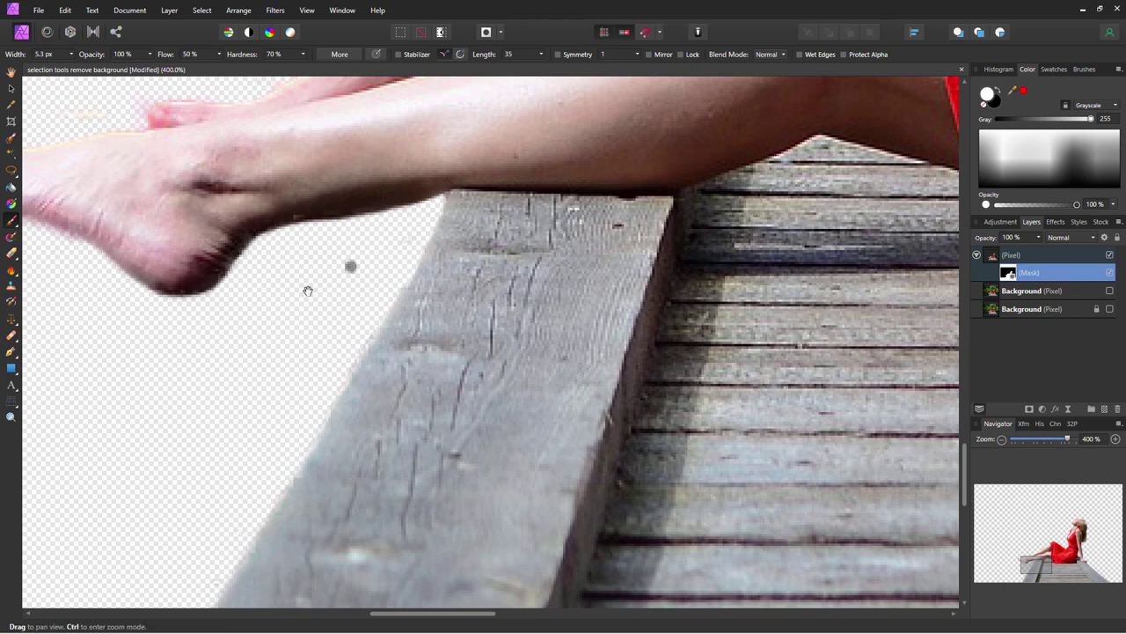
{"action": "left_click_drag", "start_coordinate": [307, 289], "coordinate": [512, 310]}
{"action": "left_click_drag", "start_coordinate": [387, 339], "coordinate": [528, 369]}
{"action": "left_click_drag", "start_coordinate": [352, 362], "coordinate": [475, 375]}
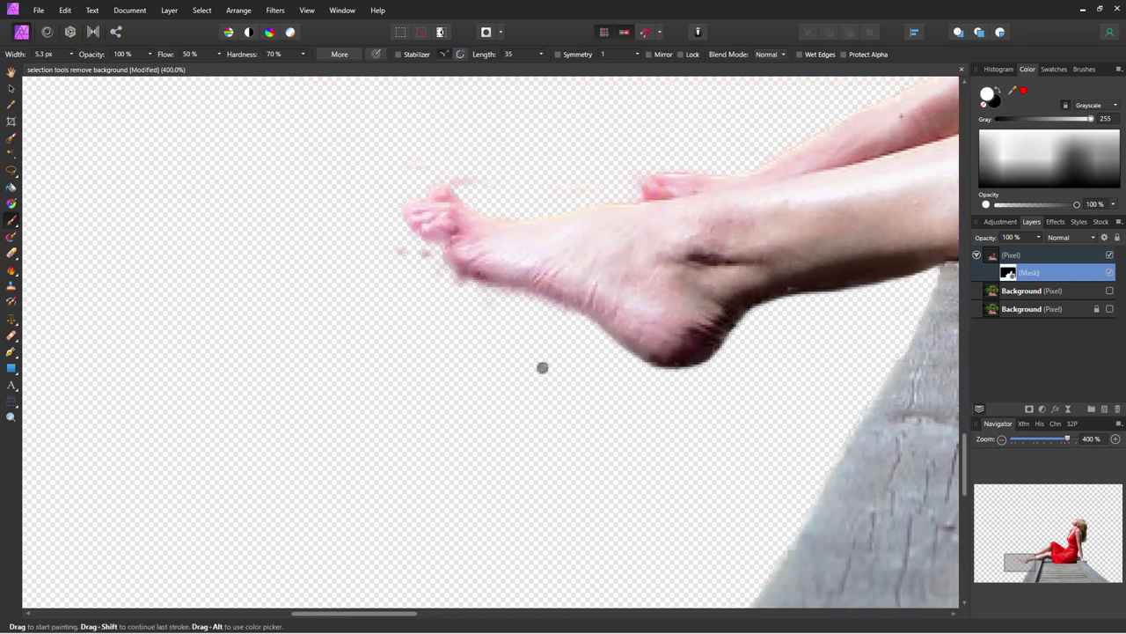
{"action": "key", "text": "x"}
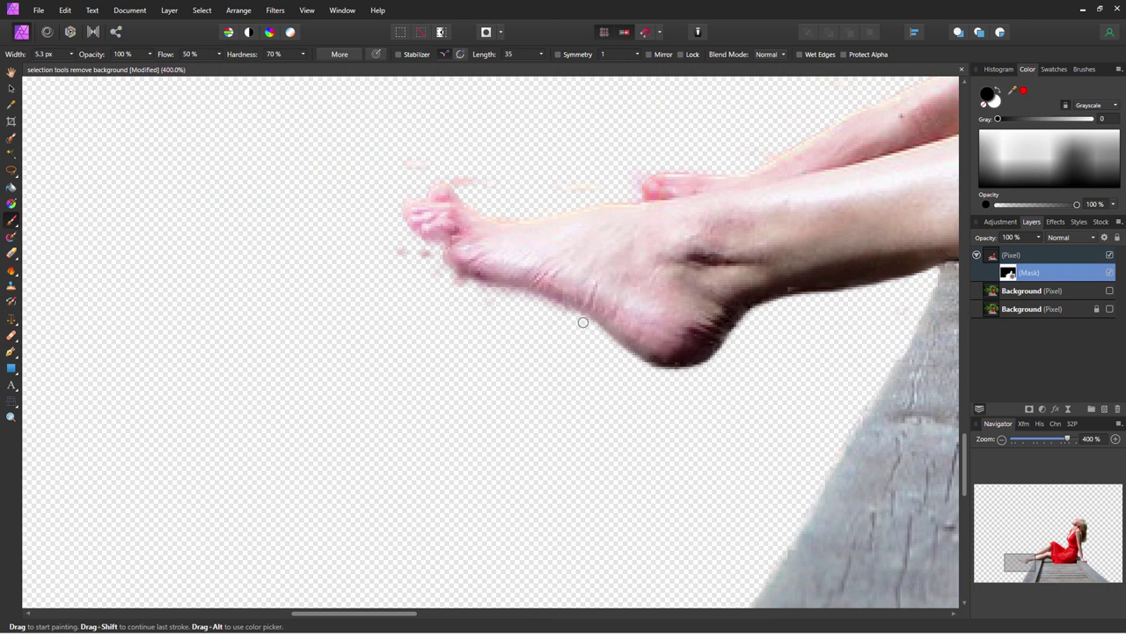
{"action": "key", "text": "bracketright"}
{"action": "key", "text": "bracketright"}
{"action": "left_click", "coordinate": [1000, 91]}
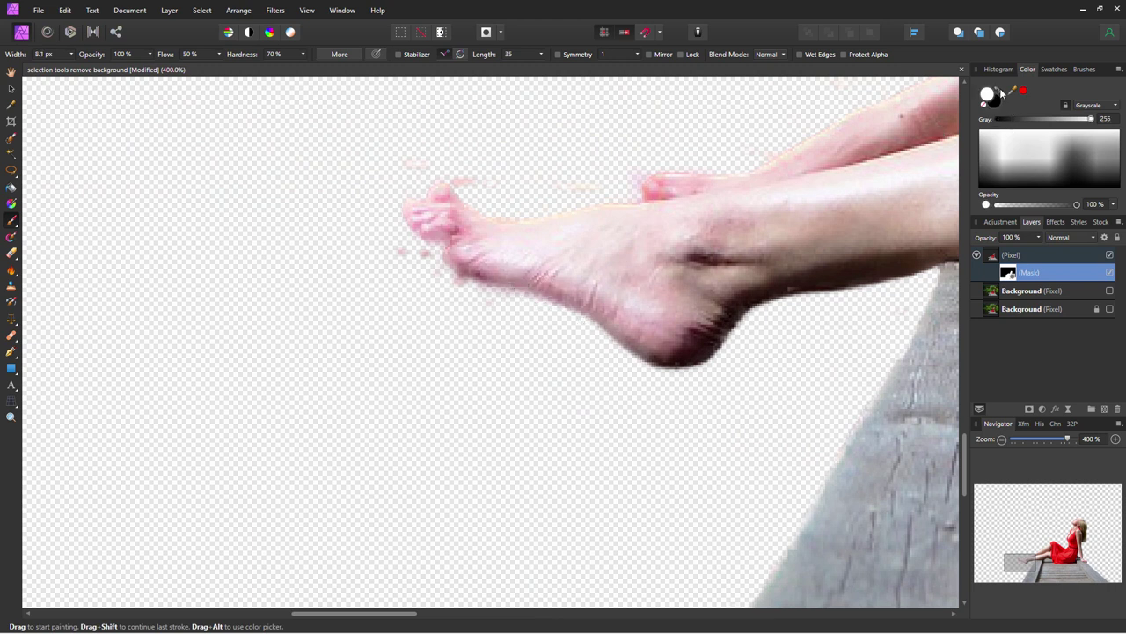
{"action": "mouse_move", "coordinate": [473, 273]}
{"action": "left_mouse_down"}
{"action": "mouse_move", "coordinate": [461, 268]}
{"action": "mouse_move", "coordinate": [589, 312]}
{"action": "left_mouse_up"}
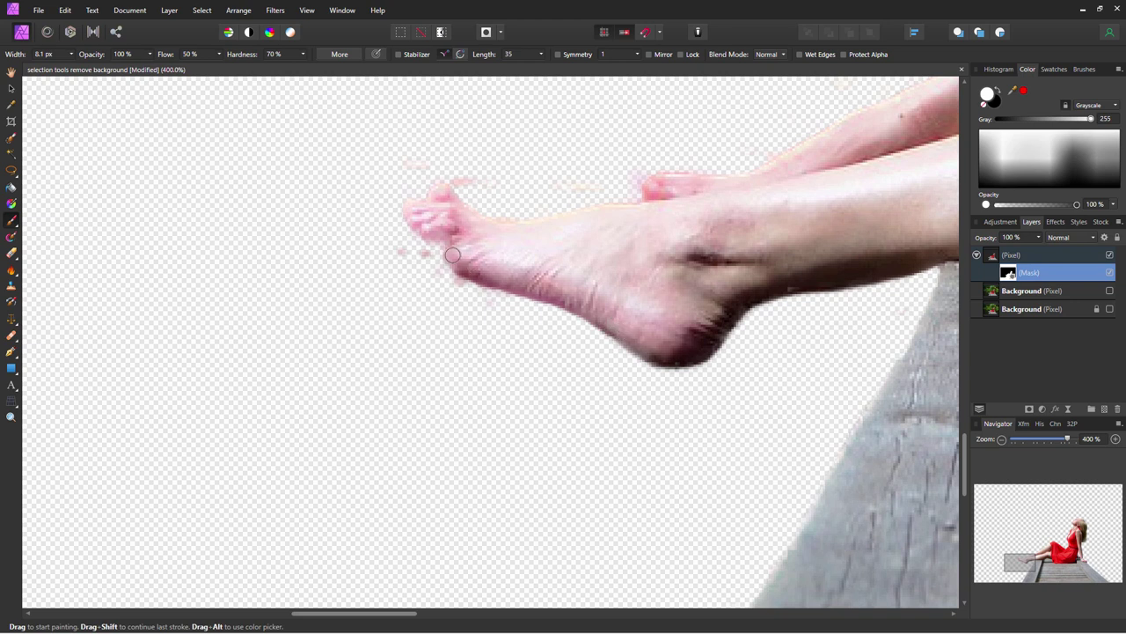
Restore the toes and ball of the foot with white on the mask, and paint black over the residue around them and the sole
{"action": "left_click_drag", "start_coordinate": [452, 264], "coordinate": [471, 274]}
{"action": "left_click_drag", "start_coordinate": [522, 291], "coordinate": [590, 321]}
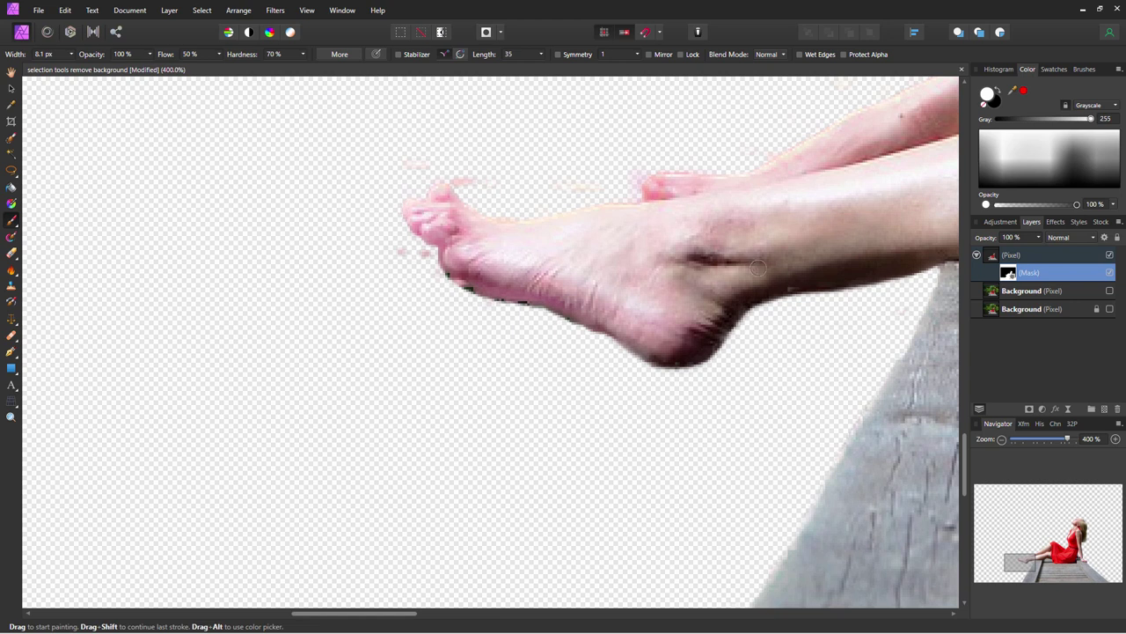
{"action": "left_click", "coordinate": [999, 92]}
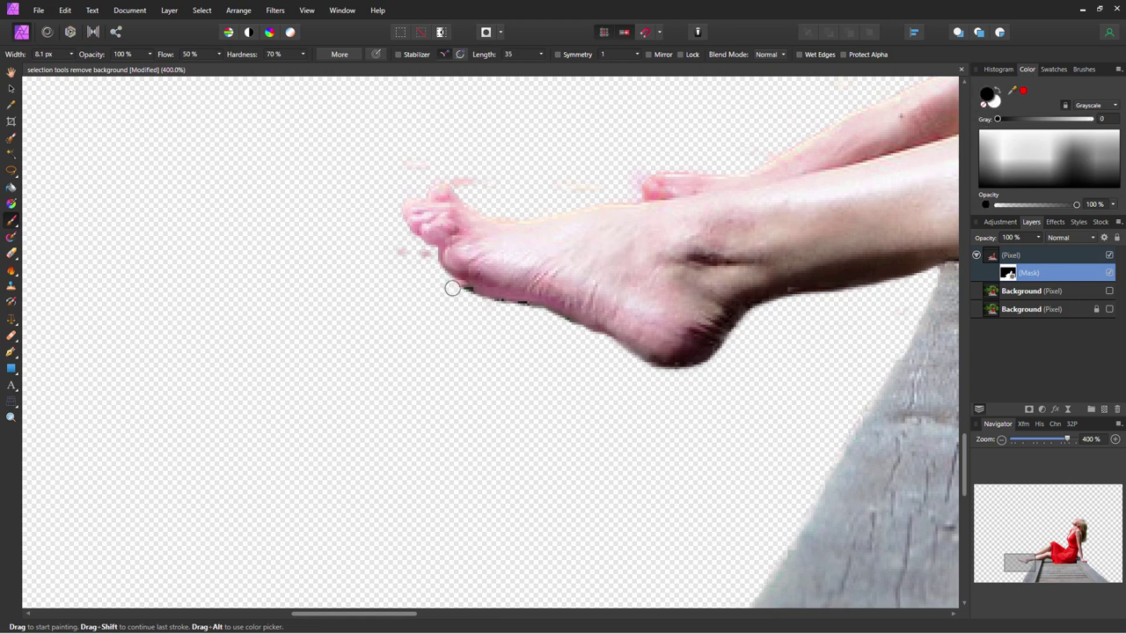
{"action": "mouse_move", "coordinate": [459, 292]}
{"action": "left_mouse_down"}
{"action": "mouse_move", "coordinate": [601, 343]}
{"action": "mouse_move", "coordinate": [530, 309]}
{"action": "mouse_move", "coordinate": [438, 312]}
{"action": "mouse_move", "coordinate": [428, 261]}
{"action": "mouse_move", "coordinate": [393, 242]}
{"action": "mouse_move", "coordinate": [395, 191]}
{"action": "mouse_move", "coordinate": [420, 163]}
{"action": "mouse_move", "coordinate": [536, 208]}
{"action": "mouse_move", "coordinate": [578, 185]}
{"action": "mouse_move", "coordinate": [340, 373]}
{"action": "left_mouse_up"}
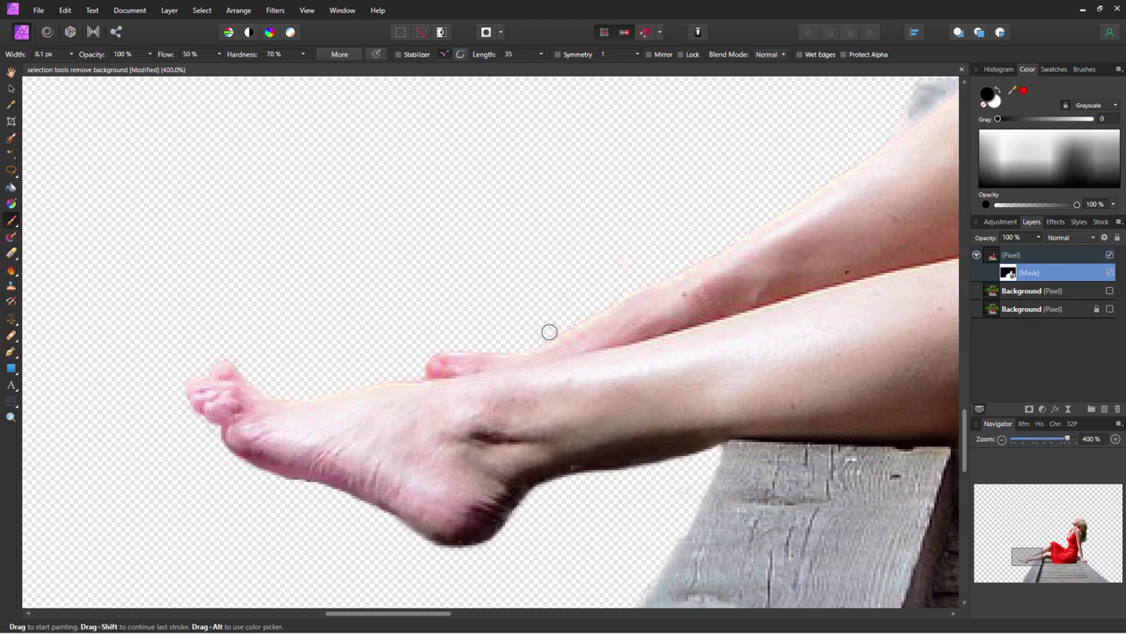
Paint black on the mask over the grey residue above the shin of the rear leg
{"action": "key", "text": "space"}
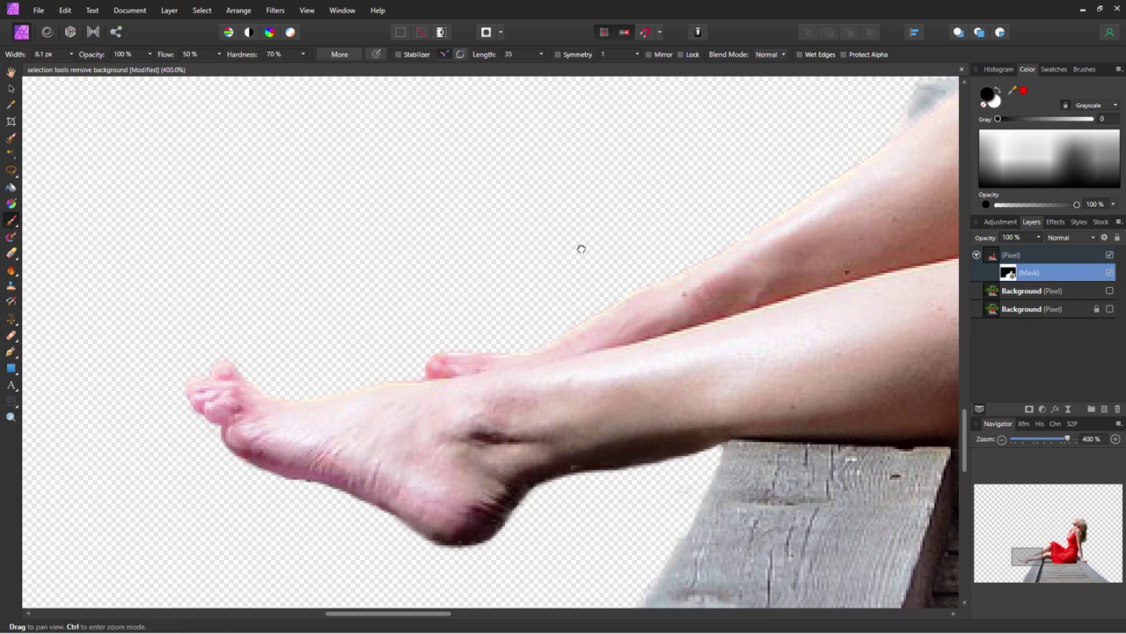
{"action": "left_click_drag", "start_coordinate": [581, 249], "coordinate": [290, 367]}
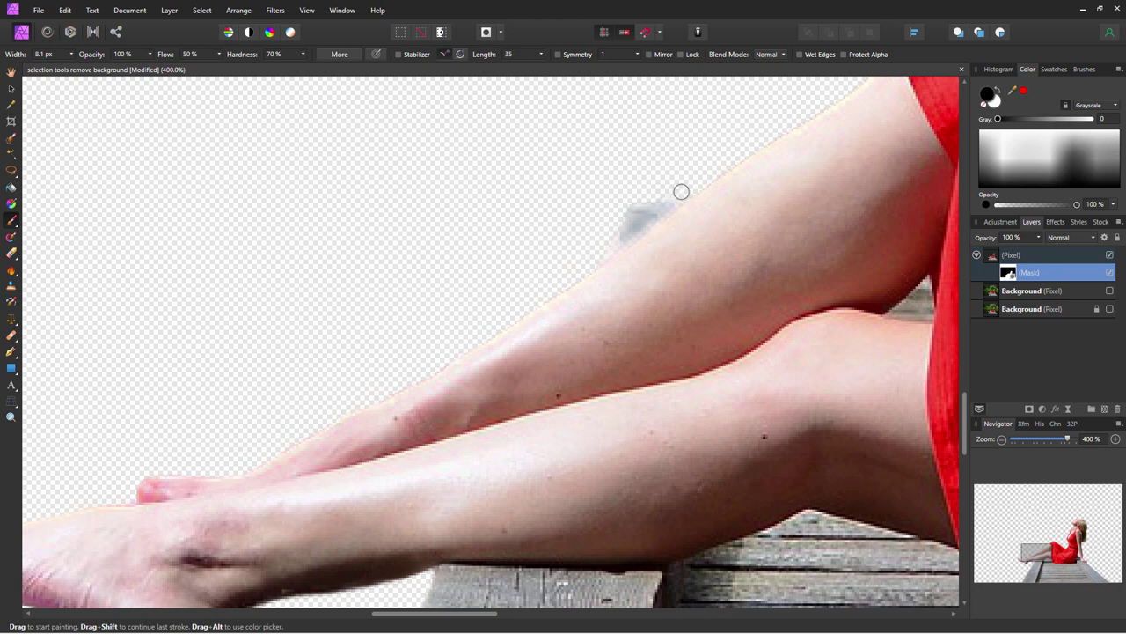
{"action": "mouse_move", "coordinate": [673, 199]}
{"action": "left_mouse_down"}
{"action": "mouse_move", "coordinate": [592, 262]}
{"action": "mouse_move", "coordinate": [654, 191]}
{"action": "left_mouse_up"}
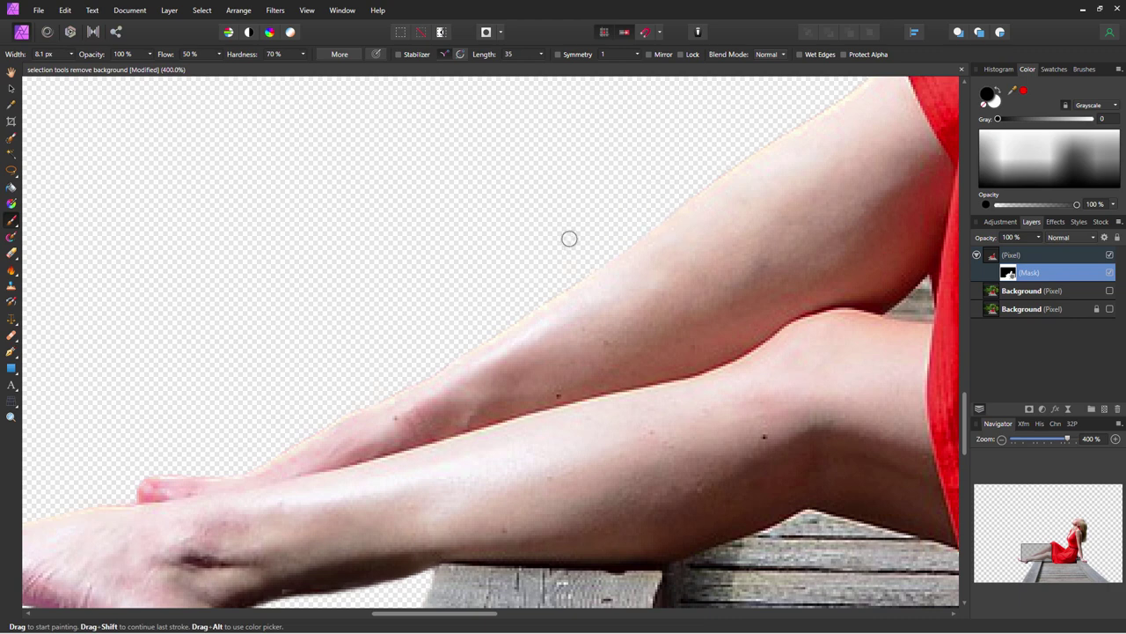
Paint black on the mask over the red smudges along the dress from above the knee down to the waist
{"action": "mouse_move", "coordinate": [569, 238]}
{"action": "left_mouse_down"}
{"action": "mouse_move", "coordinate": [448, 278]}
{"action": "mouse_move", "coordinate": [340, 334]}
{"action": "left_mouse_up"}
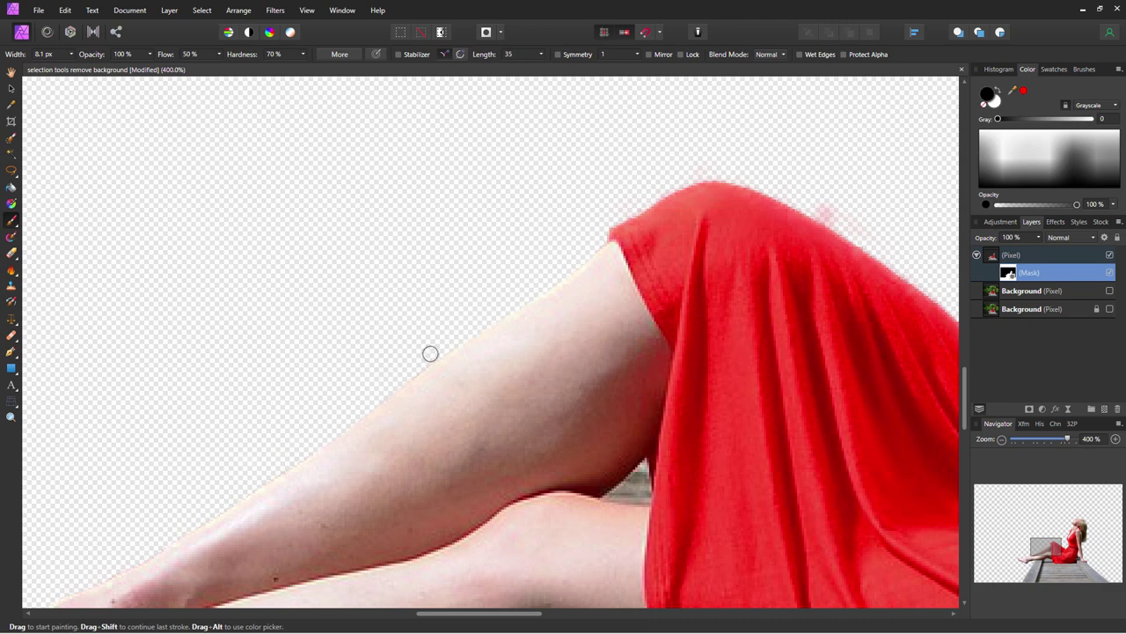
{"action": "left_click_drag", "start_coordinate": [399, 172], "coordinate": [234, 242]}
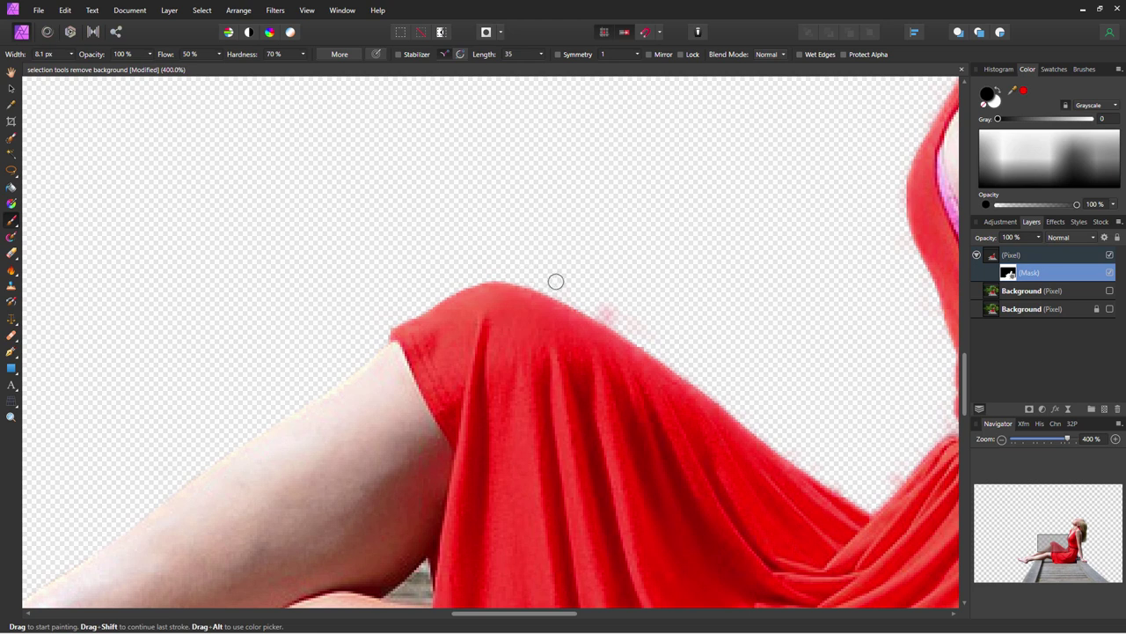
{"action": "mouse_move", "coordinate": [573, 293]}
{"action": "left_mouse_down"}
{"action": "mouse_move", "coordinate": [649, 340]}
{"action": "mouse_move", "coordinate": [639, 327]}
{"action": "left_mouse_up"}
{"action": "scroll", "coordinate": [672, 322], "scroll_direction": "right", "scroll_amount": 6}
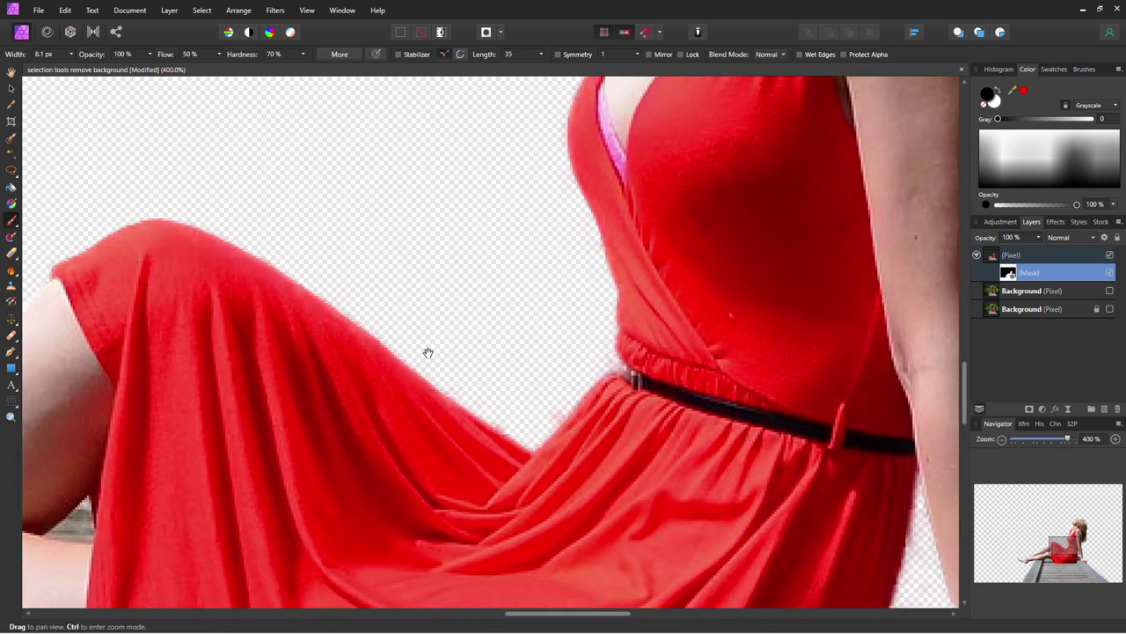
{"action": "mouse_move", "coordinate": [460, 390]}
{"action": "left_mouse_down"}
{"action": "mouse_move", "coordinate": [528, 440]}
{"action": "mouse_move", "coordinate": [594, 366]}
{"action": "left_mouse_up"}
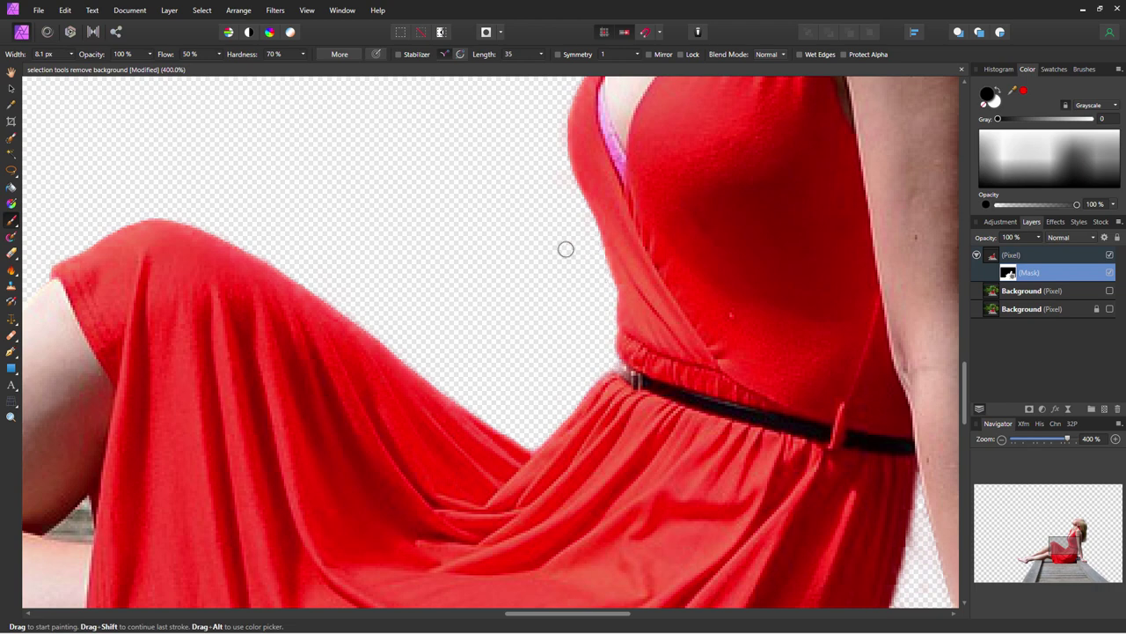
Paint black on the mask along the outer edges of the chest and the front of the neck to remove leftover fringe
{"action": "left_click_drag", "start_coordinate": [566, 249], "coordinate": [528, 343]}
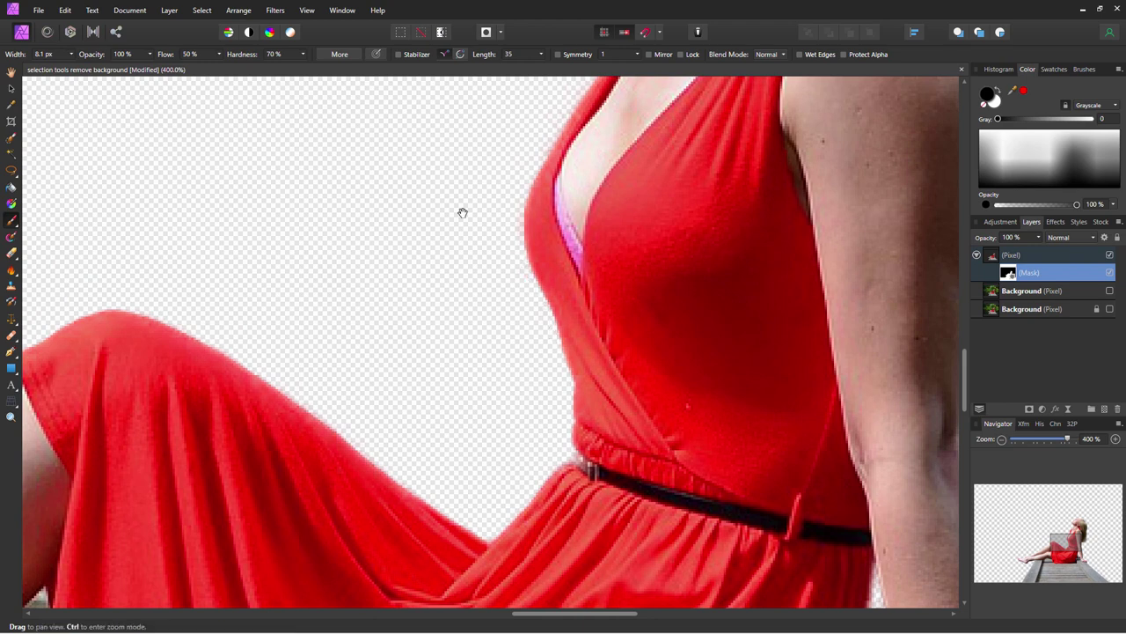
{"action": "left_click_drag", "start_coordinate": [460, 211], "coordinate": [365, 385]}
{"action": "left_click_drag", "start_coordinate": [390, 305], "coordinate": [360, 312]}
{"action": "mouse_move", "coordinate": [431, 61]}
{"action": "left_mouse_down"}
{"action": "mouse_move", "coordinate": [360, 231]}
{"action": "mouse_move", "coordinate": [337, 349]}
{"action": "mouse_move", "coordinate": [284, 387]}
{"action": "left_mouse_up"}
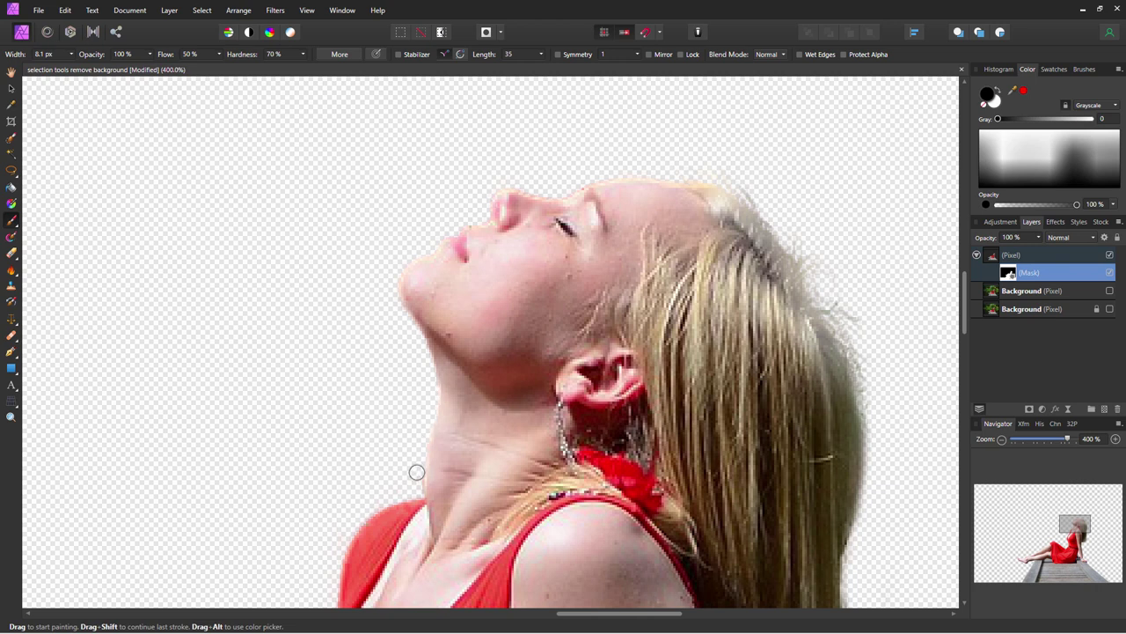
{"action": "left_click_drag", "start_coordinate": [413, 479], "coordinate": [359, 384]}
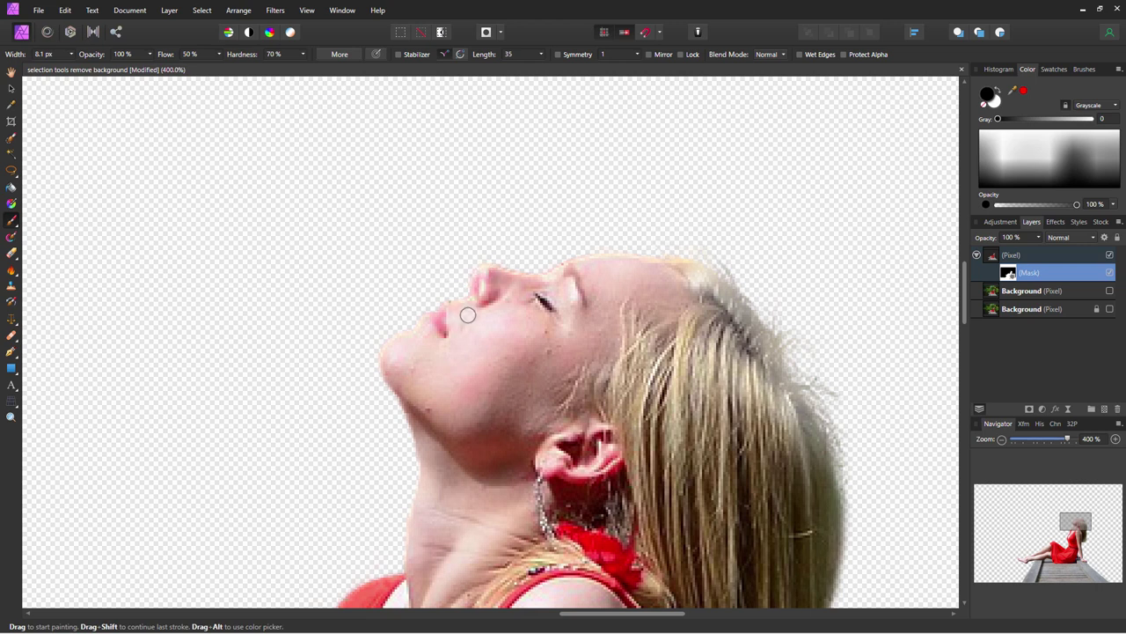
Restore the edge between the lips and nose with white on the mask, and touch up the stray specks there with black
{"action": "left_click", "coordinate": [998, 90]}
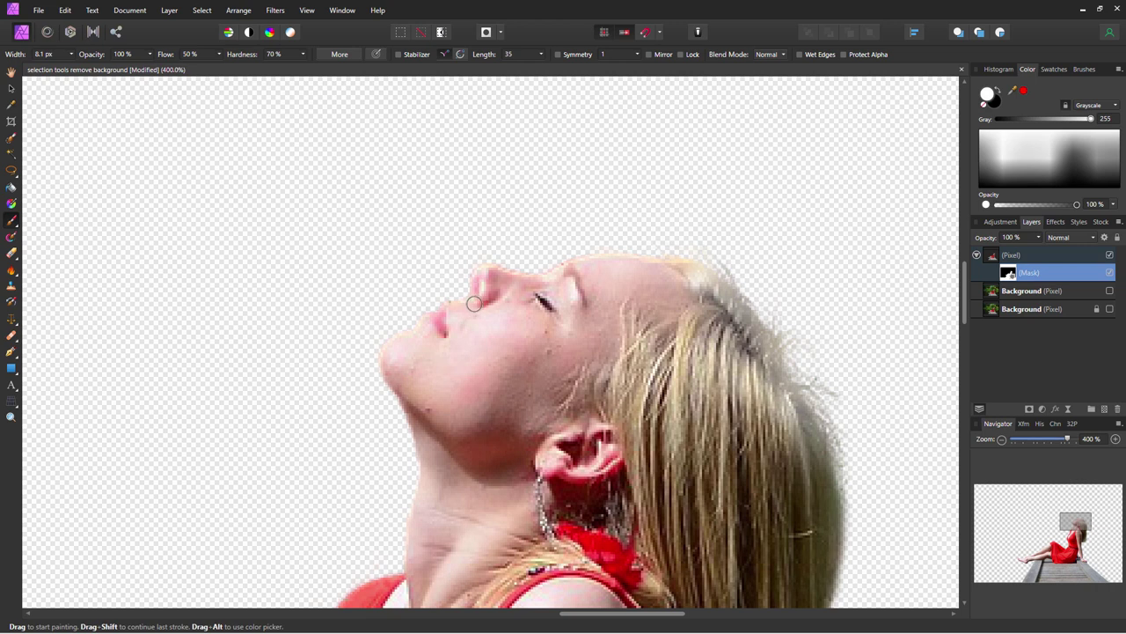
{"action": "left_click", "coordinate": [782, 193]}
{"action": "key", "text": "ctrl+z"}
{"action": "left_click", "coordinate": [997, 91]}
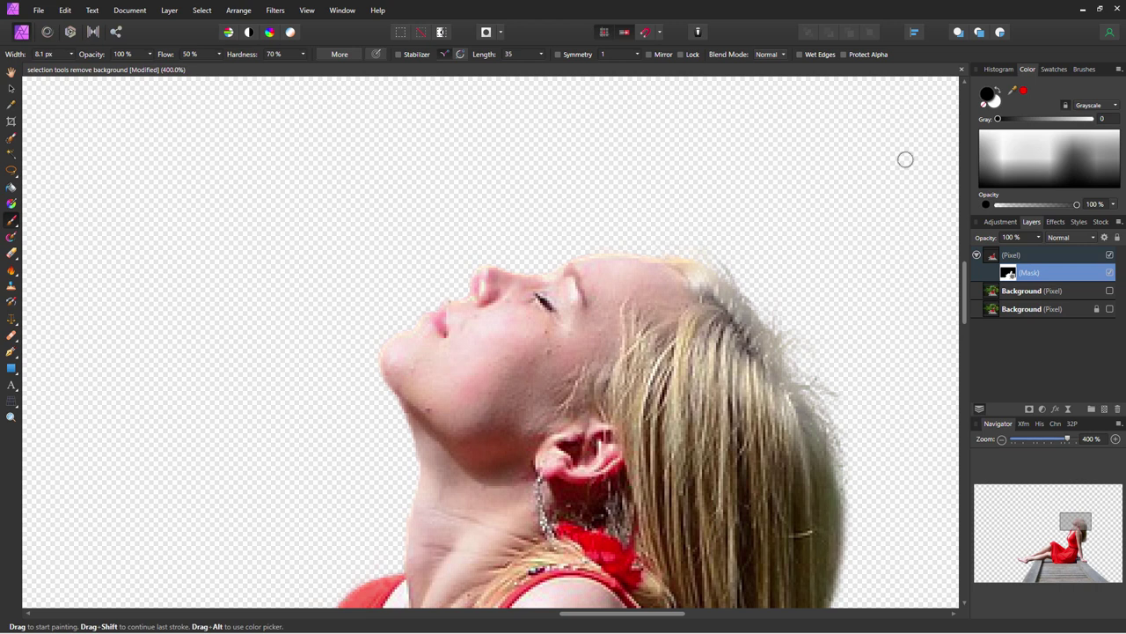
{"action": "left_click", "coordinate": [1001, 91]}
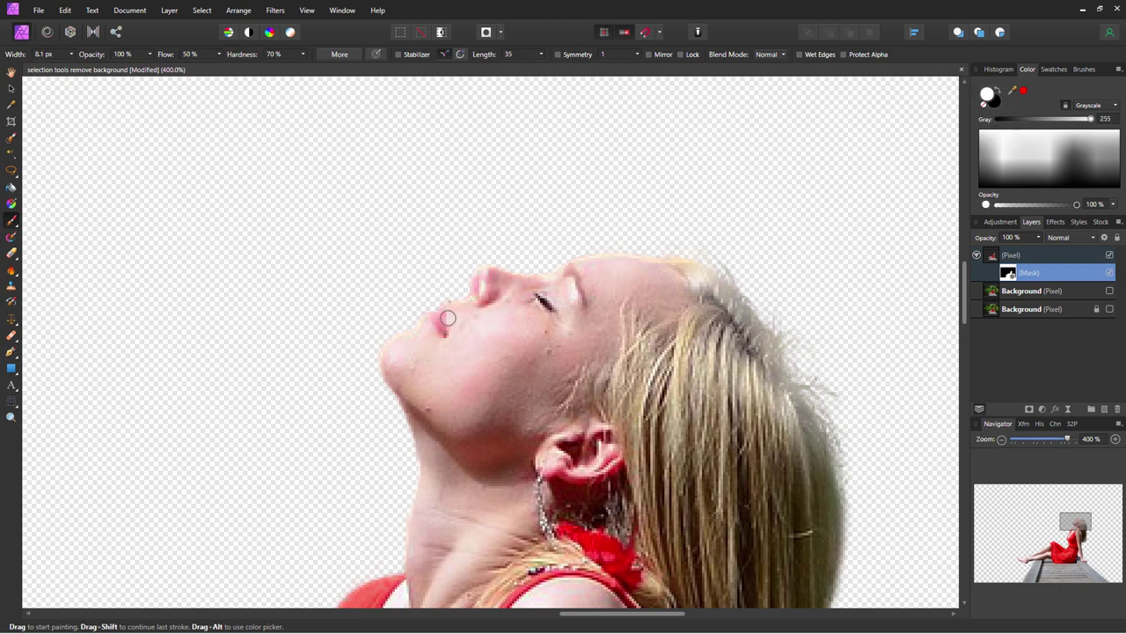
{"action": "left_click", "coordinate": [998, 93]}
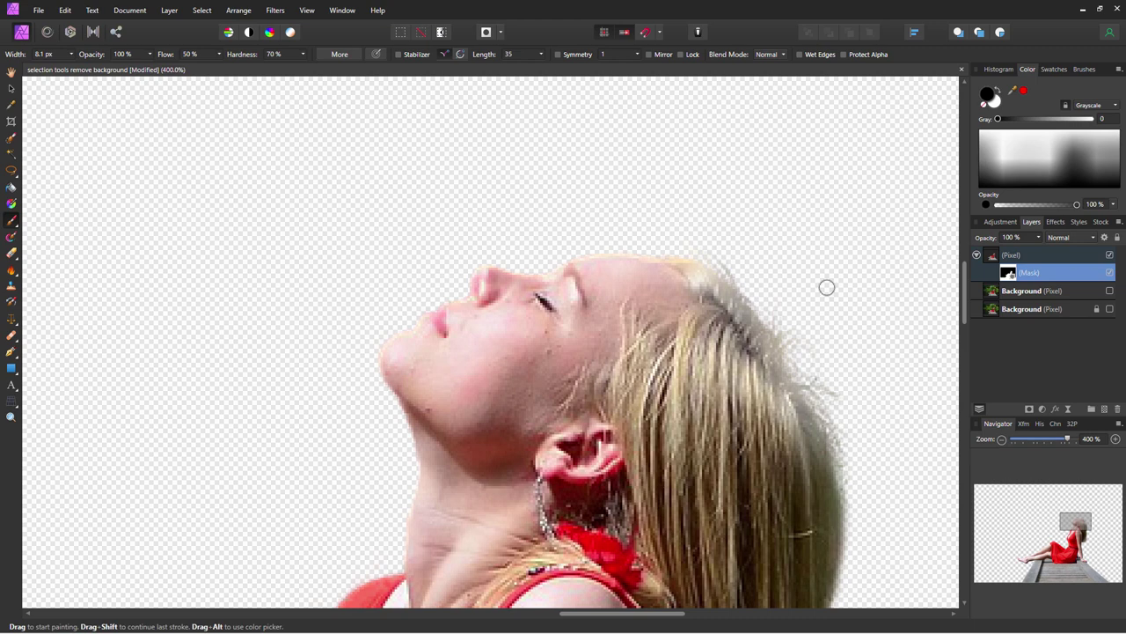
Switch to the Move tool and save the document with the cleaned-up mask
{"action": "key", "text": "ctrl+0"}
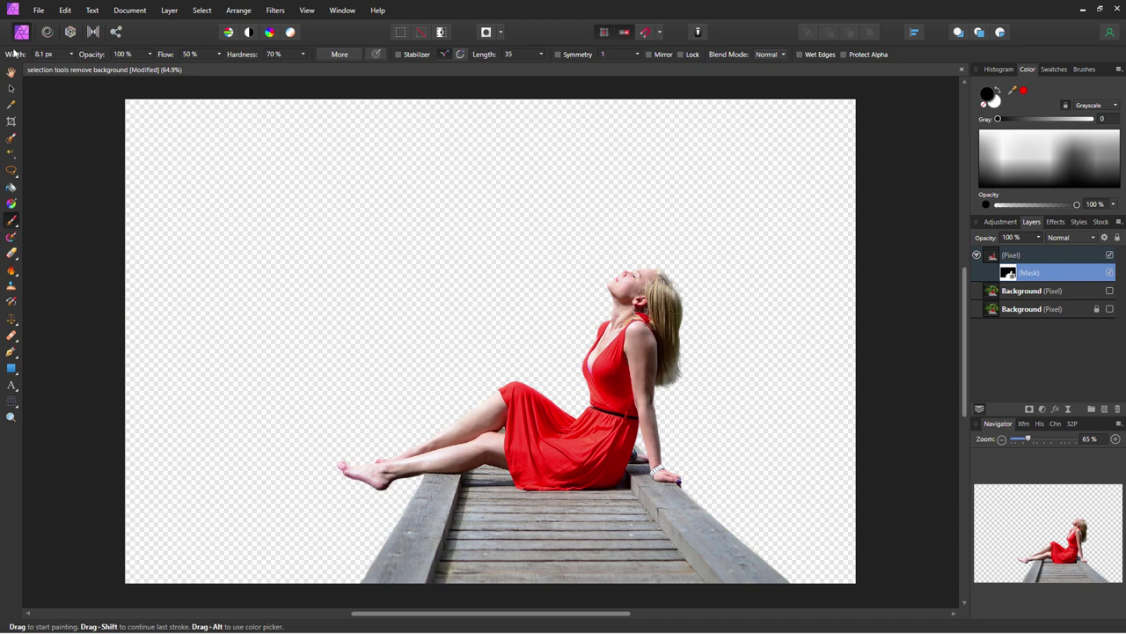
{"action": "left_click", "coordinate": [11, 88]}
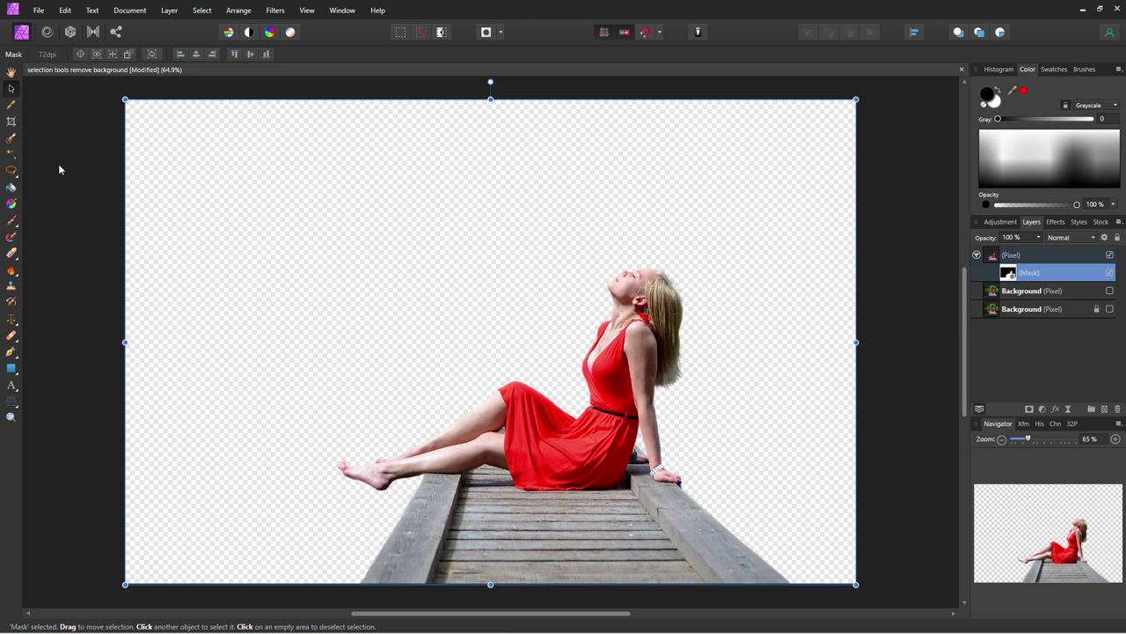
{"action": "left_click", "coordinate": [39, 11]}
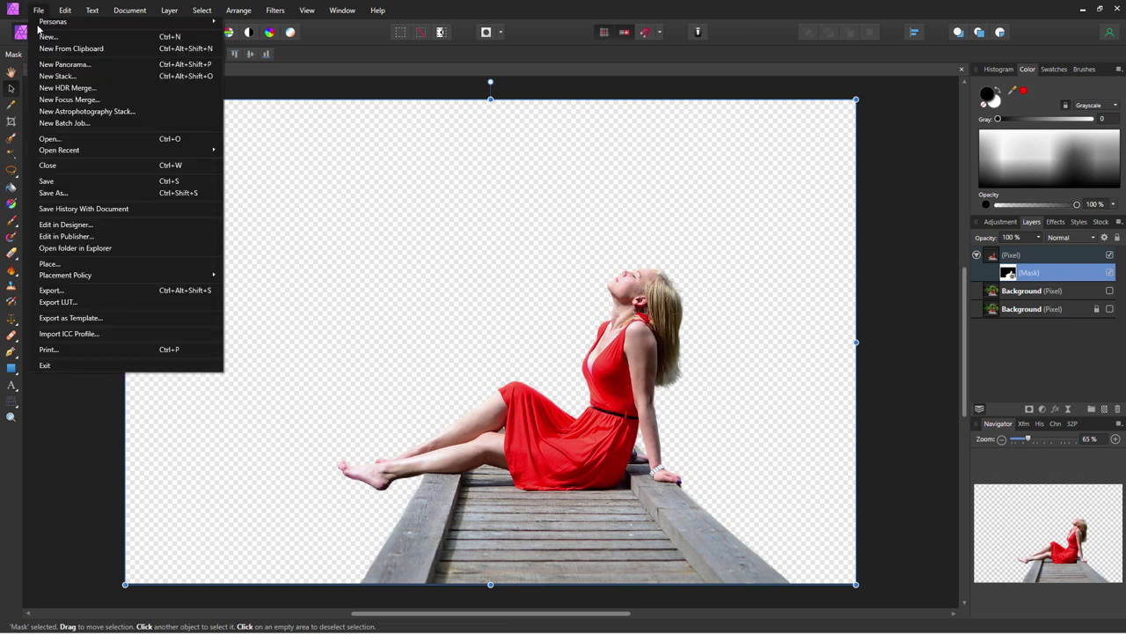
{"action": "left_click", "coordinate": [67, 180]}
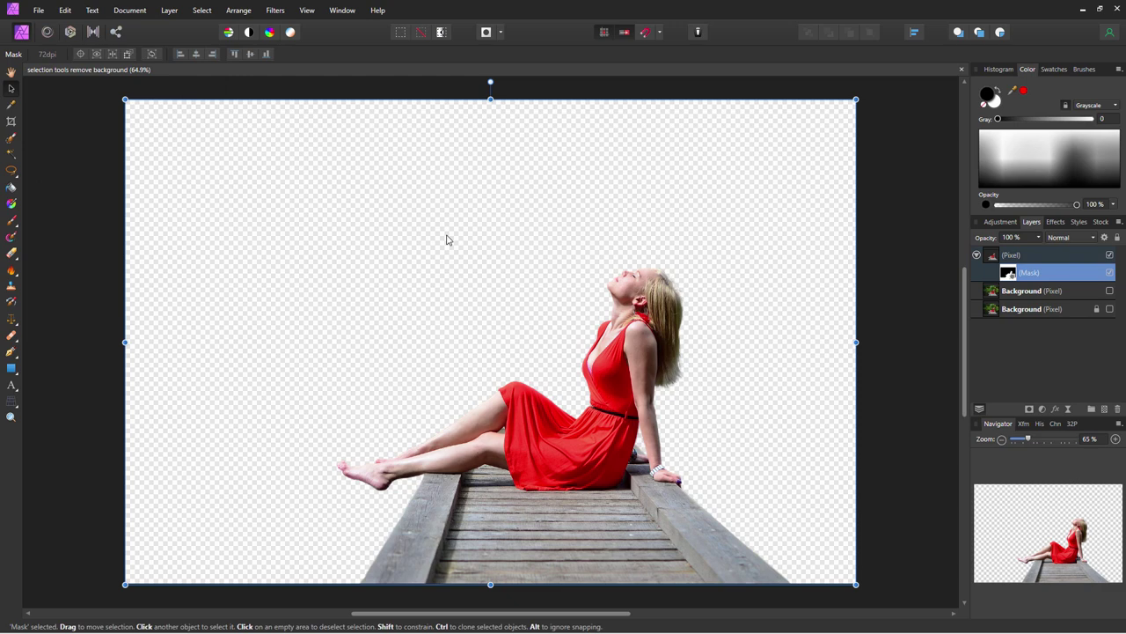
Open the recently used photo beach-666122_1920.jpg
{"action": "left_click", "coordinate": [39, 10]}
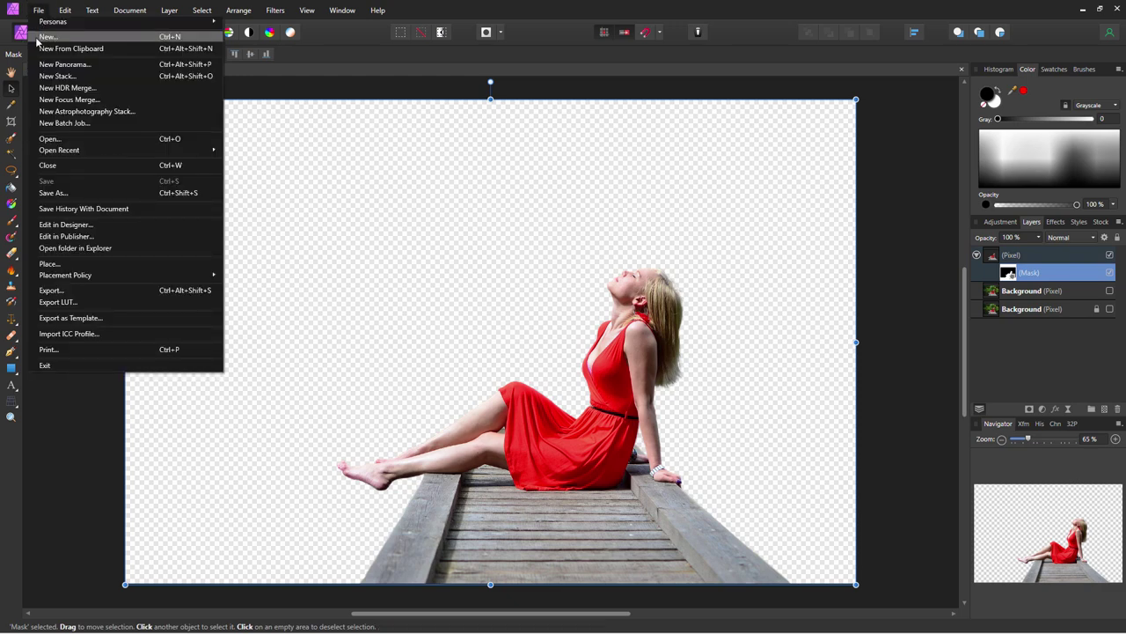
{"action": "mouse_move", "coordinate": [95, 151]}
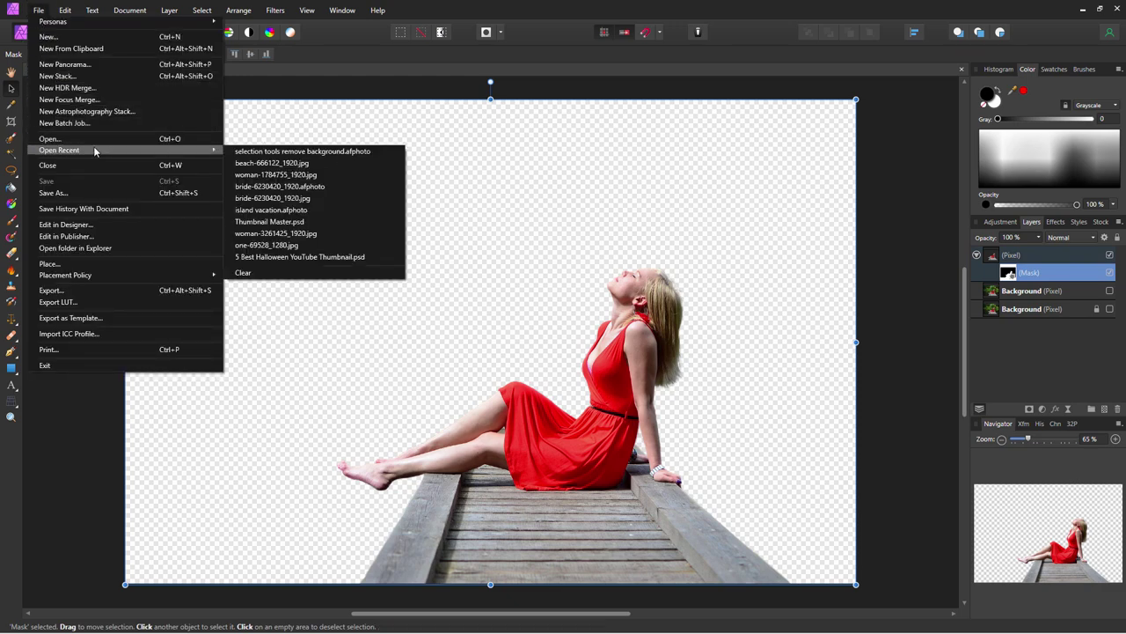
{"action": "left_click", "coordinate": [280, 163]}
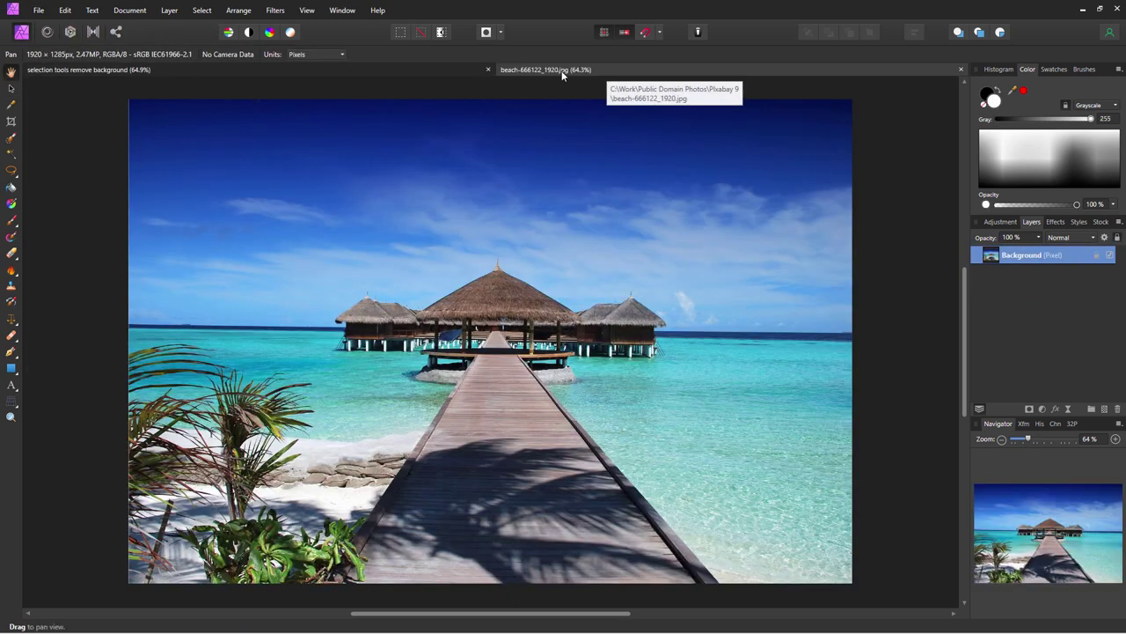
Copy the beach photo's Background layer into the cutout document and close the beach photo
{"action": "left_click_drag", "start_coordinate": [621, 75], "coordinate": [425, 336]}
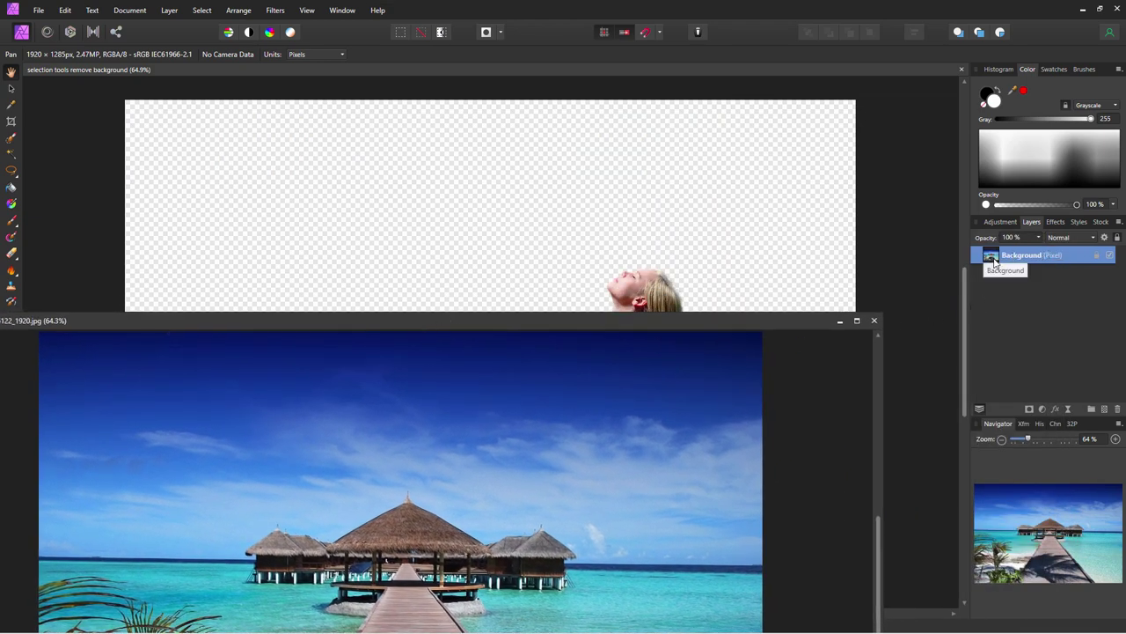
{"action": "left_click_drag", "start_coordinate": [715, 219], "coordinate": [638, 211]}
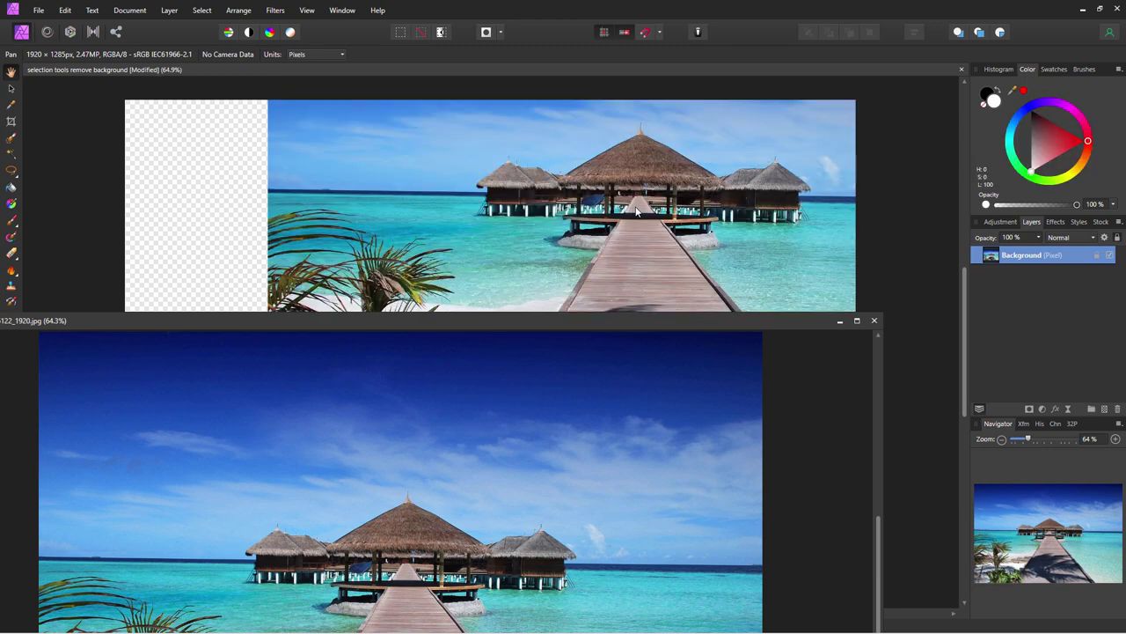
{"action": "left_click", "coordinate": [874, 320]}
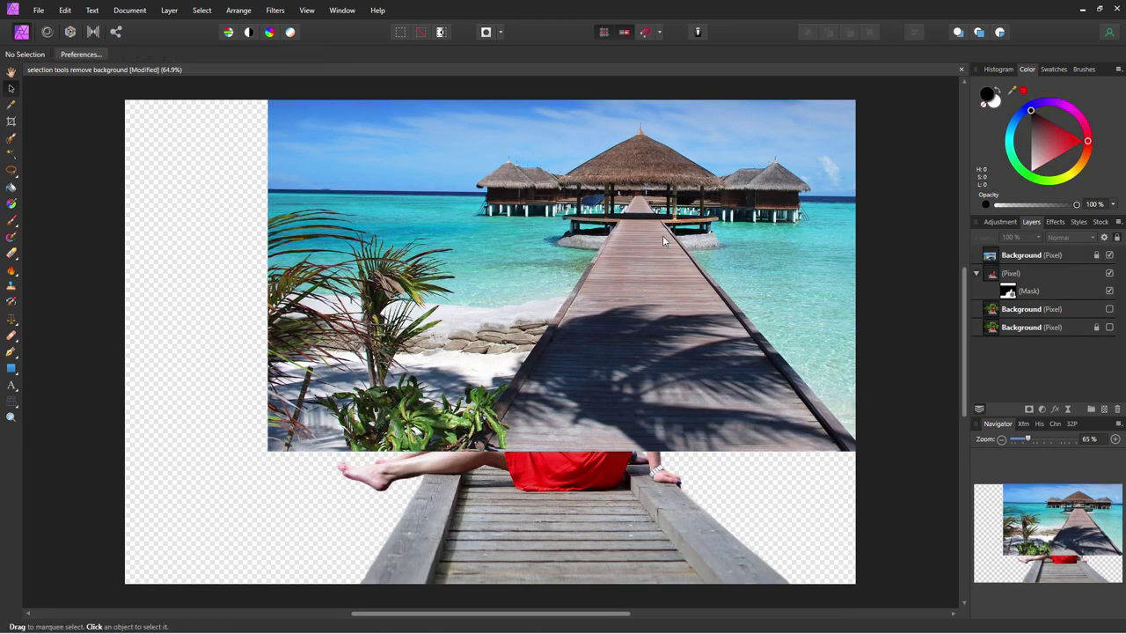
Move the beach layer directly below the masked woman layer and unlock it
{"action": "left_click", "coordinate": [1012, 256]}
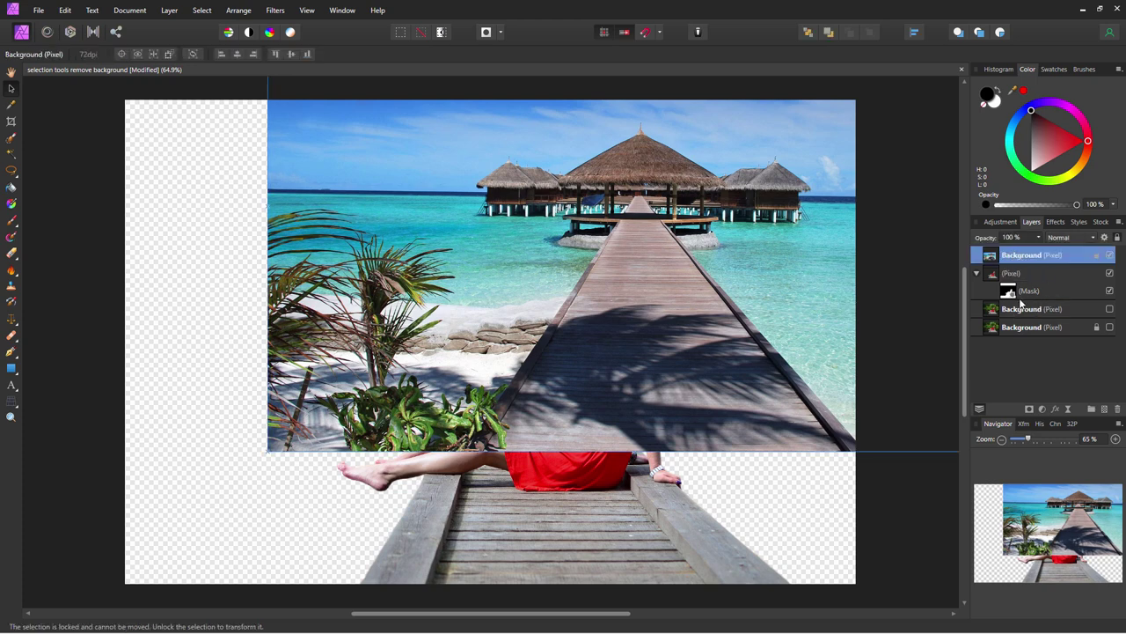
{"action": "left_click_drag", "start_coordinate": [1023, 262], "coordinate": [1003, 322]}
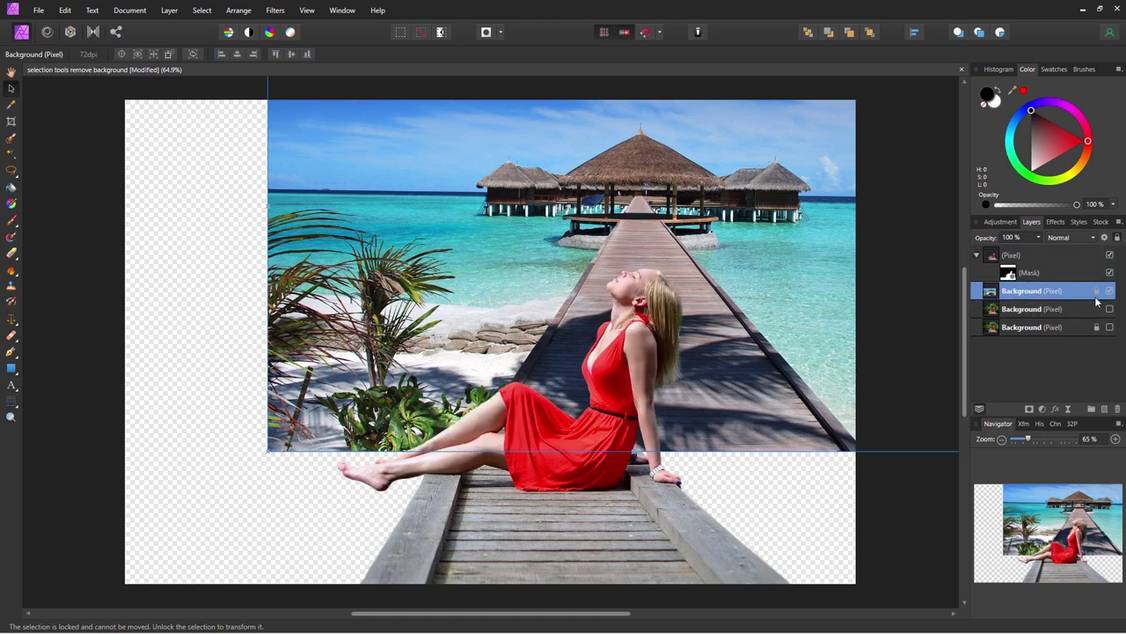
{"action": "left_click", "coordinate": [1091, 310]}
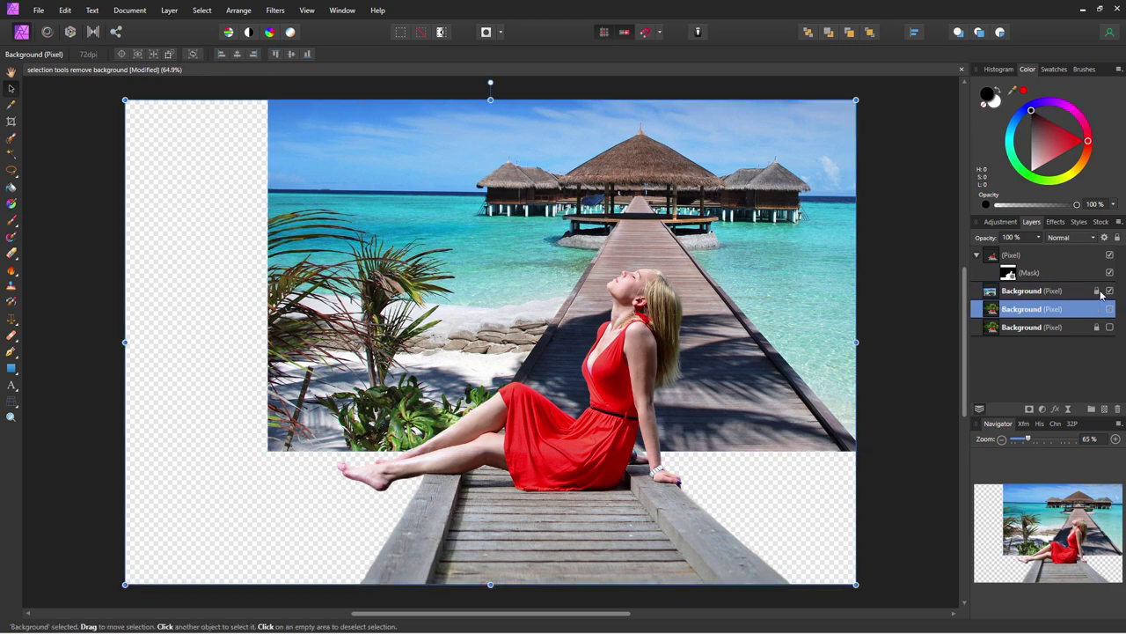
{"action": "left_click", "coordinate": [1089, 296]}
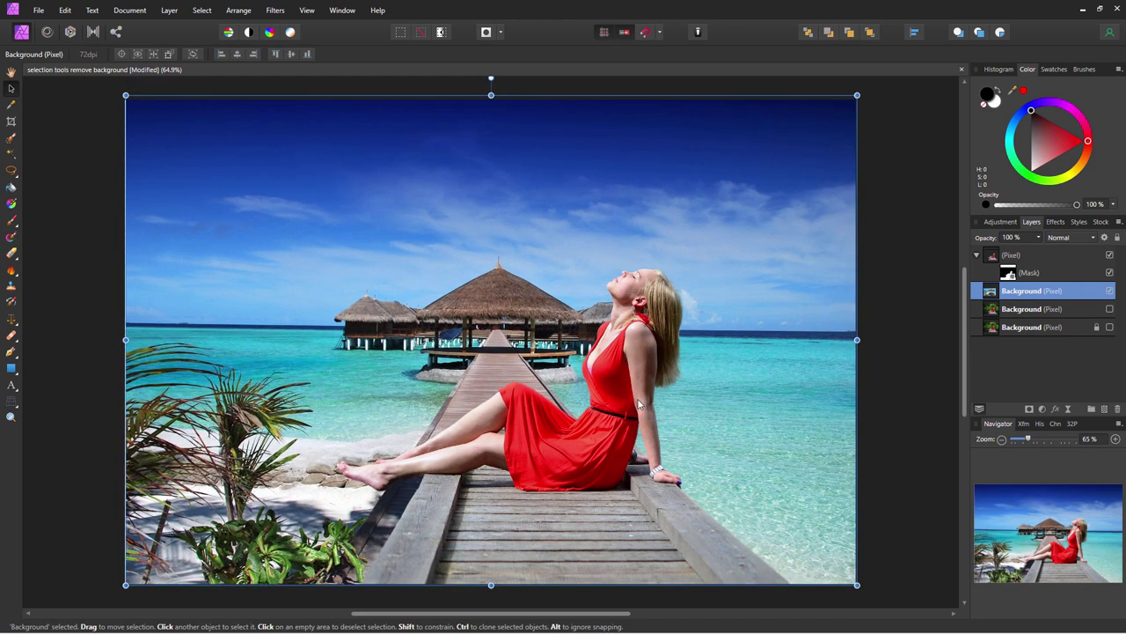
Enlarge the beach layer past all canvas edges and reposition it so its boardwalk lines up with the wooden pier behind the woman
{"action": "left_click_drag", "start_coordinate": [637, 403], "coordinate": [687, 361]}
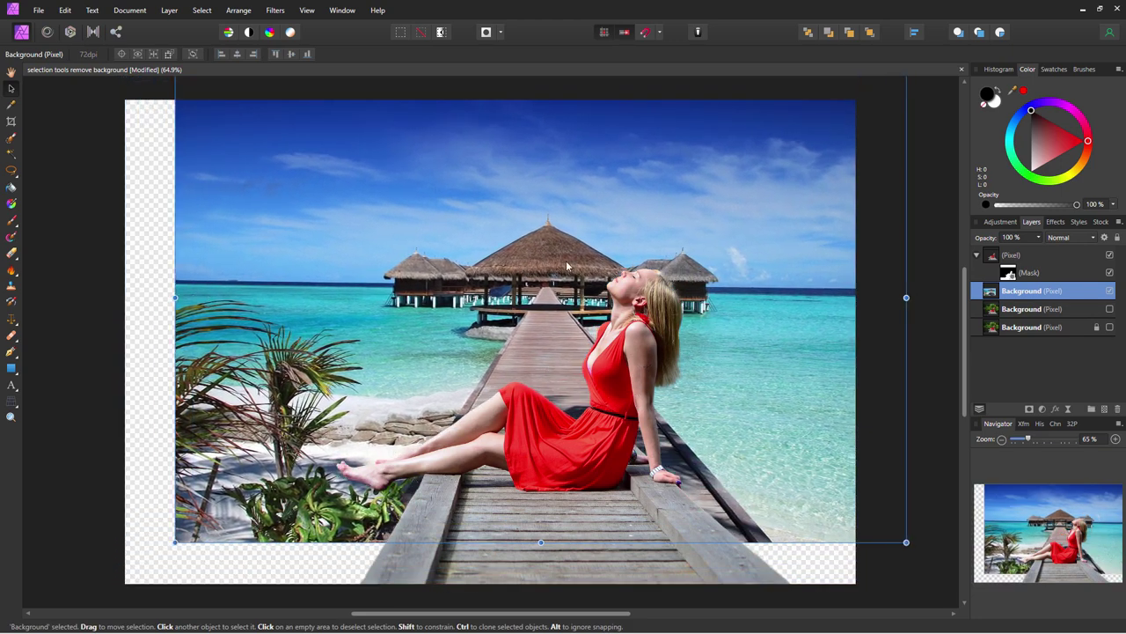
{"action": "left_click_drag", "start_coordinate": [765, 367], "coordinate": [747, 423]}
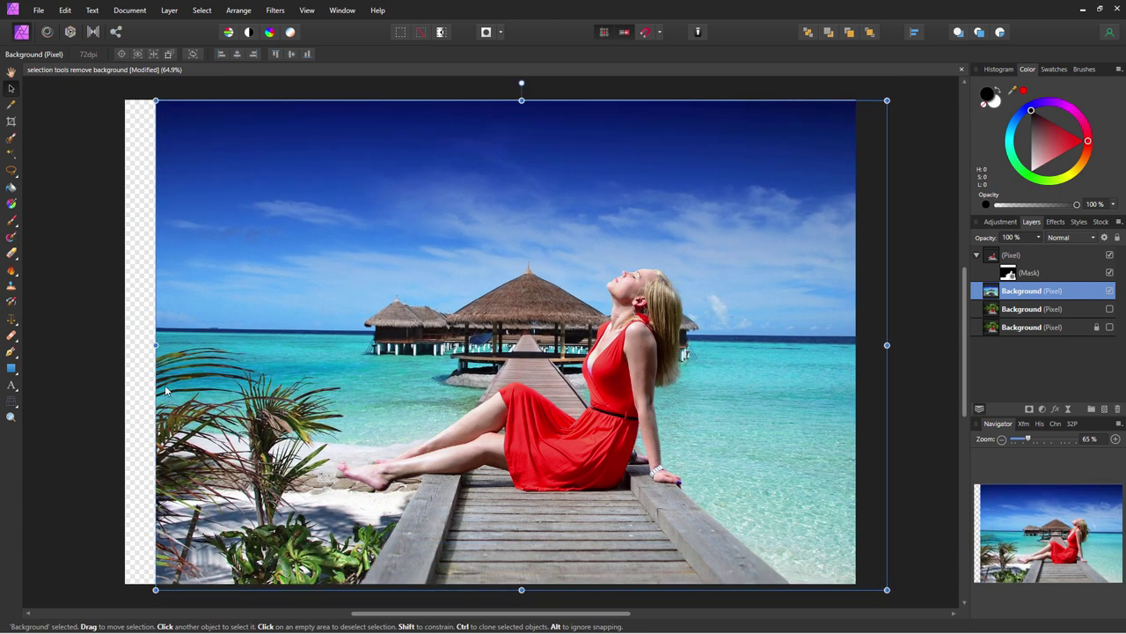
{"action": "left_click", "coordinate": [12, 417]}
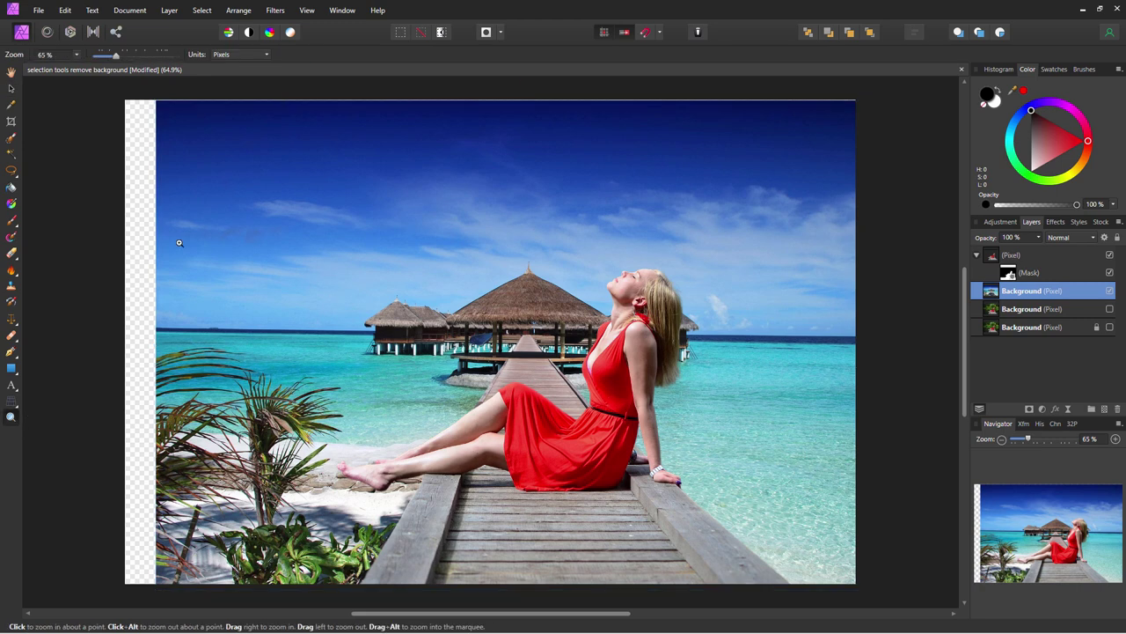
{"action": "left_click_drag", "start_coordinate": [117, 58], "coordinate": [108, 56]}
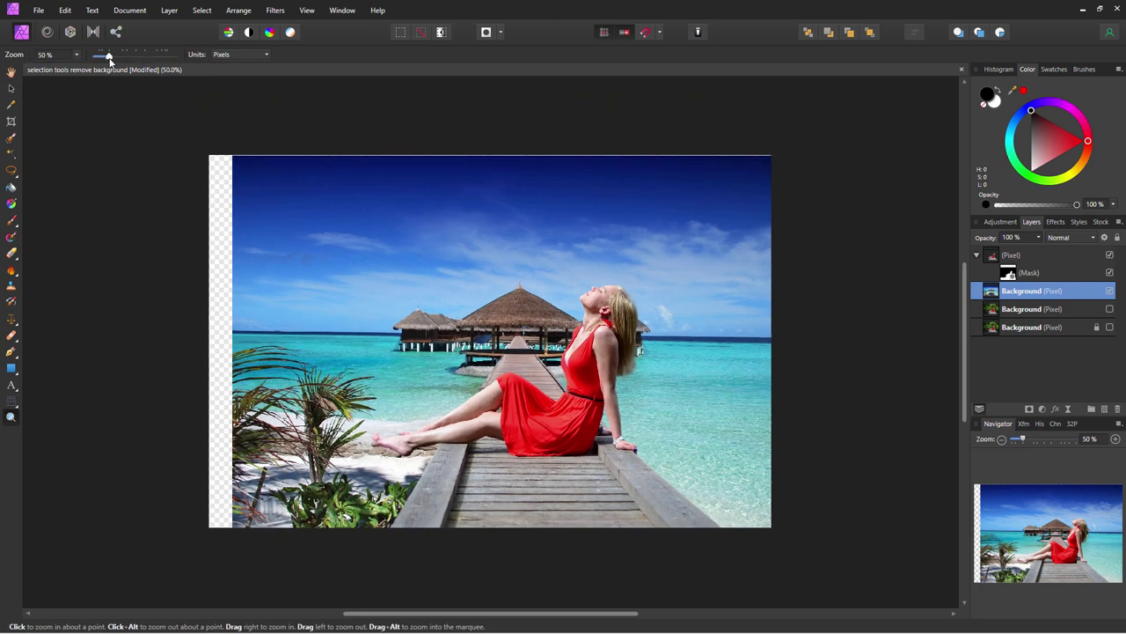
{"action": "left_click", "coordinate": [11, 89]}
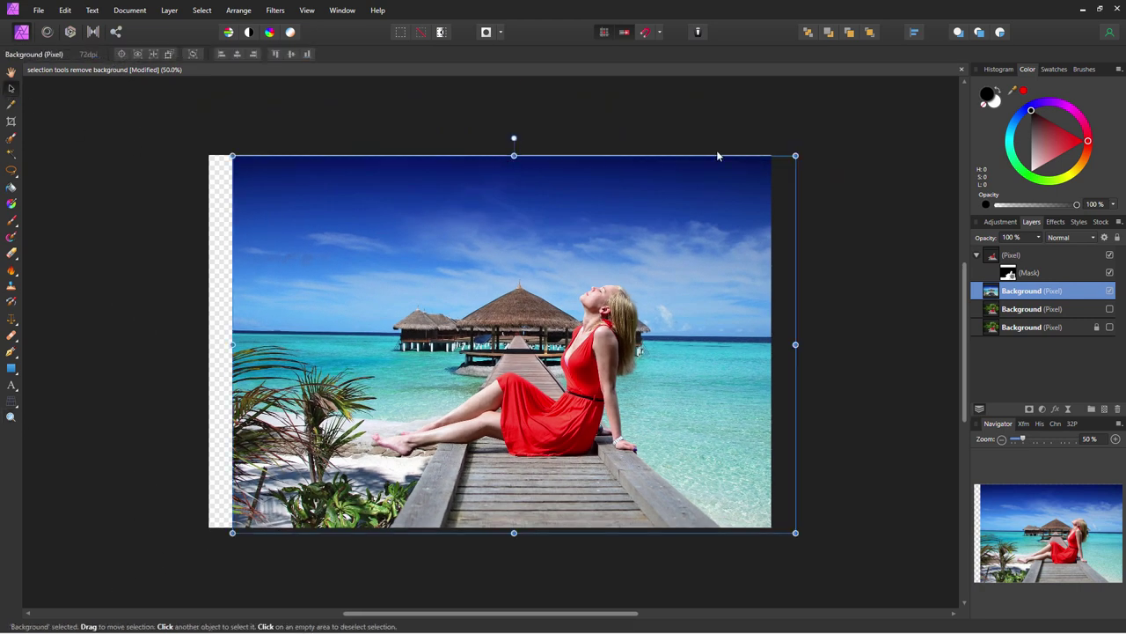
{"action": "left_click", "coordinate": [688, 224]}
{"action": "left_click", "coordinate": [1025, 290]}
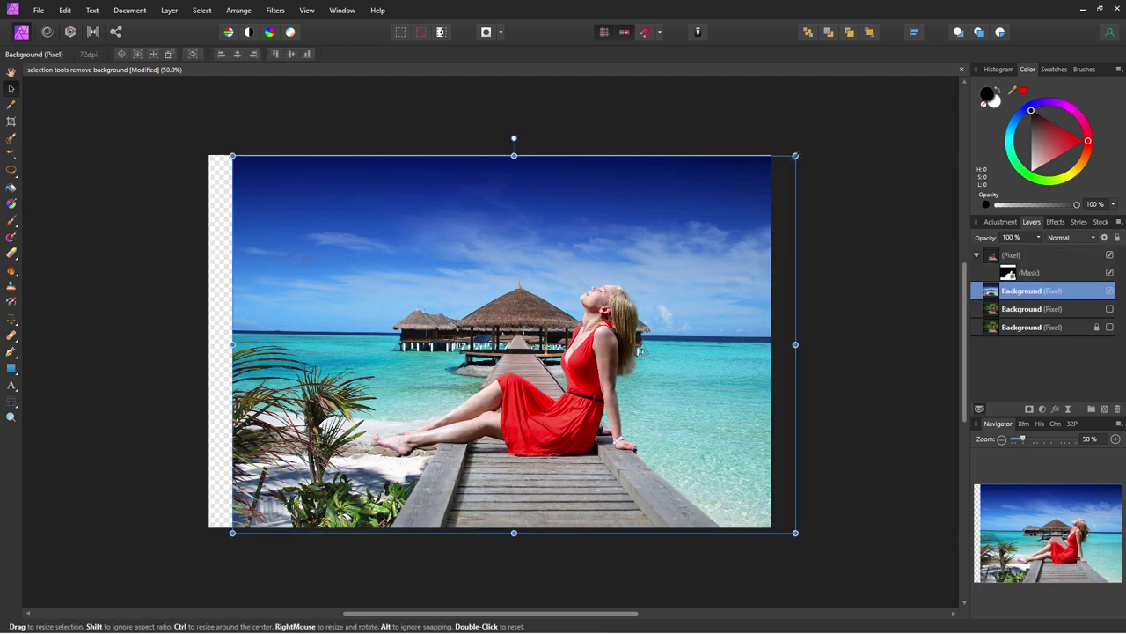
{"action": "left_click_drag", "start_coordinate": [797, 139], "coordinate": [862, 111]}
{"action": "mouse_move", "coordinate": [730, 268]}
{"action": "left_mouse_down"}
{"action": "mouse_move", "coordinate": [678, 297]}
{"action": "mouse_move", "coordinate": [679, 311]}
{"action": "mouse_move", "coordinate": [732, 284]}
{"action": "left_mouse_up"}
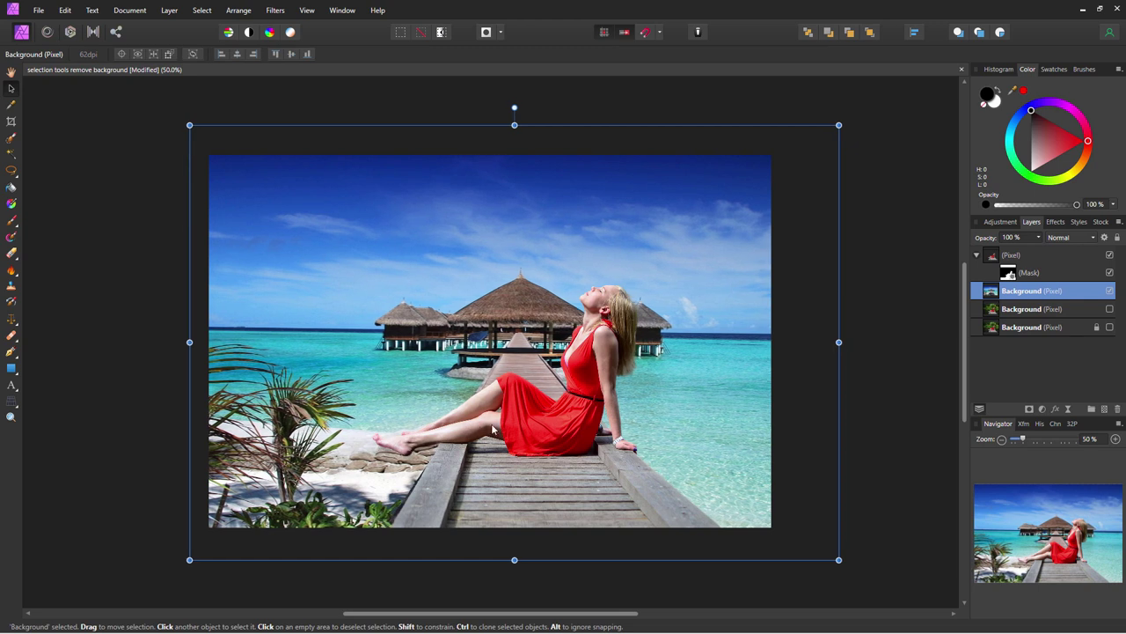
{"action": "left_click_drag", "start_coordinate": [681, 374], "coordinate": [673, 371]}
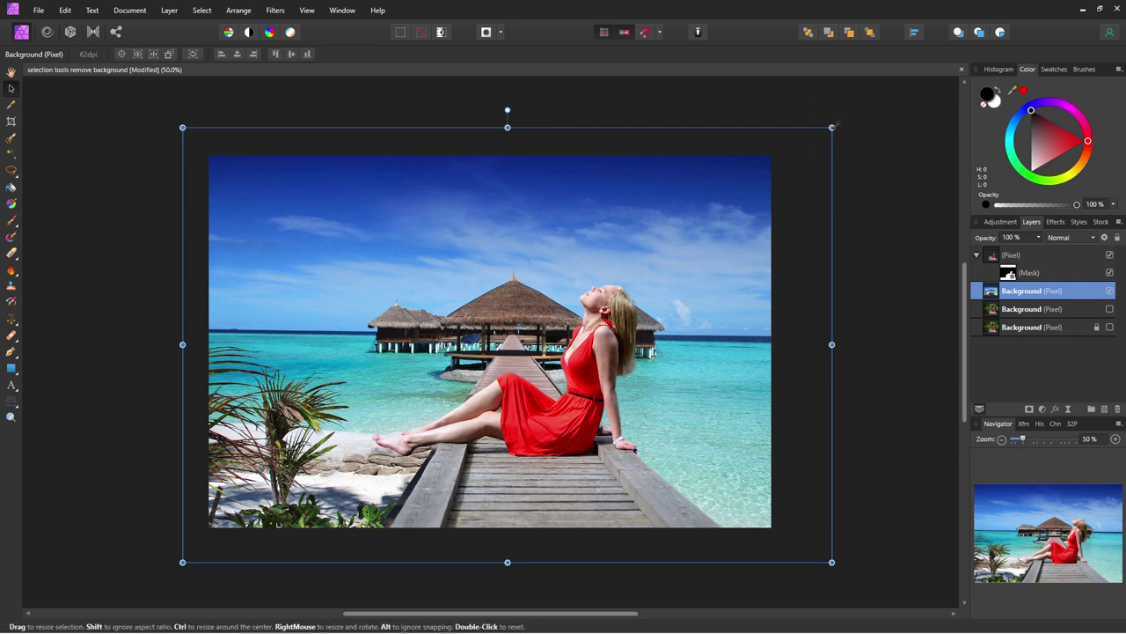
{"action": "left_click_drag", "start_coordinate": [831, 126], "coordinate": [852, 112]}
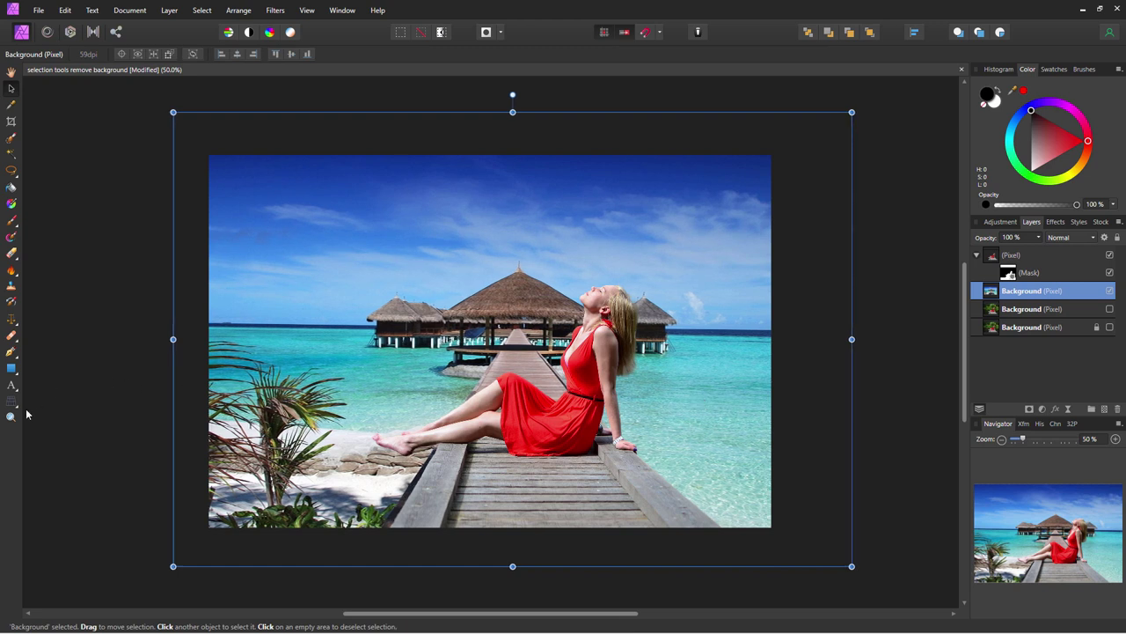
Apply a single-plane Perspective with the grid shown to the beach layer, pulling its upper-left corner slightly outward
{"action": "double_click", "coordinate": [1065, 290]}
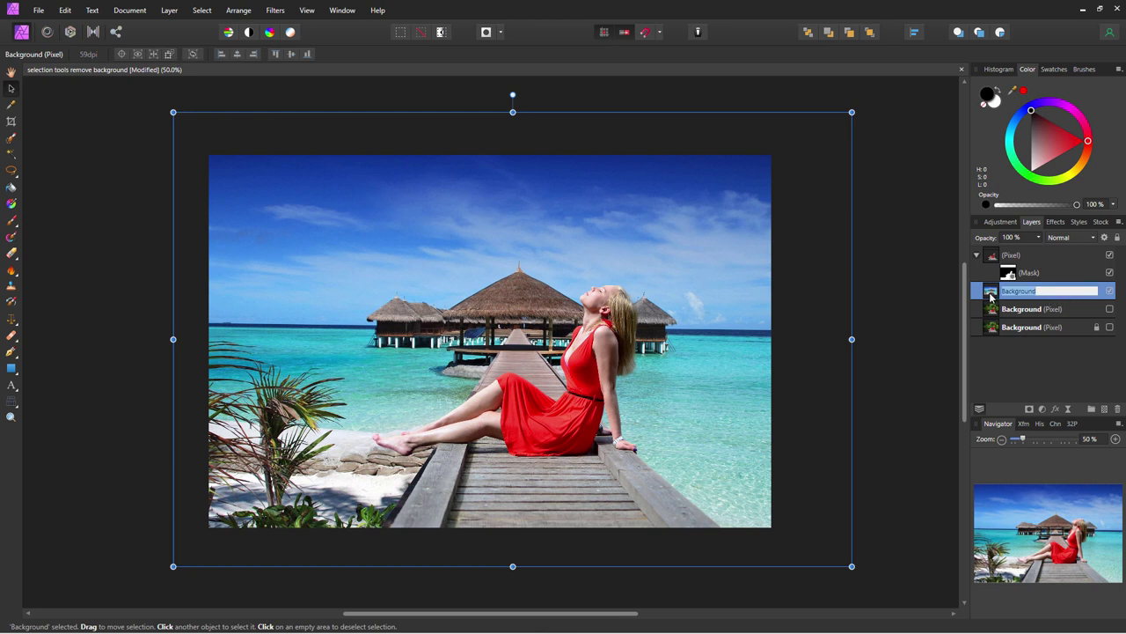
{"action": "key", "text": "Return"}
{"action": "left_click", "coordinate": [11, 402]}
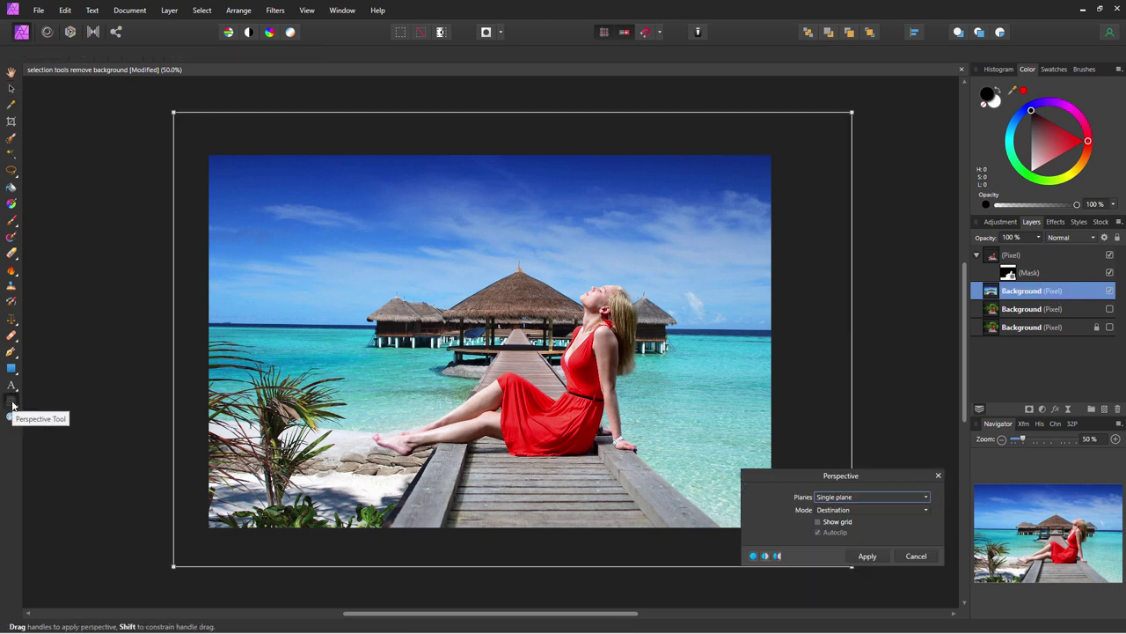
{"action": "left_click", "coordinate": [11, 402]}
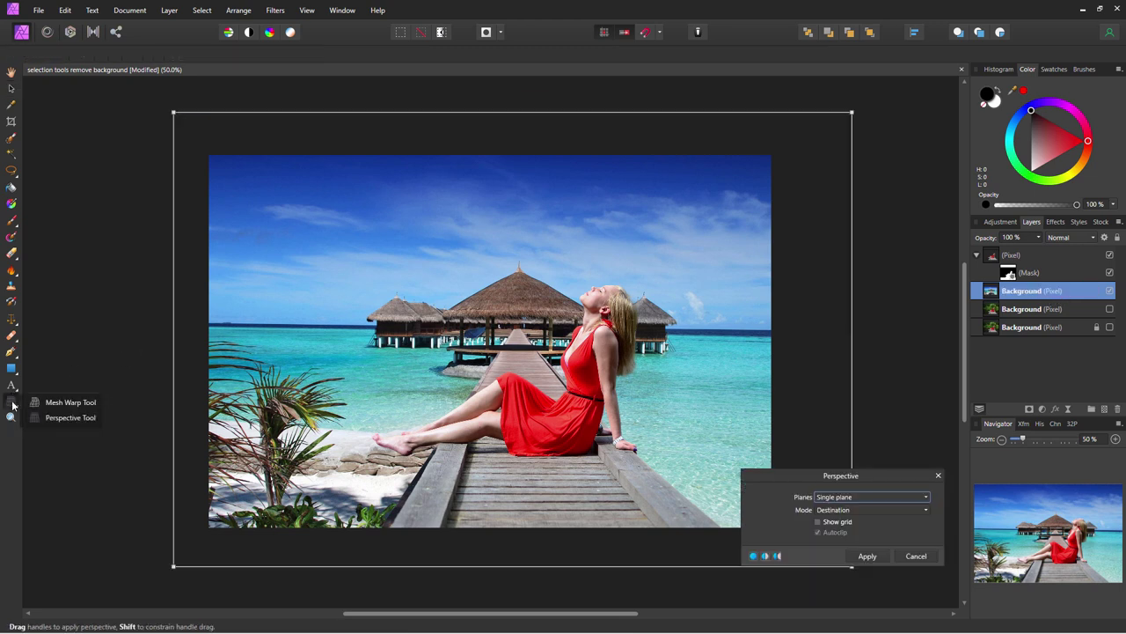
{"action": "left_click", "coordinate": [59, 417]}
{"action": "left_click", "coordinate": [818, 522]}
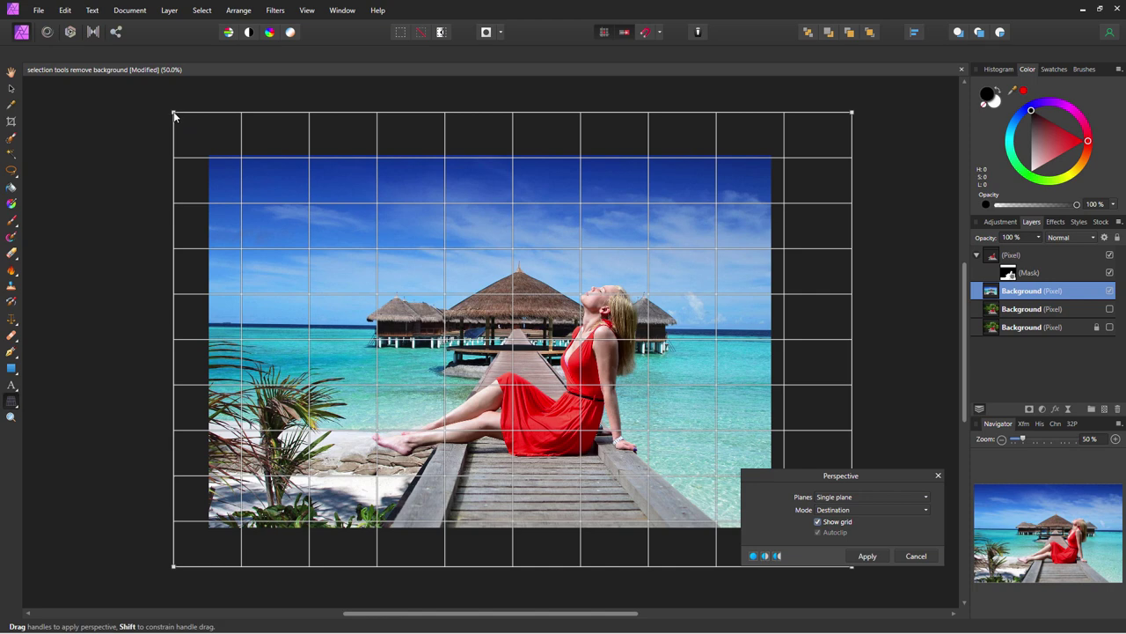
{"action": "left_click_drag", "start_coordinate": [172, 114], "coordinate": [158, 110]}
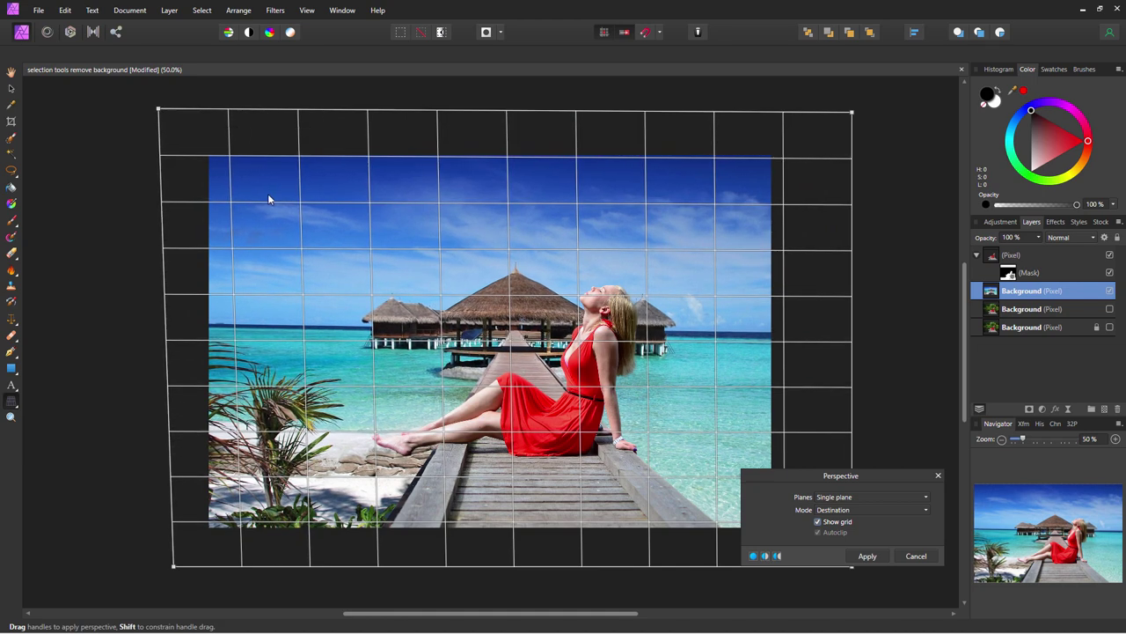
{"action": "left_click_drag", "start_coordinate": [156, 112], "coordinate": [160, 111]}
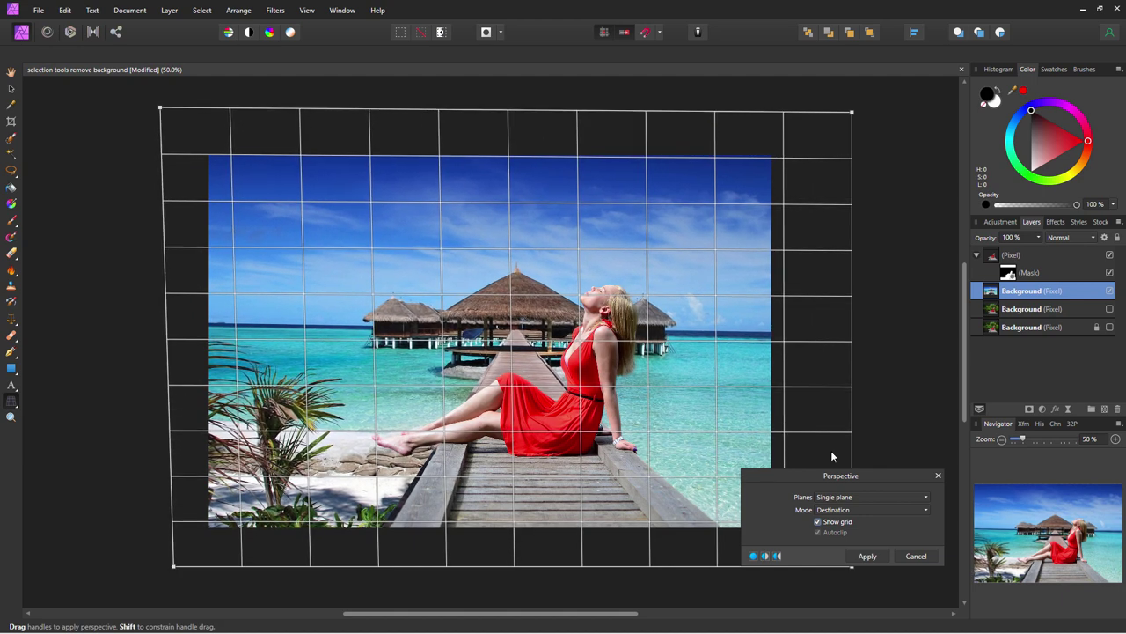
{"action": "left_click", "coordinate": [912, 558]}
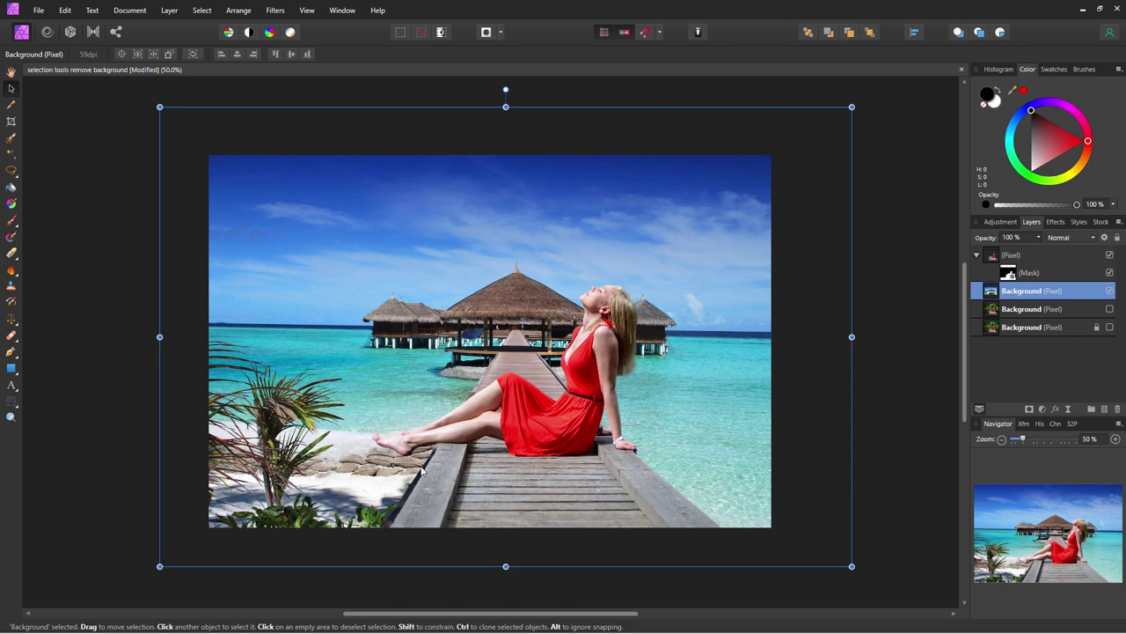
Clone sandbags, sand and plants on the beach layer over the dark strip along the pier's left edge with the Clone Brush
{"action": "left_click", "coordinate": [10, 417]}
{"action": "left_click", "coordinate": [422, 493]}
{"action": "left_click", "coordinate": [422, 493]}
{"action": "left_click", "coordinate": [415, 489]}
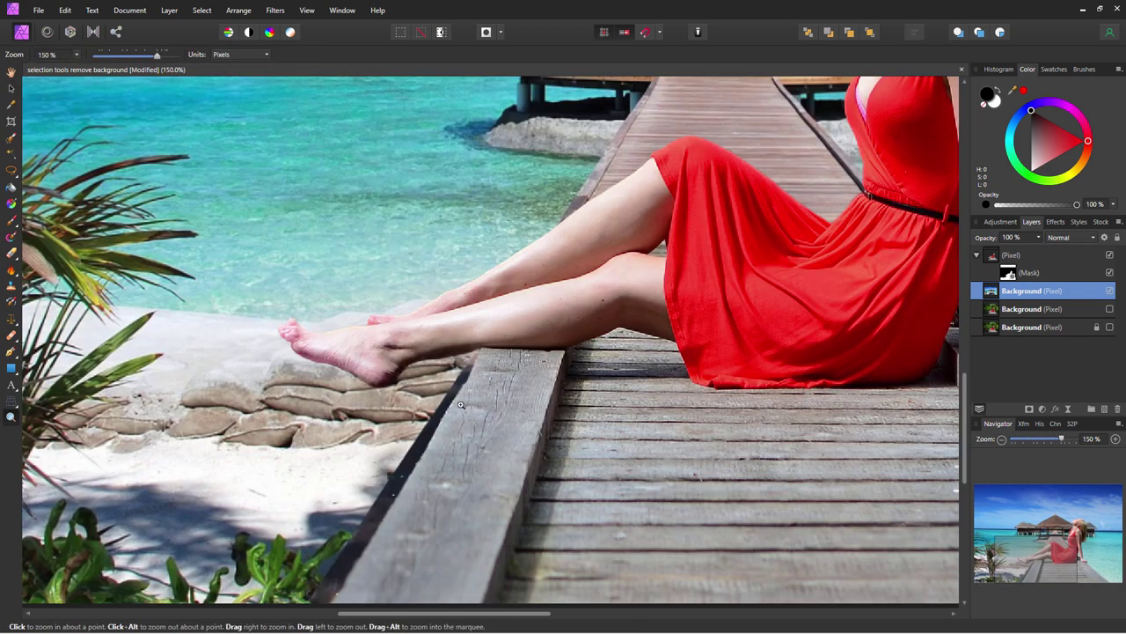
{"action": "scroll", "coordinate": [462, 406], "scroll_direction": "down", "scroll_amount": 3}
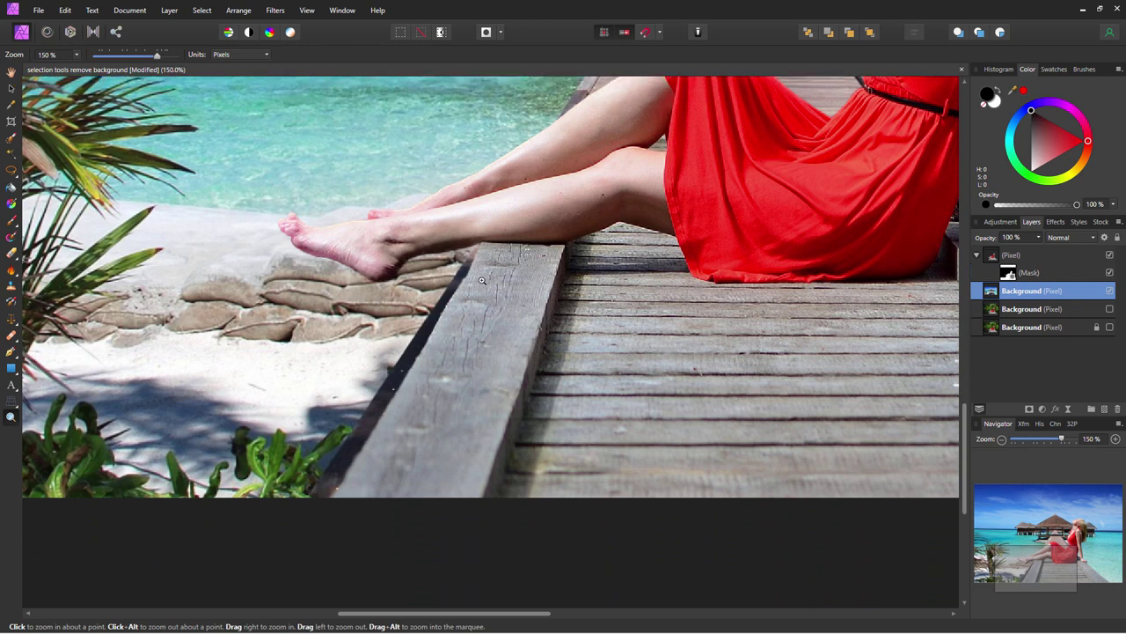
{"action": "left_click", "coordinate": [10, 286]}
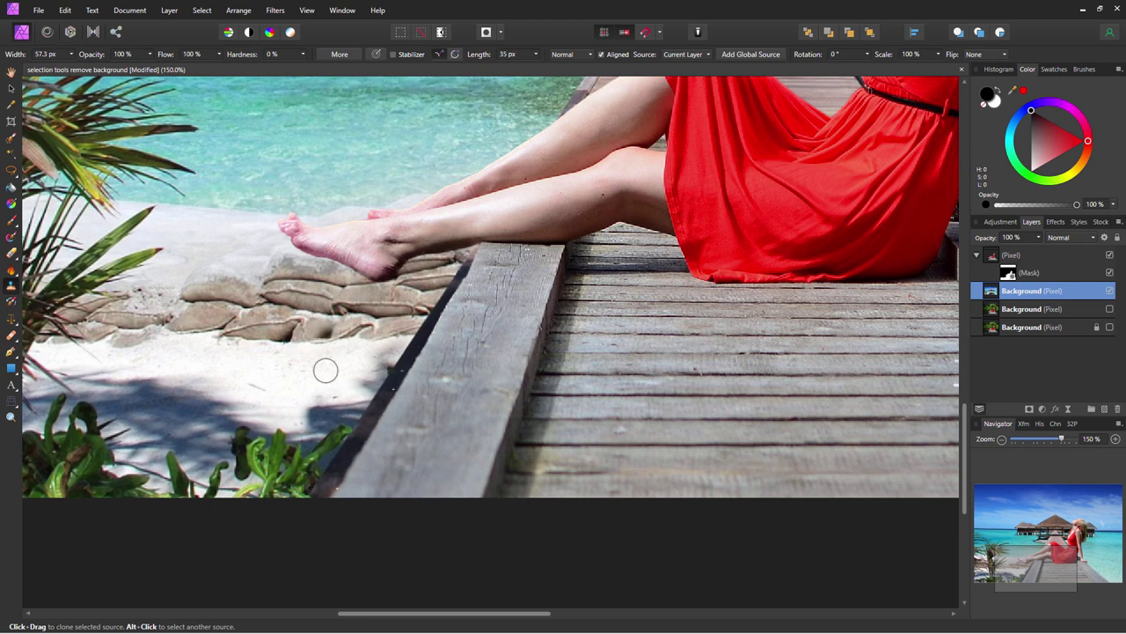
{"action": "left_click", "coordinate": [404, 306], "text": "alt"}
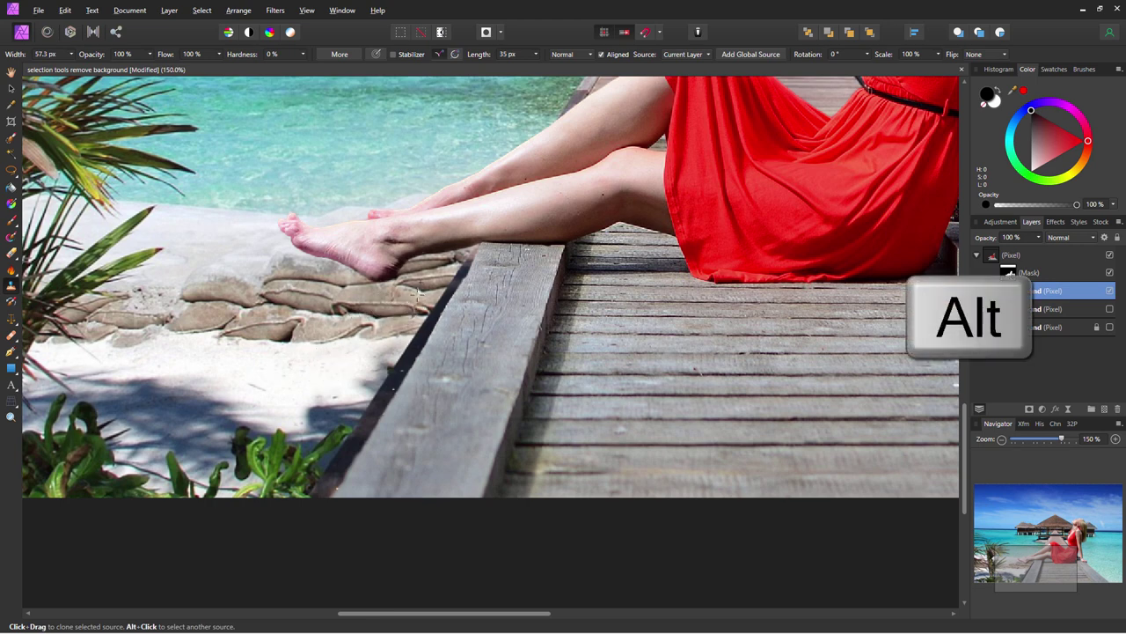
{"action": "mouse_move", "coordinate": [408, 301]}
{"action": "left_mouse_down"}
{"action": "mouse_move", "coordinate": [460, 289]}
{"action": "mouse_move", "coordinate": [473, 264]}
{"action": "mouse_move", "coordinate": [439, 322]}
{"action": "mouse_move", "coordinate": [417, 334]}
{"action": "mouse_move", "coordinate": [415, 355]}
{"action": "mouse_move", "coordinate": [411, 340]}
{"action": "mouse_move", "coordinate": [400, 356]}
{"action": "mouse_move", "coordinate": [410, 383]}
{"action": "mouse_move", "coordinate": [386, 390]}
{"action": "mouse_move", "coordinate": [406, 381]}
{"action": "mouse_move", "coordinate": [375, 378]}
{"action": "mouse_move", "coordinate": [388, 373]}
{"action": "mouse_move", "coordinate": [364, 381]}
{"action": "mouse_move", "coordinate": [380, 432]}
{"action": "mouse_move", "coordinate": [335, 462]}
{"action": "mouse_move", "coordinate": [314, 495]}
{"action": "mouse_move", "coordinate": [354, 500]}
{"action": "left_mouse_up"}
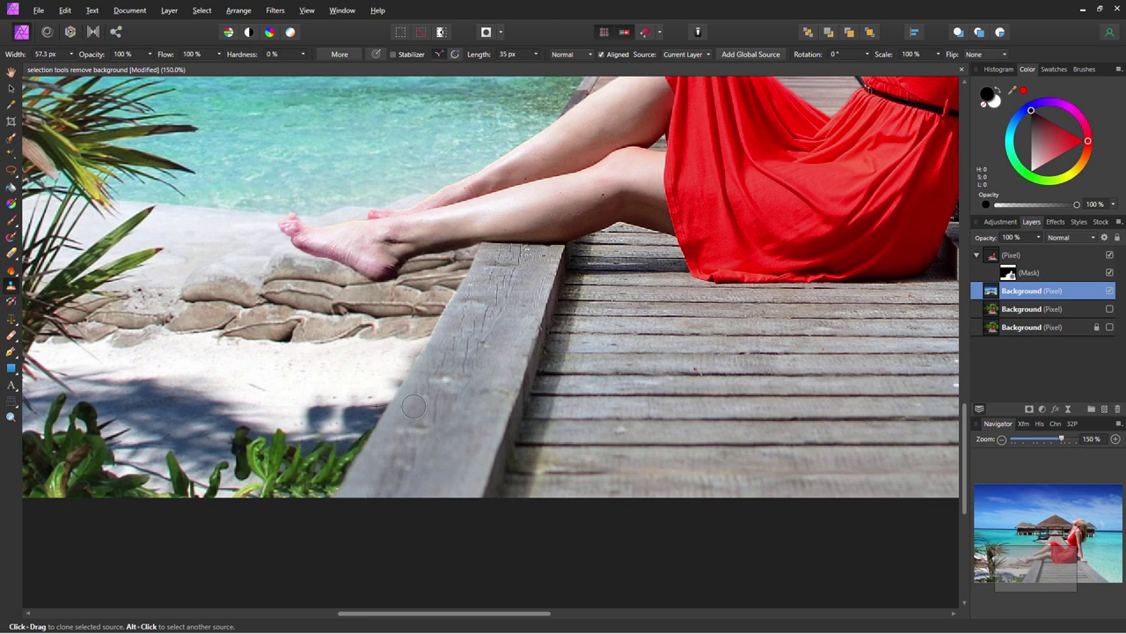
{"action": "key", "text": "ctrl+0"}
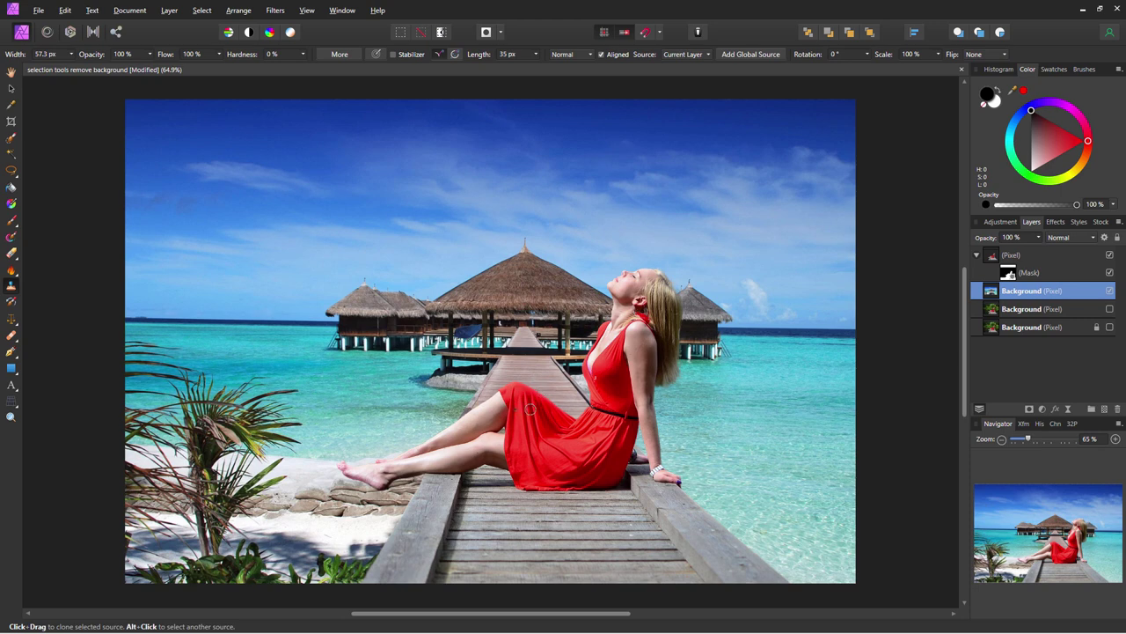
Add a Curves adjustment above the woman layer and lower the Blue channel with a point at X 0.671, Y 0.608
{"action": "left_click", "coordinate": [1012, 257]}
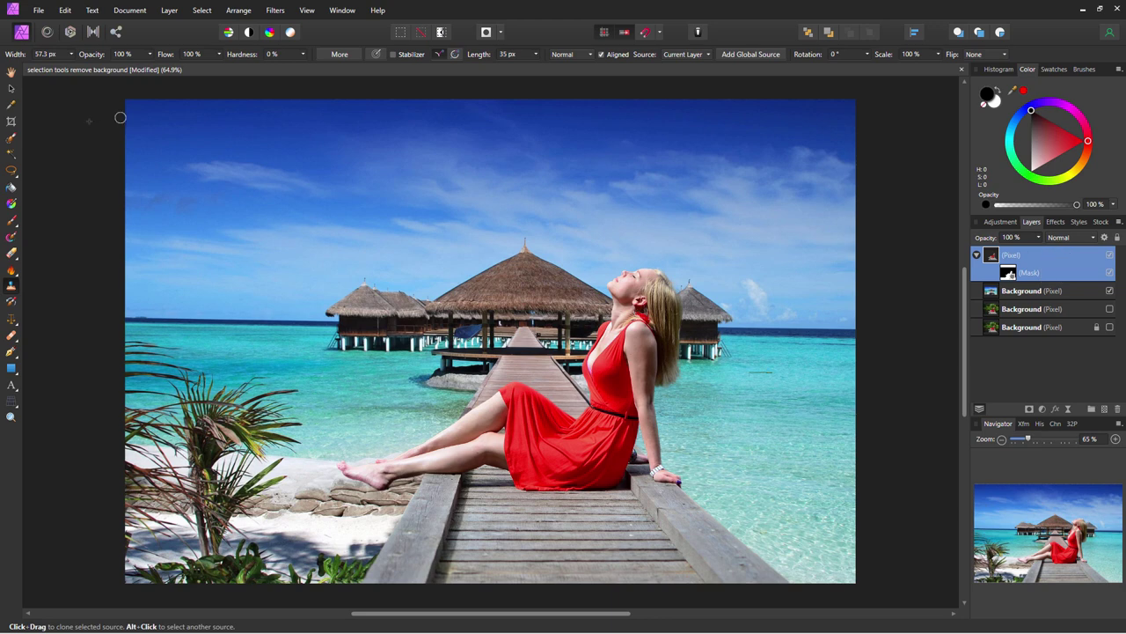
{"action": "left_click", "coordinate": [166, 12]}
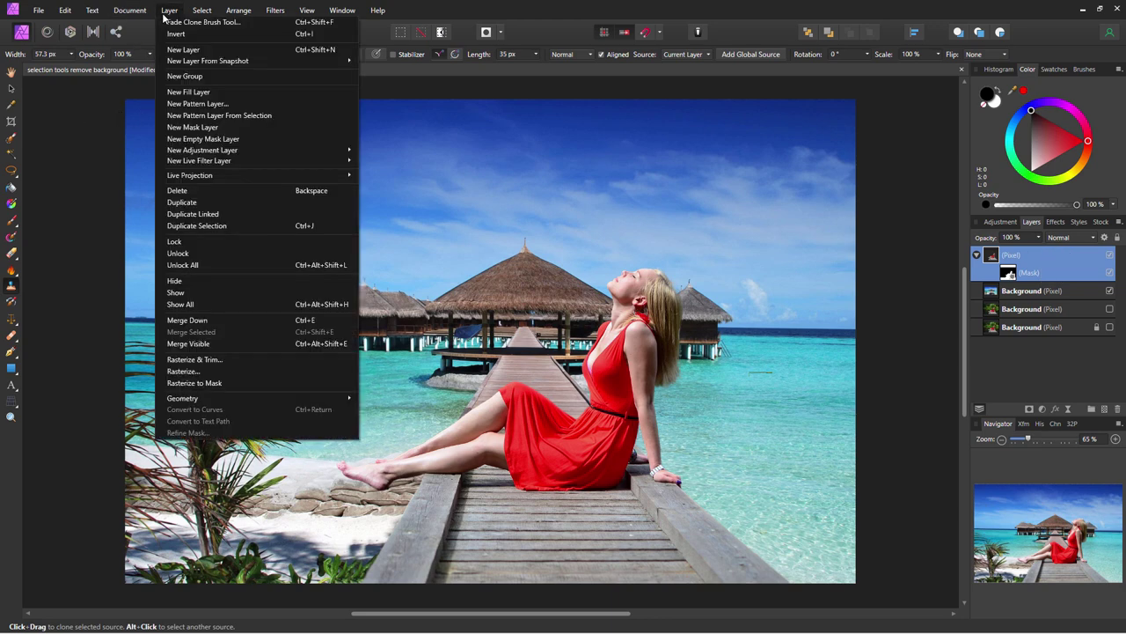
{"action": "mouse_move", "coordinate": [236, 151]}
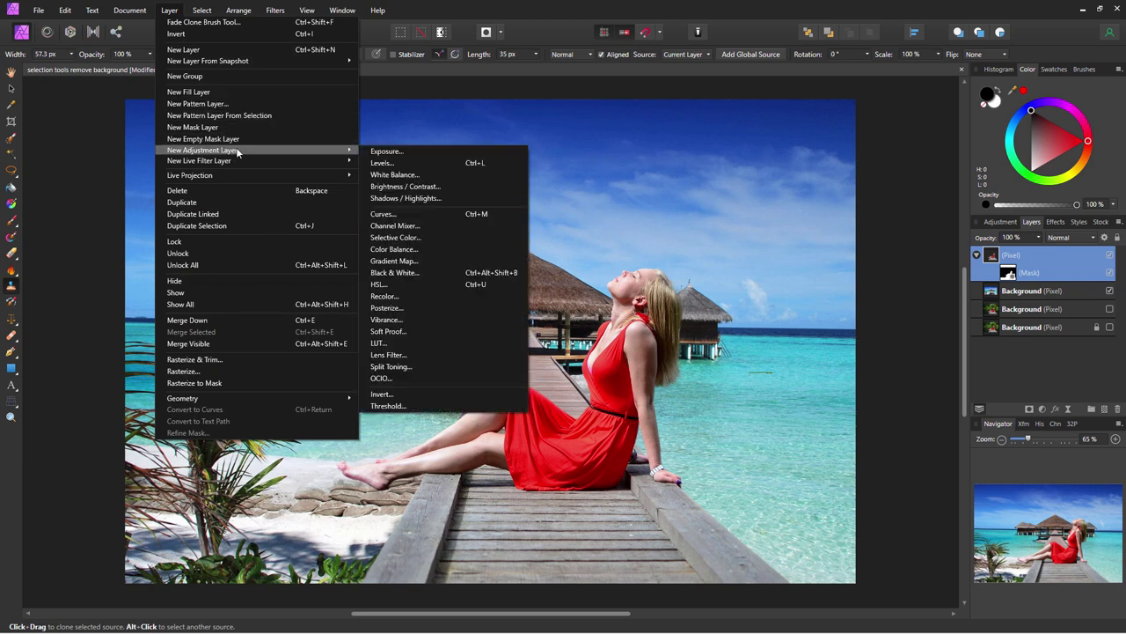
{"action": "left_click", "coordinate": [406, 214]}
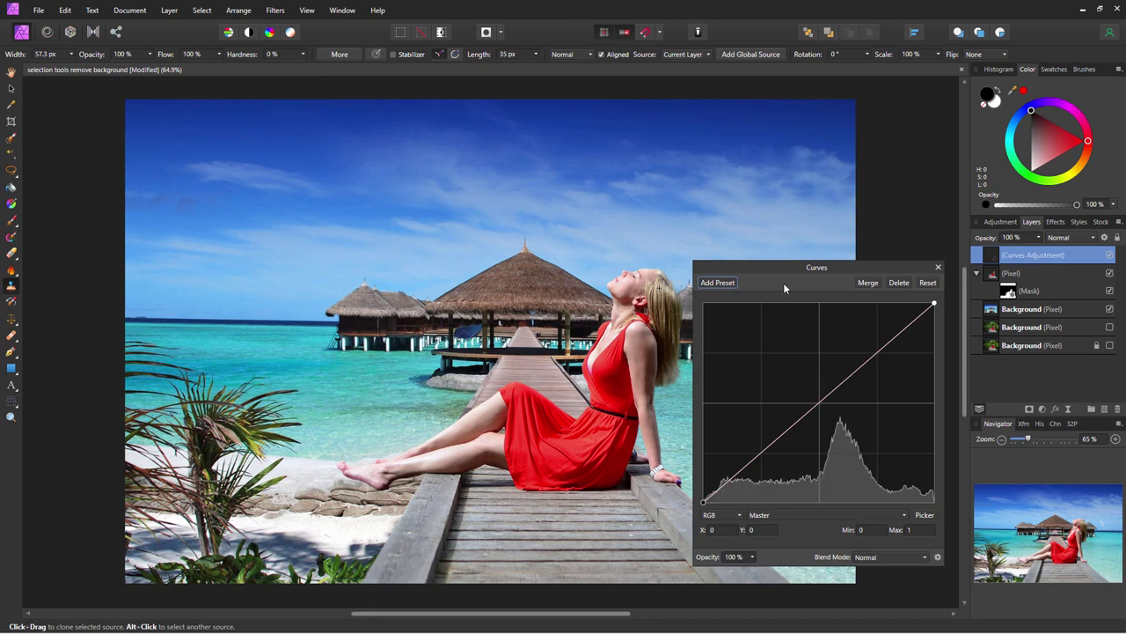
{"action": "left_click", "coordinate": [792, 516]}
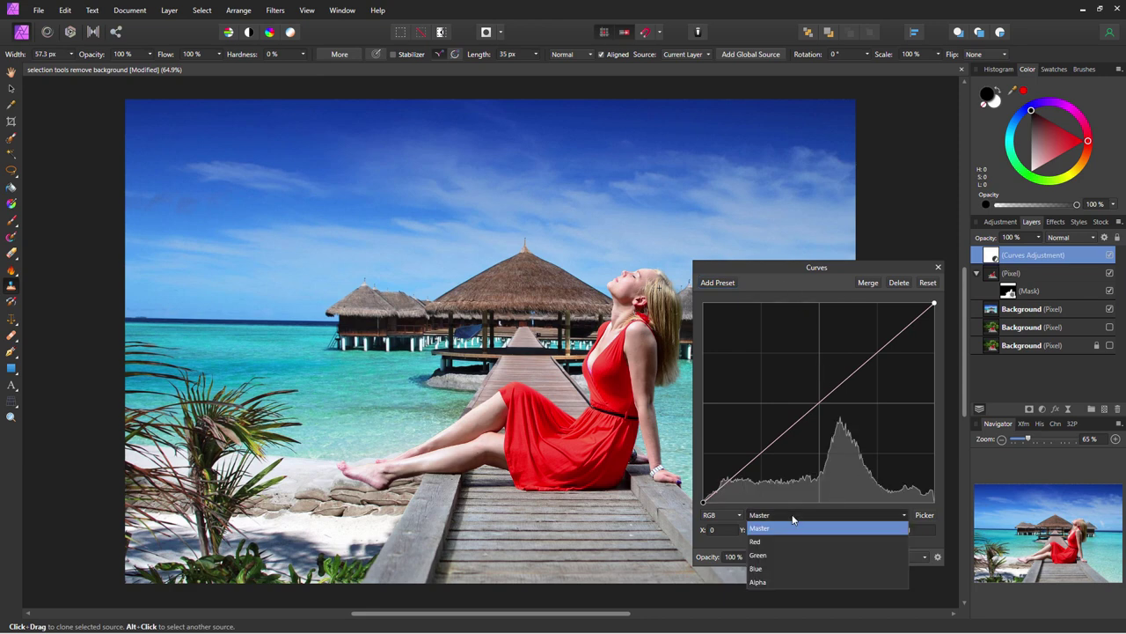
{"action": "left_click", "coordinate": [769, 569]}
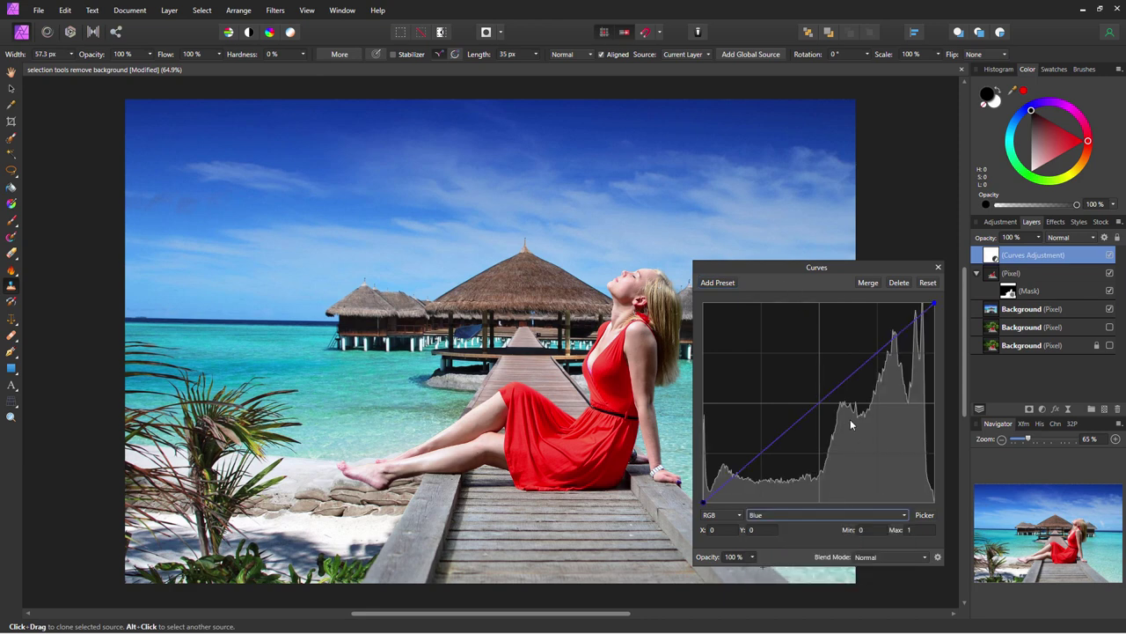
{"action": "left_click", "coordinate": [851, 374]}
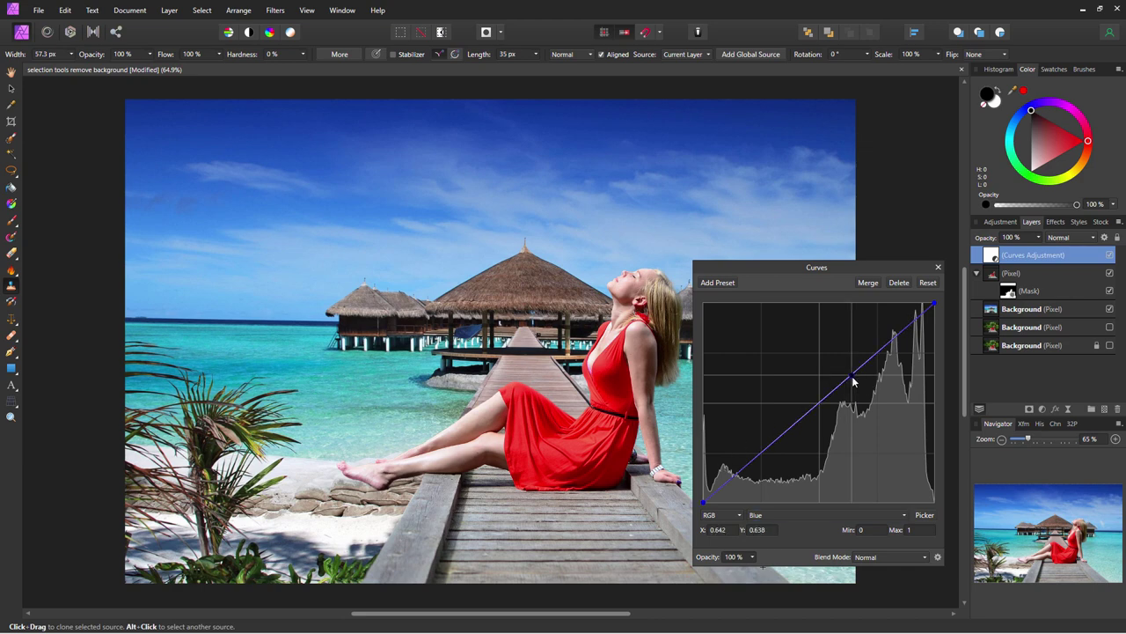
{"action": "left_click_drag", "start_coordinate": [852, 376], "coordinate": [857, 380]}
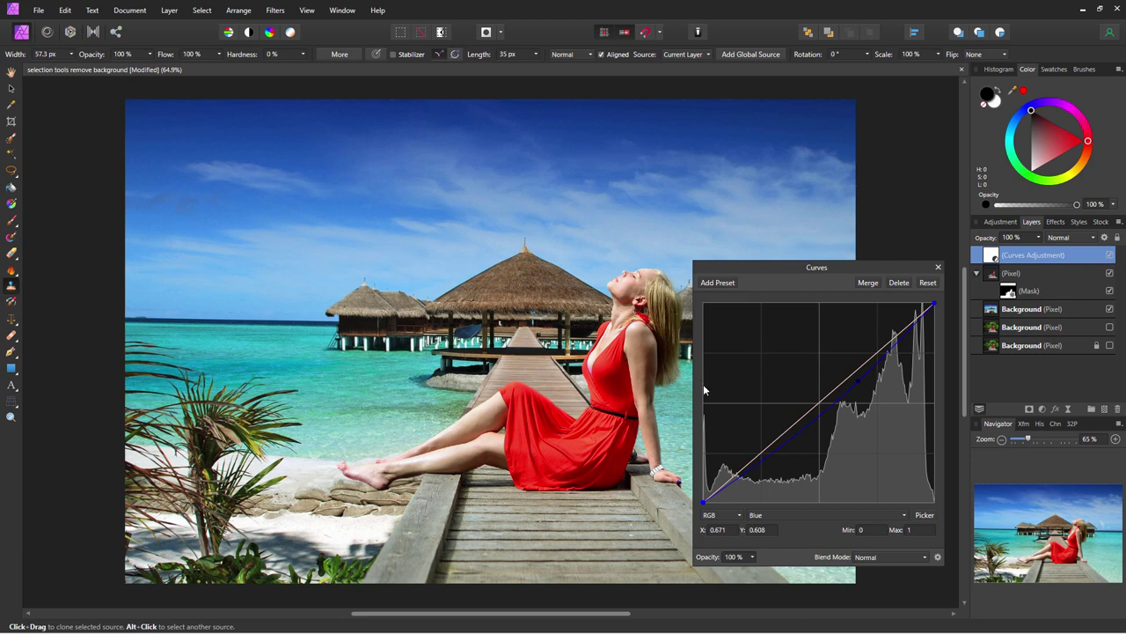
{"action": "left_click", "coordinate": [938, 268]}
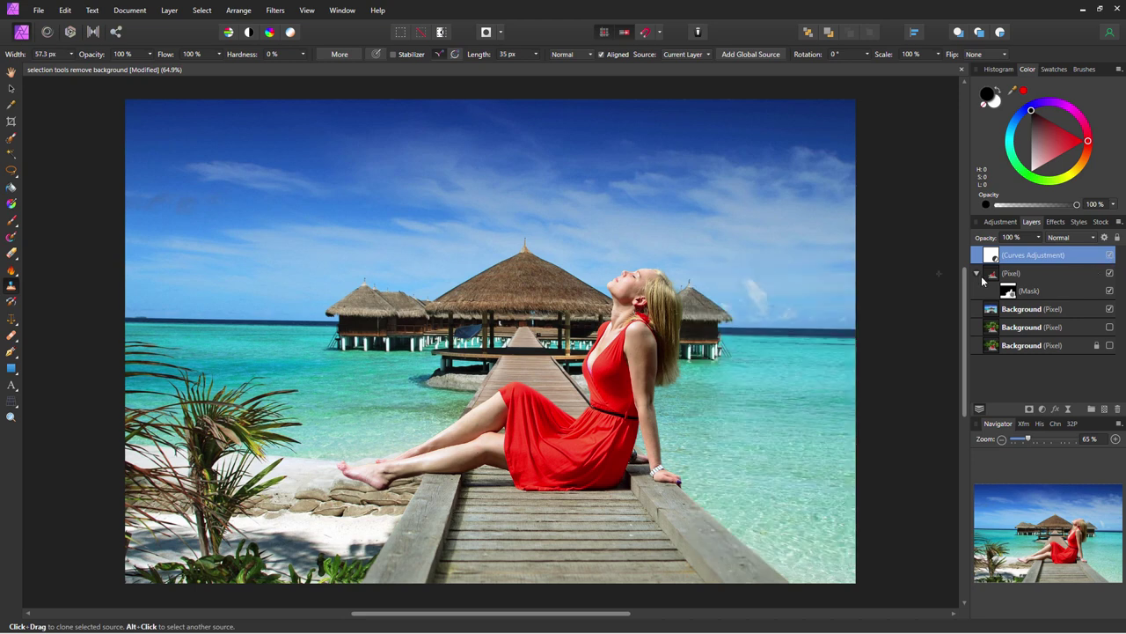
Nest the Curves adjustment inside the woman layer with Mask to Below and toggle its visibility to compare the effect
{"action": "right_click", "coordinate": [1029, 262]}
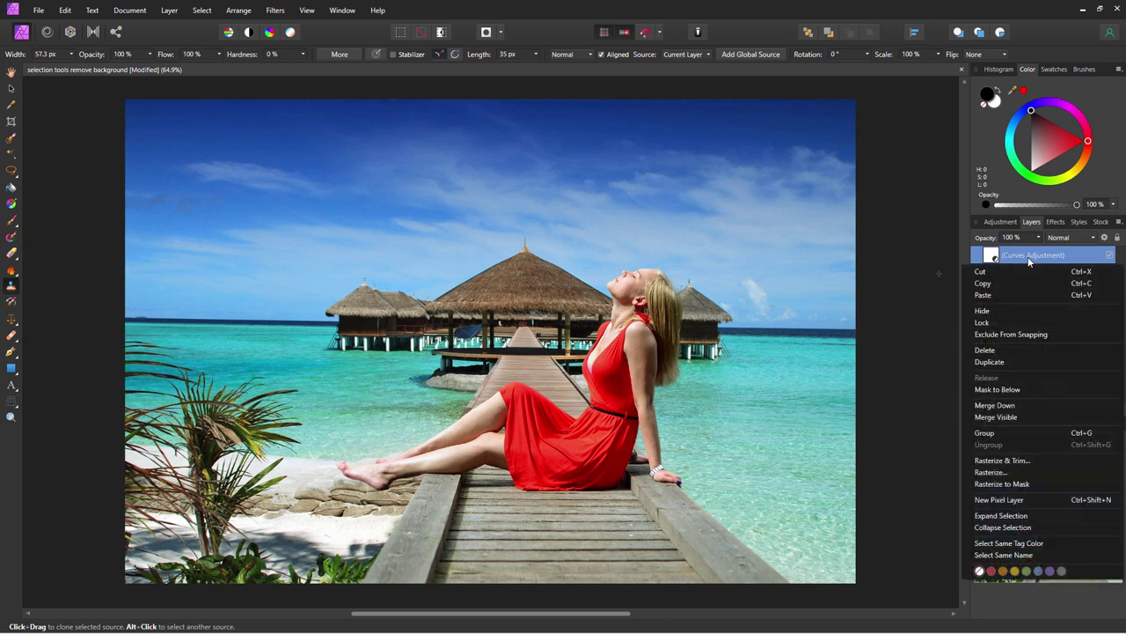
{"action": "left_click", "coordinate": [998, 390]}
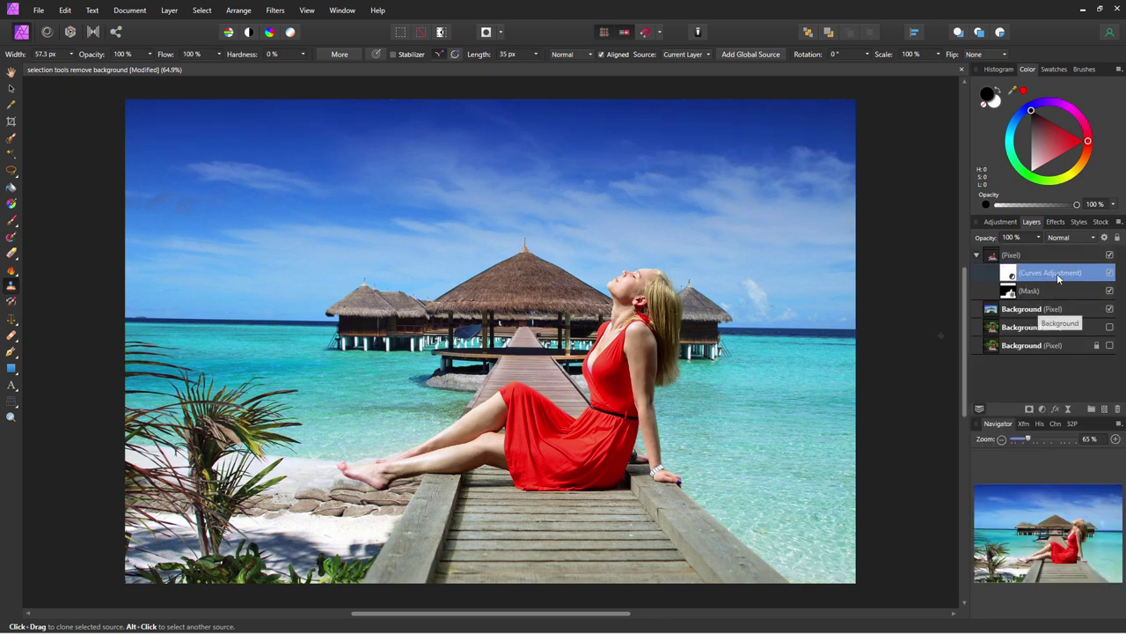
{"action": "left_click", "coordinate": [1110, 274]}
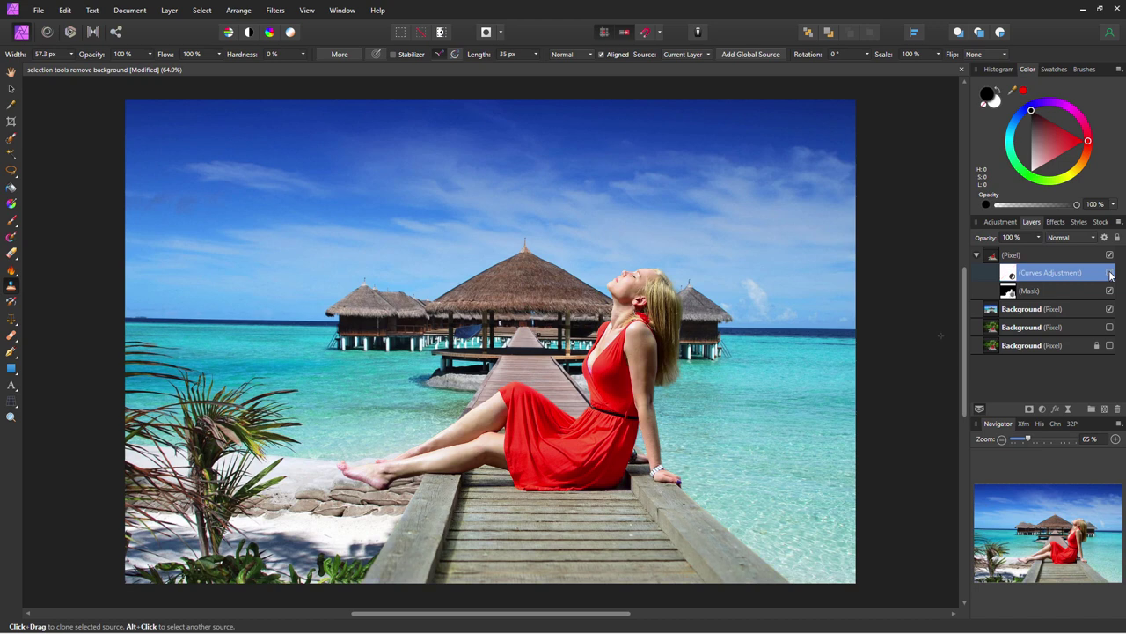
Reopen the nested Curves adjustment and move the Blue channel's curve point to X 0.511, Y 0.476
{"action": "double_click", "coordinate": [1013, 276]}
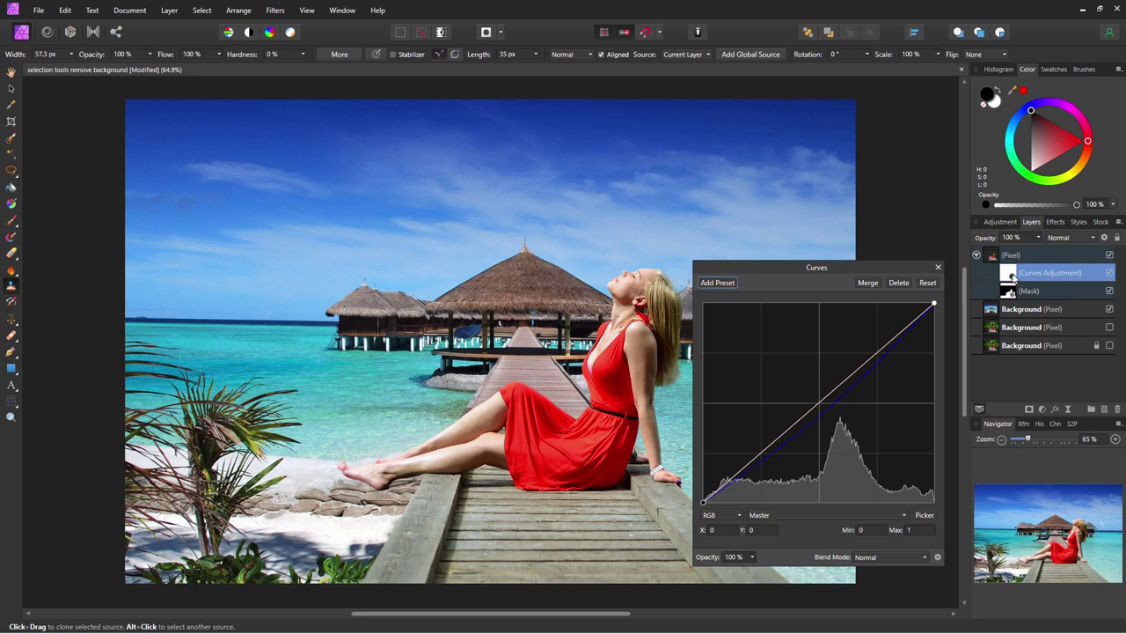
{"action": "left_click", "coordinate": [778, 515]}
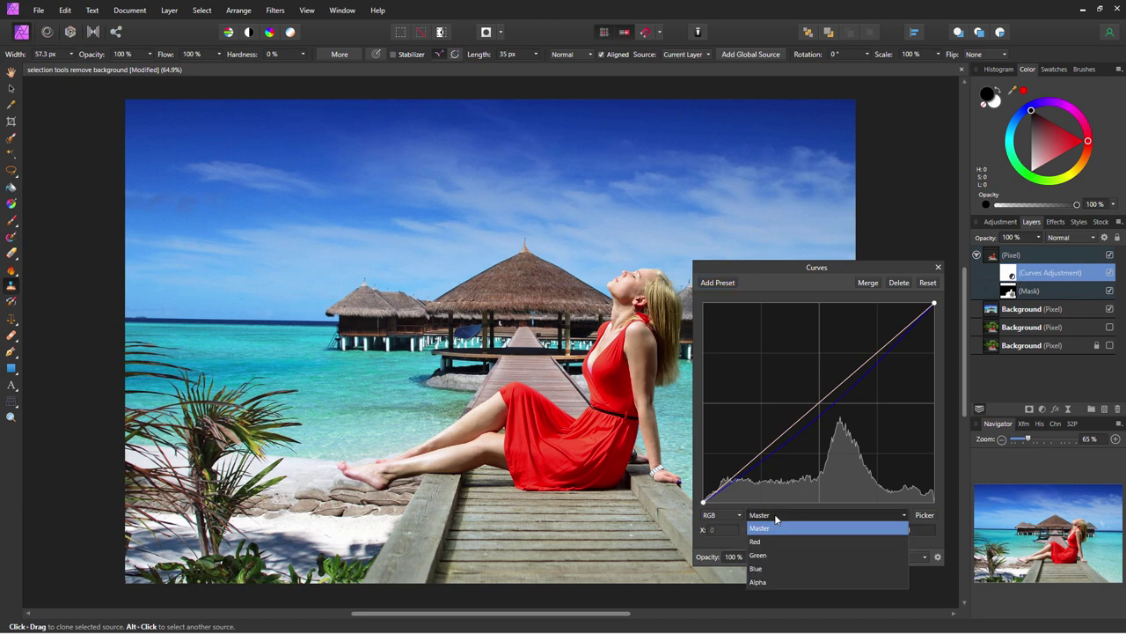
{"action": "left_click", "coordinate": [776, 568]}
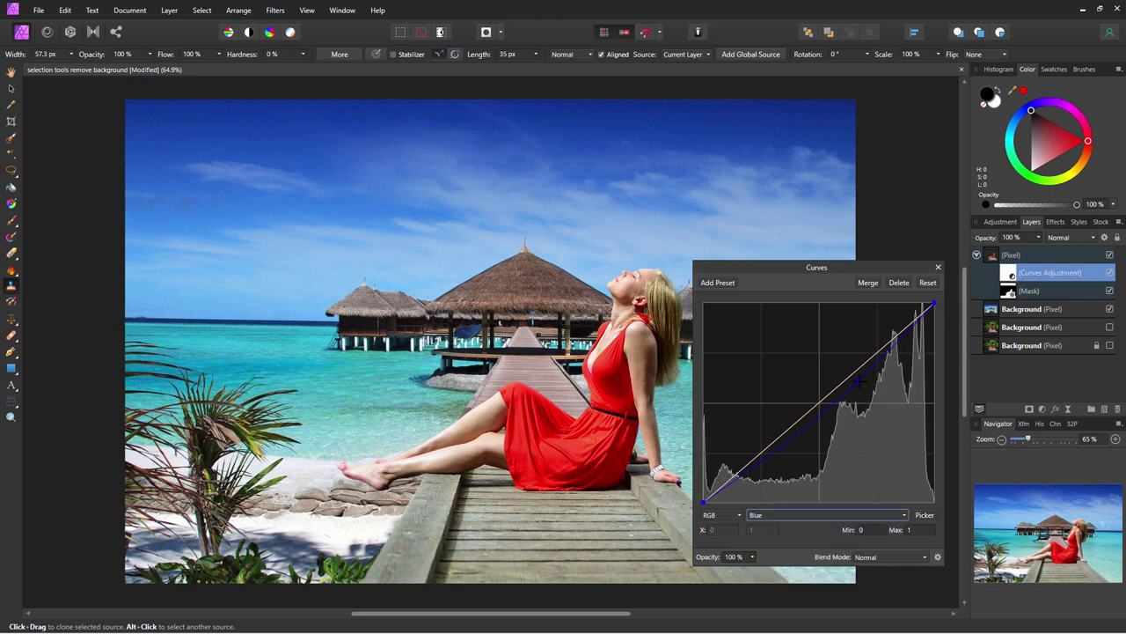
{"action": "left_click_drag", "start_coordinate": [861, 380], "coordinate": [822, 410]}
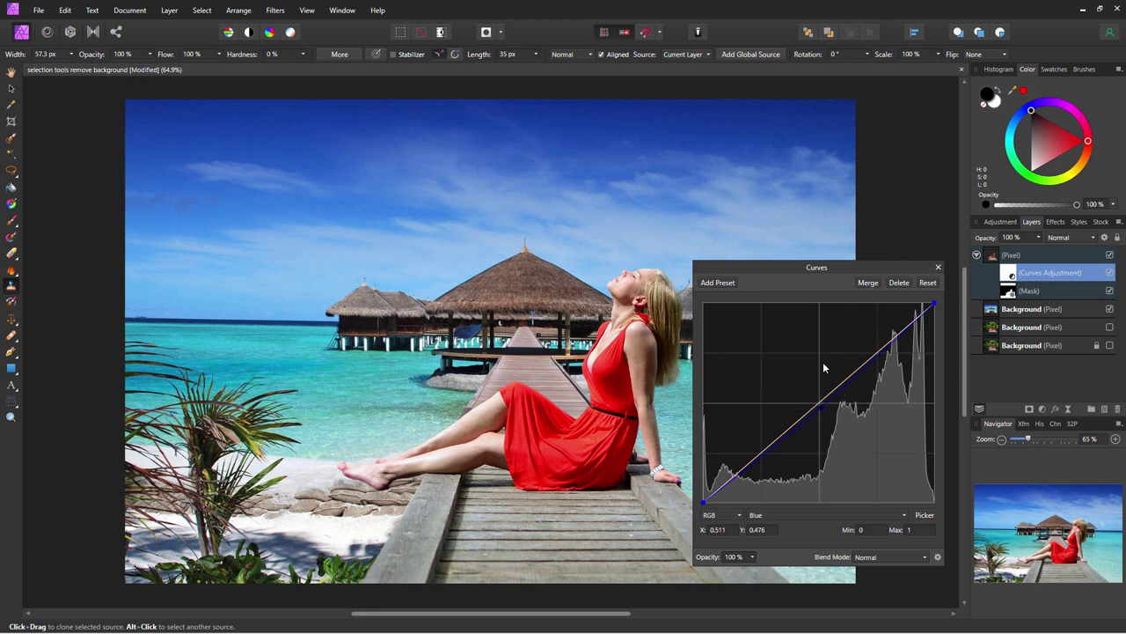
{"action": "left_click", "coordinate": [939, 266]}
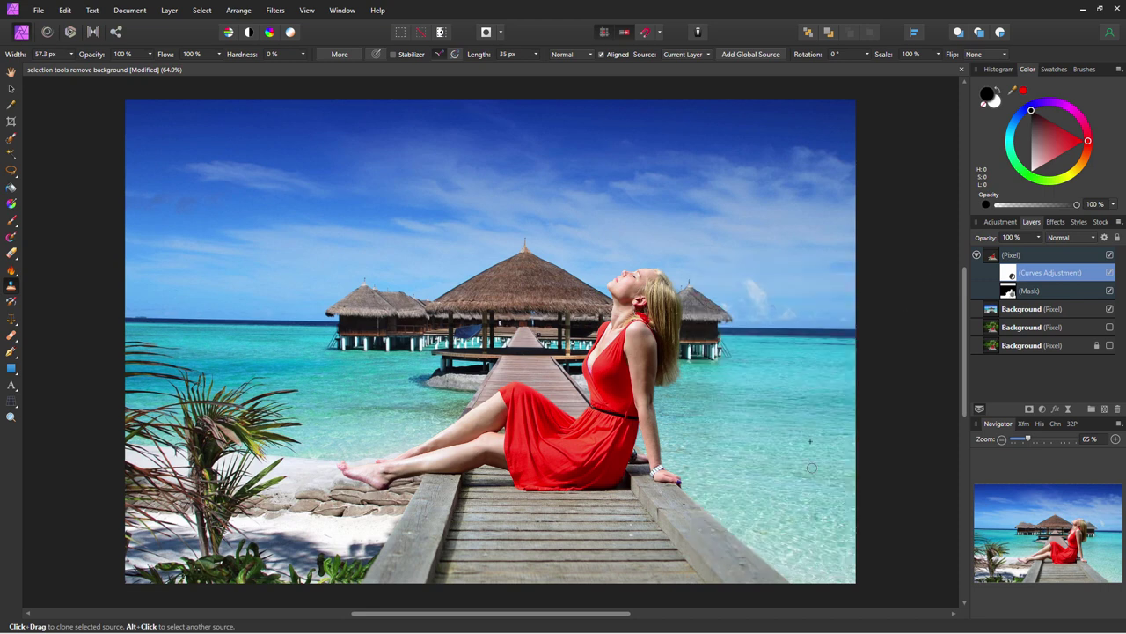